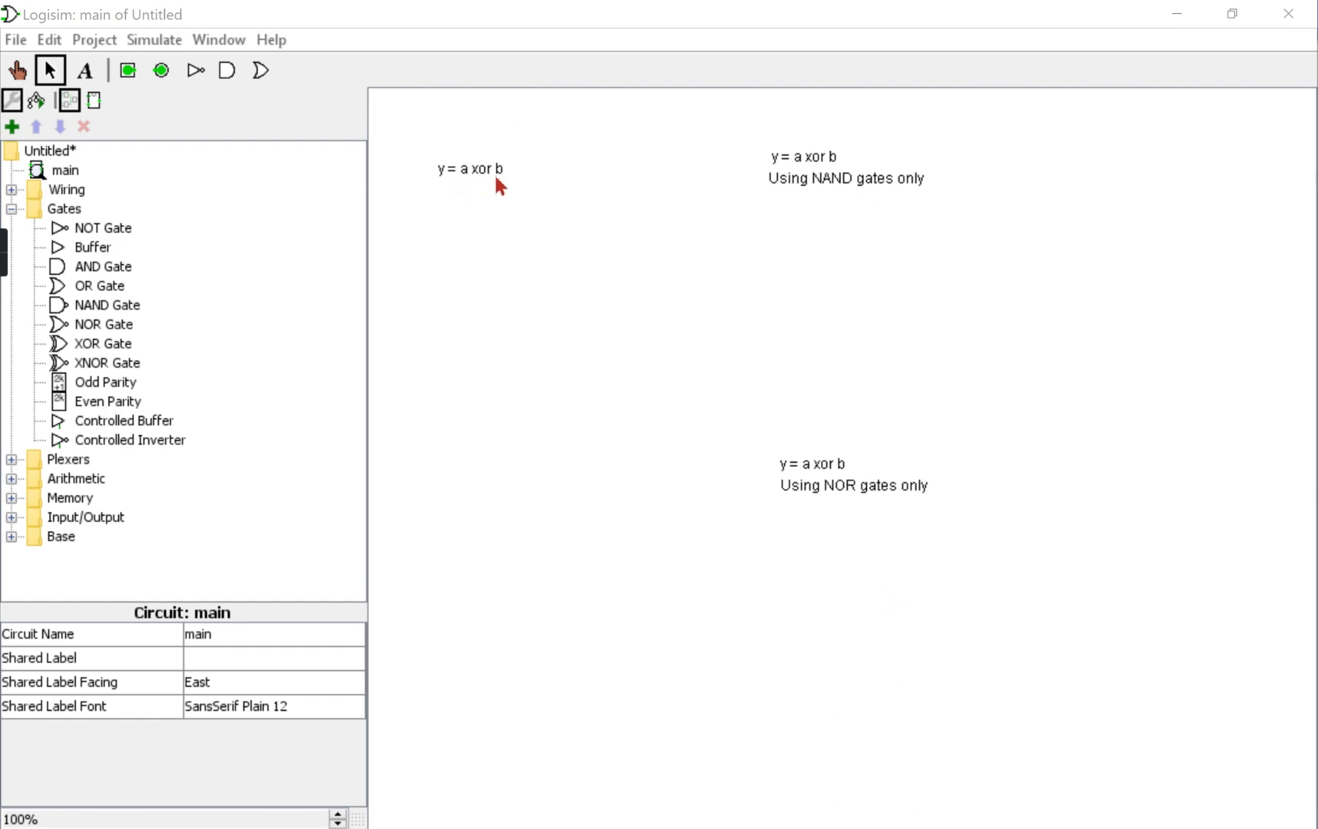
Place a 2-input XOR gate below the reference heading
click(103, 350)
click(538, 269)
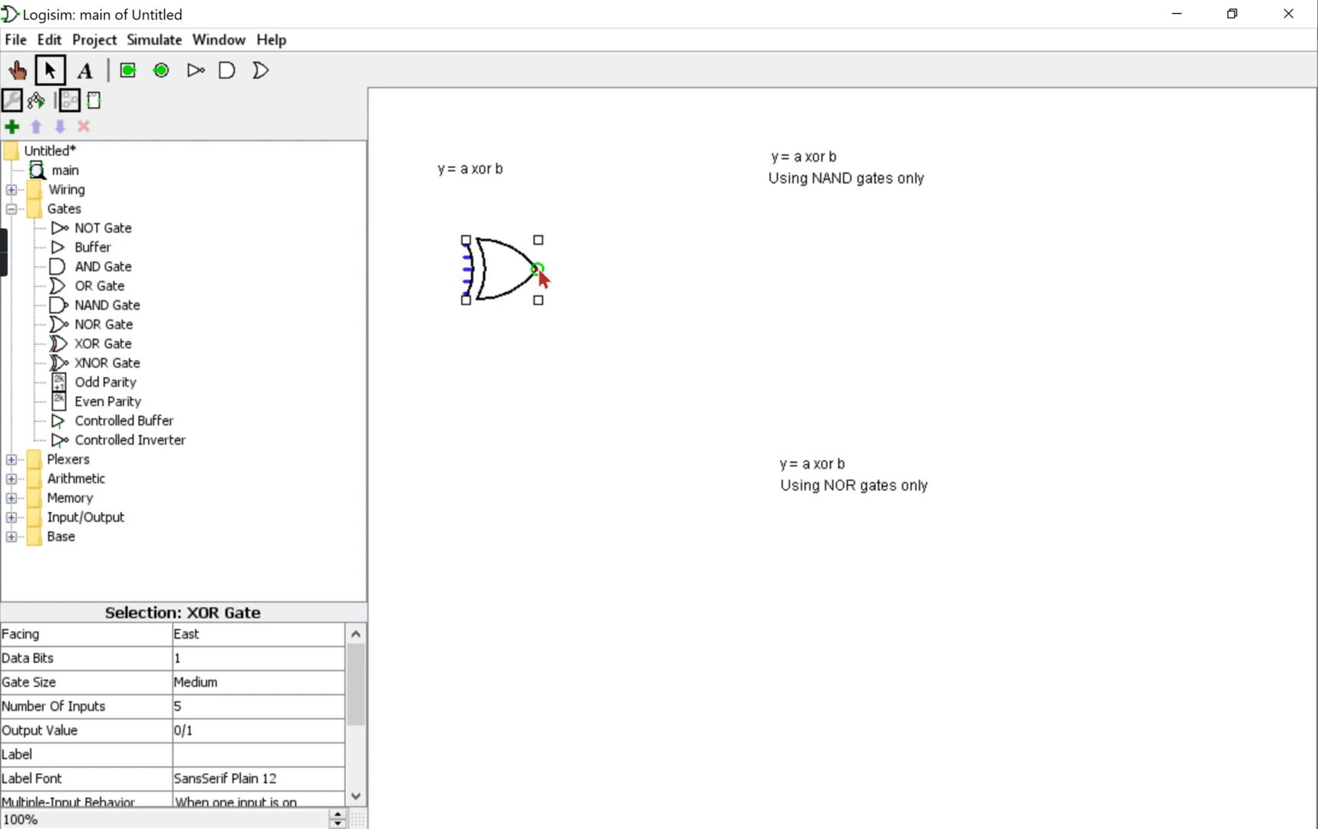
click(199, 708)
scroll(219, 606, up, 1)
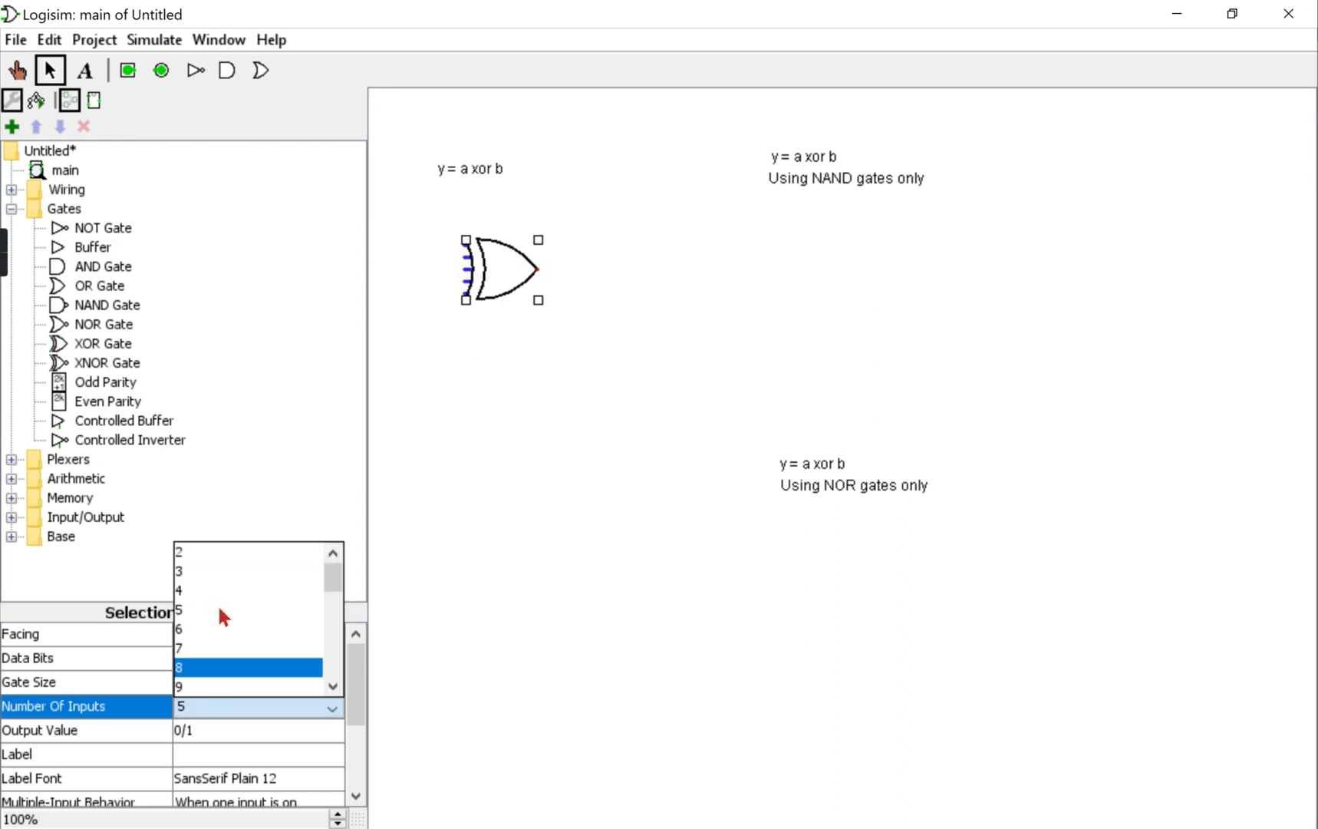
click(195, 551)
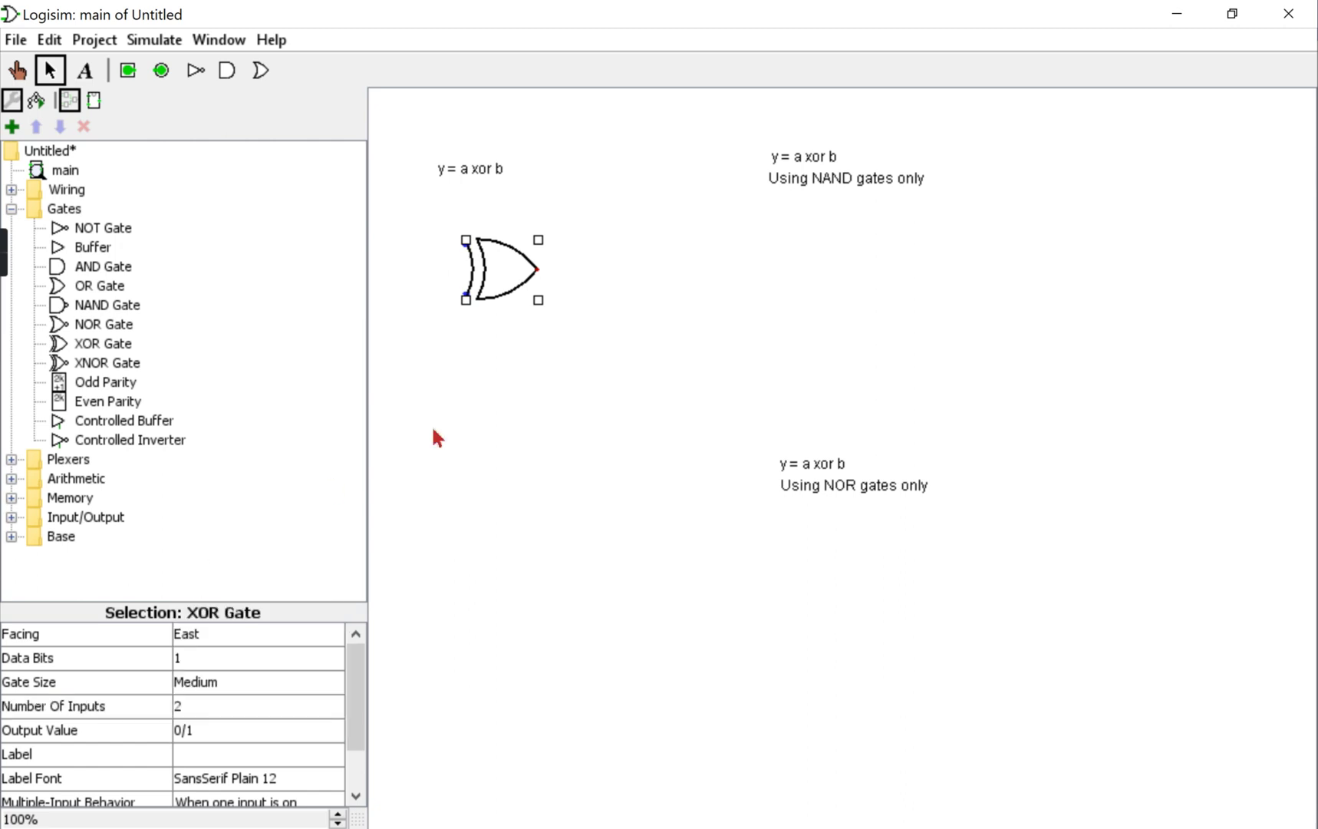
click(458, 408)
Add input pin 'a' wired to the XOR gate's upper input
click(123, 70)
click(428, 248)
drag(429, 245, 466, 245)
click(186, 755)
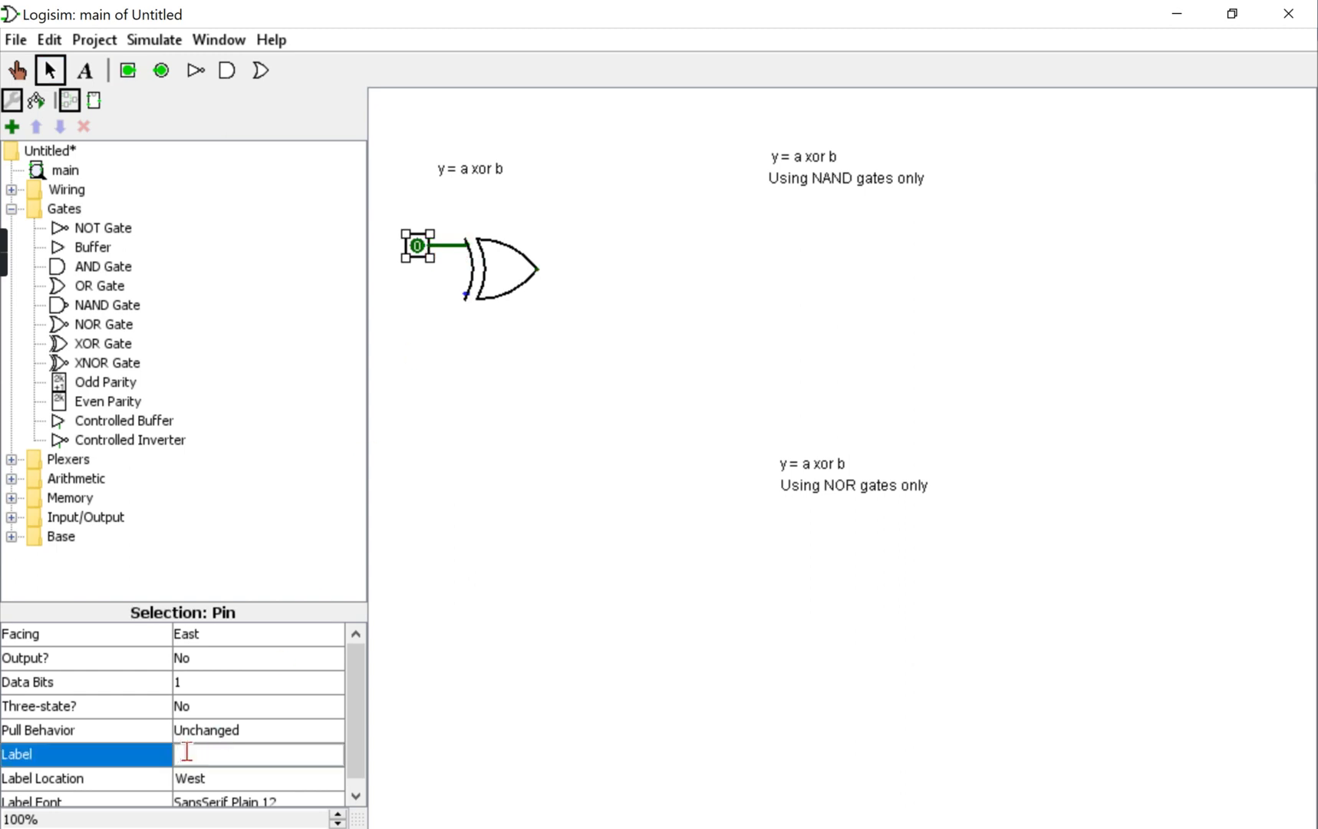
text(a)
key(Return)
click(486, 429)
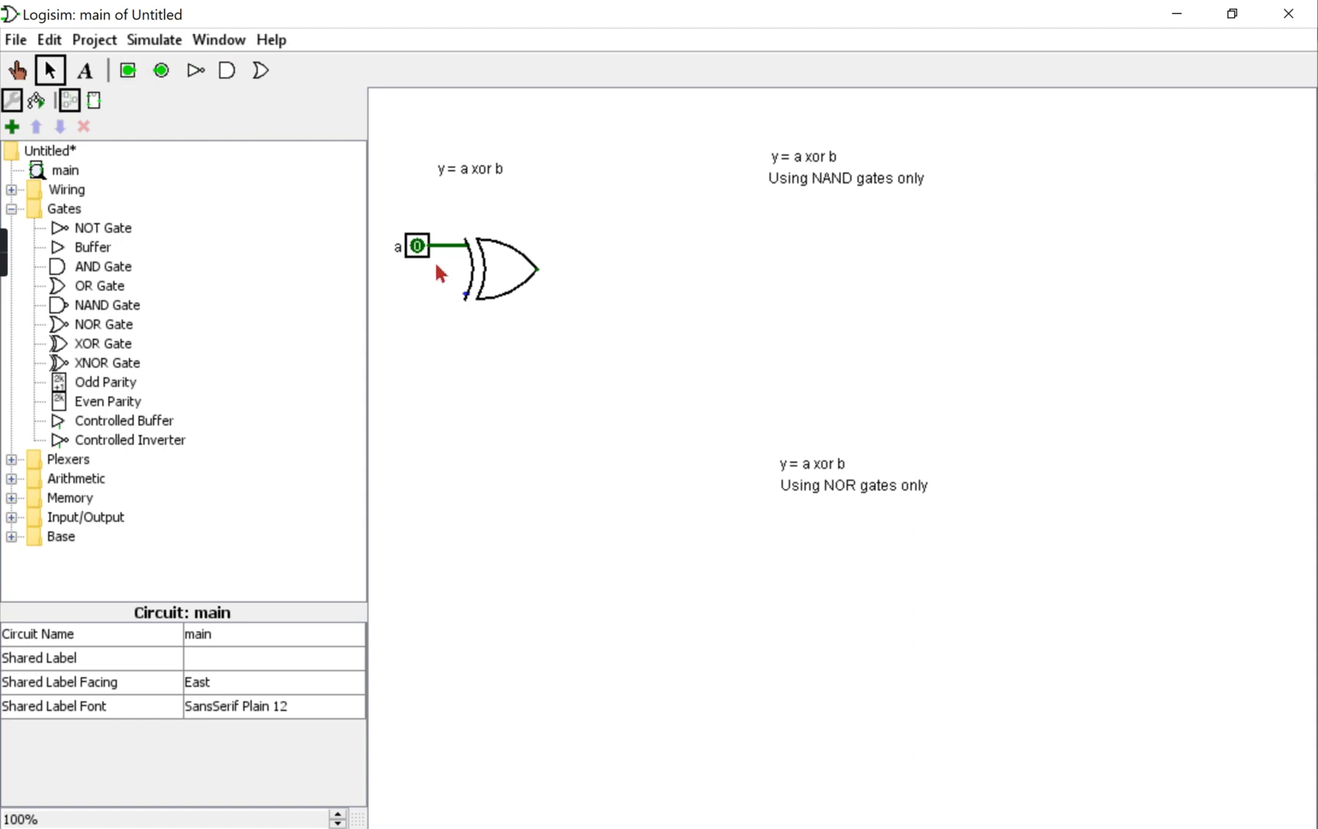
Add input pin 'b' wired to the XOR gate's lower input
click(128, 70)
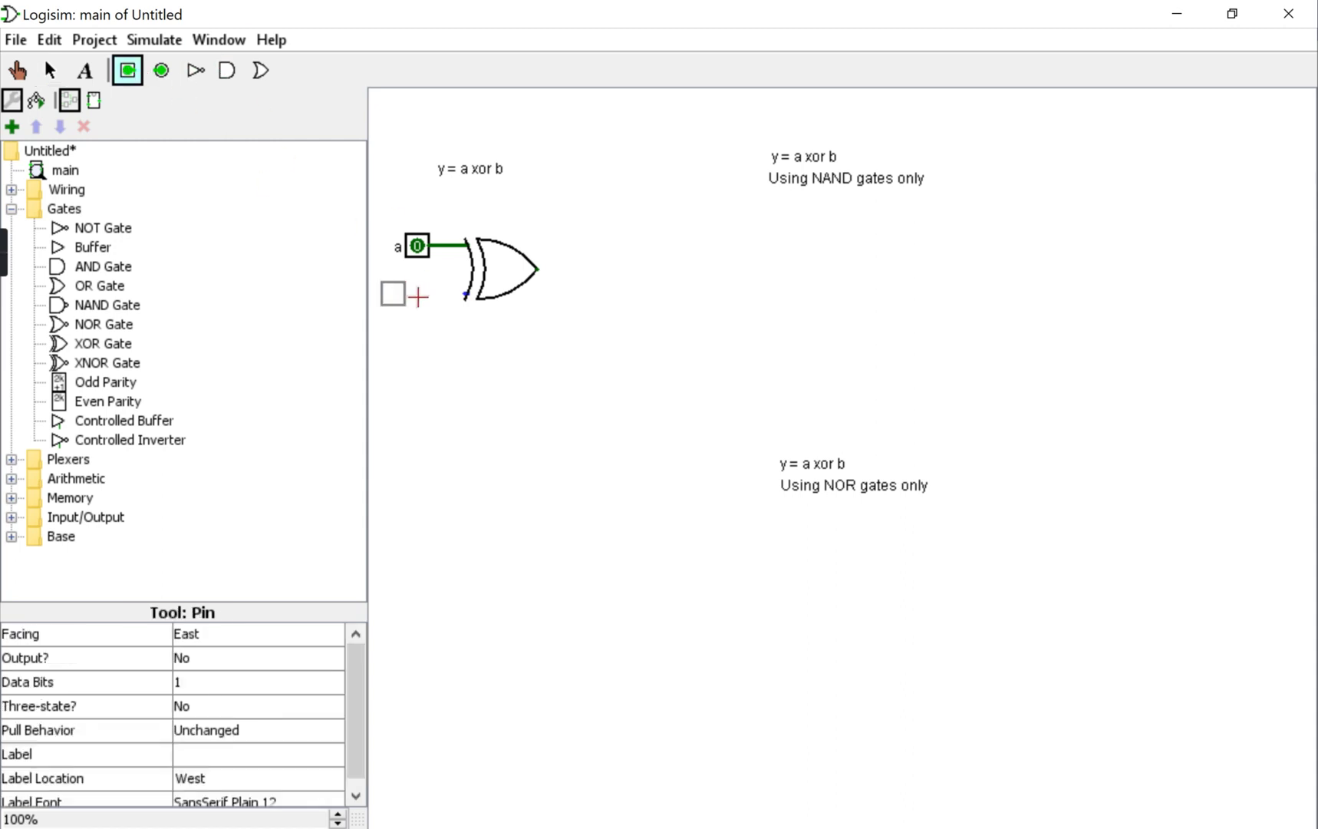
click(430, 302)
drag(430, 294, 466, 293)
click(204, 749)
text(b)
key(Return)
click(588, 405)
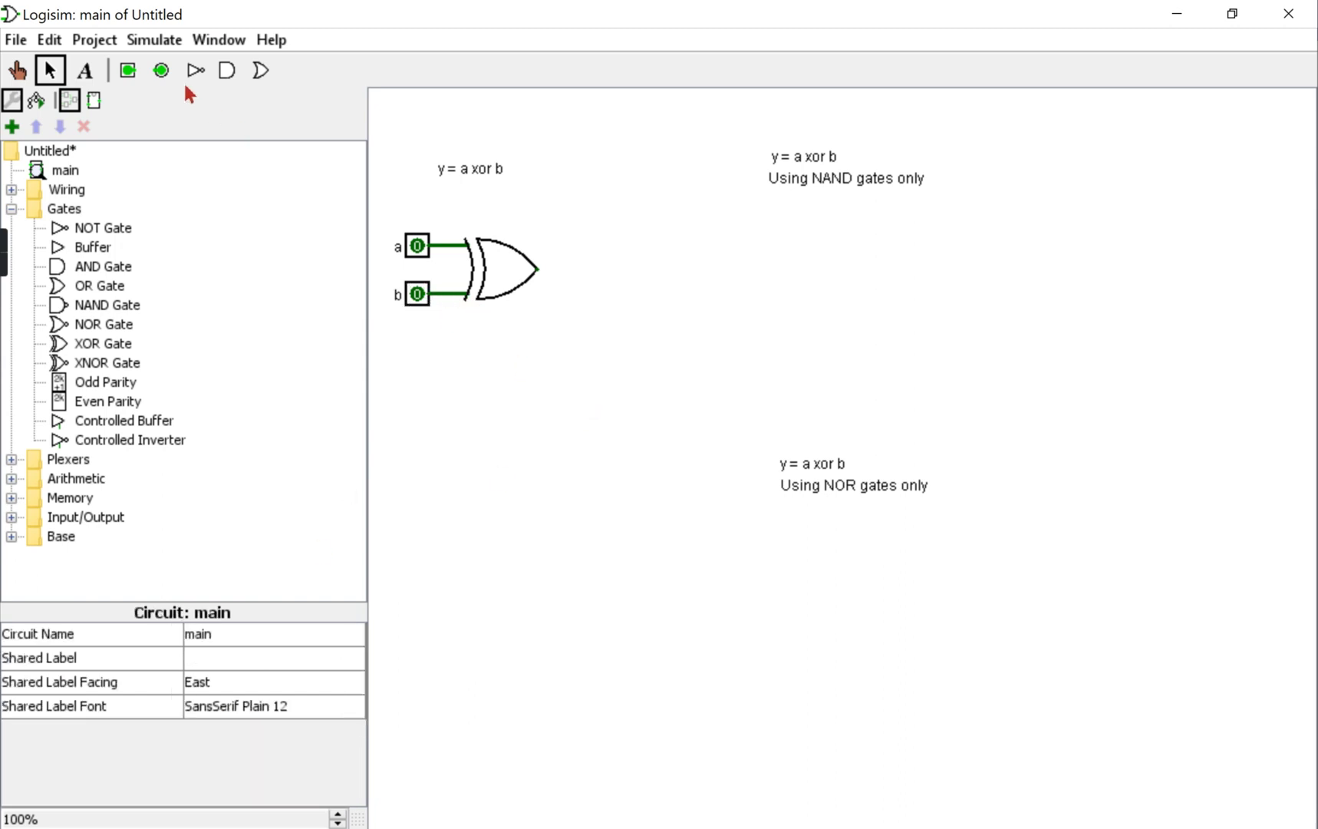
Add an output pin after the XOR gate labelled 'y = a xor b'
click(162, 71)
click(570, 269)
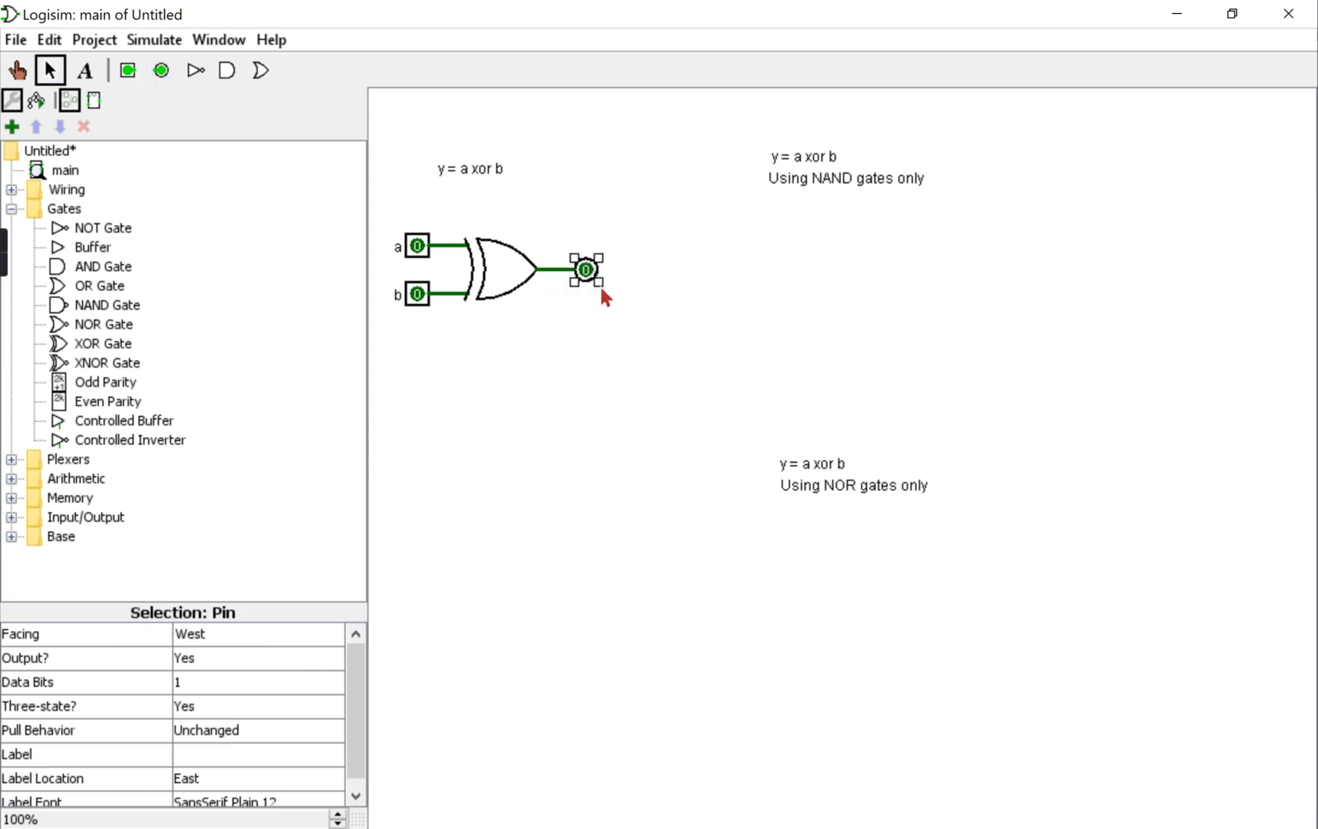
click(211, 754)
text(y = a xor b)
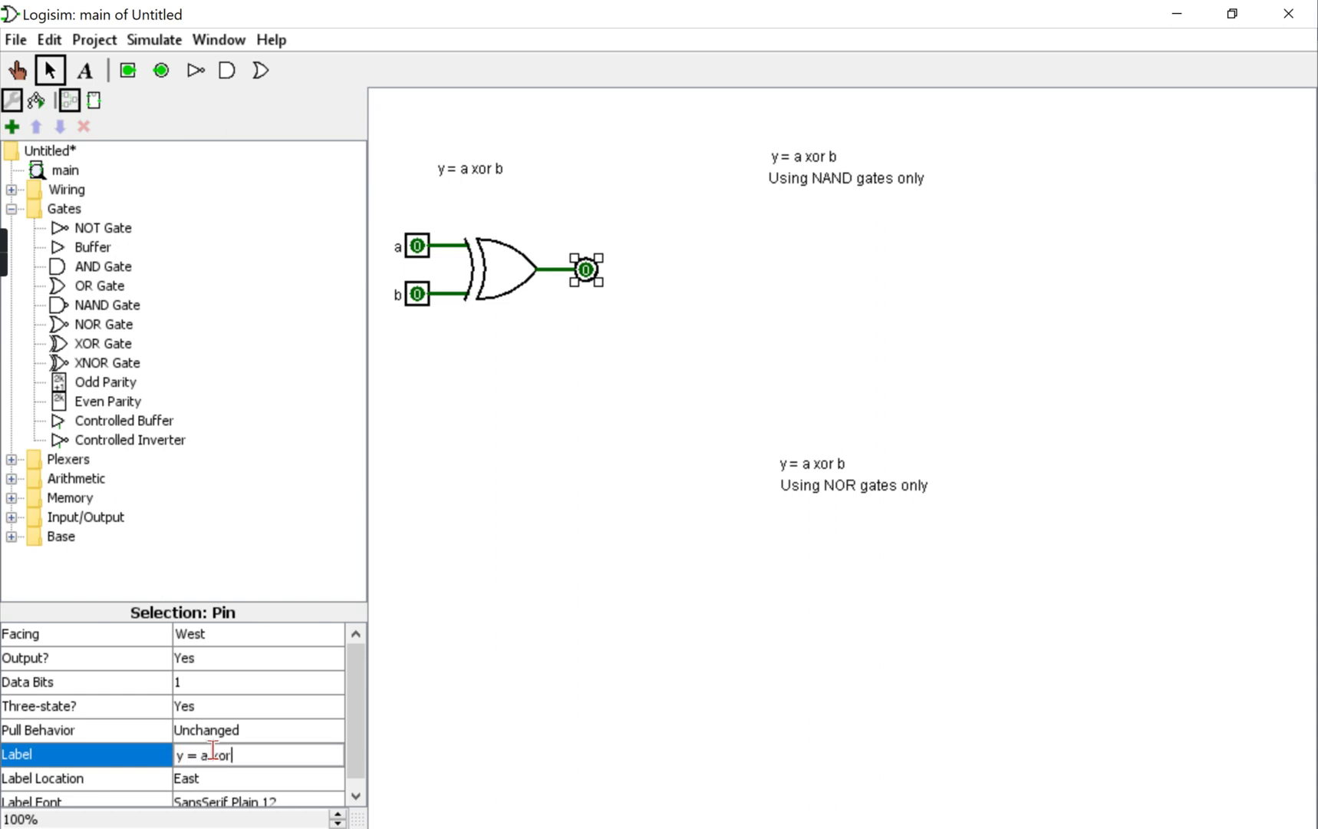
click(651, 512)
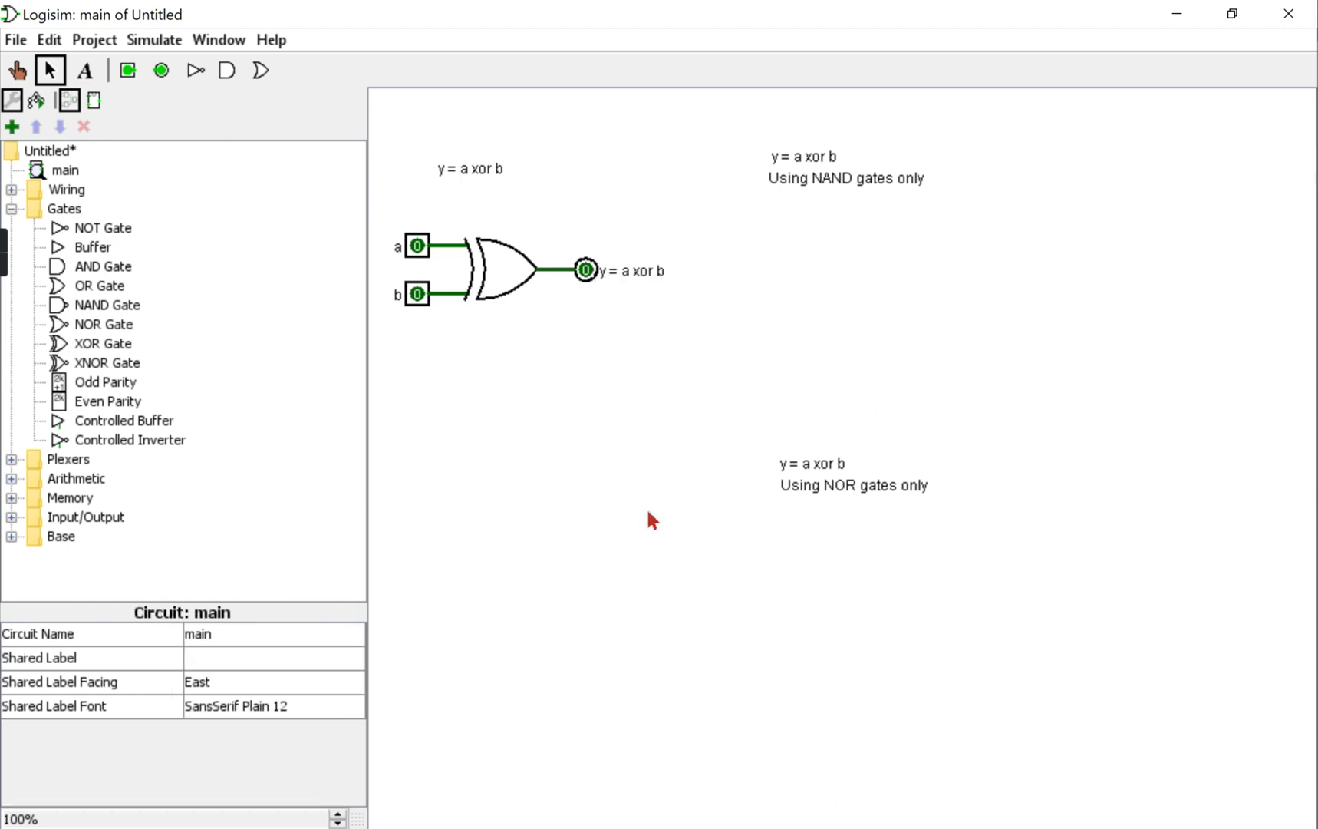
click(17, 70)
Toggle a and b through 10, 01 and 11, leaving output y at 0
click(415, 253)
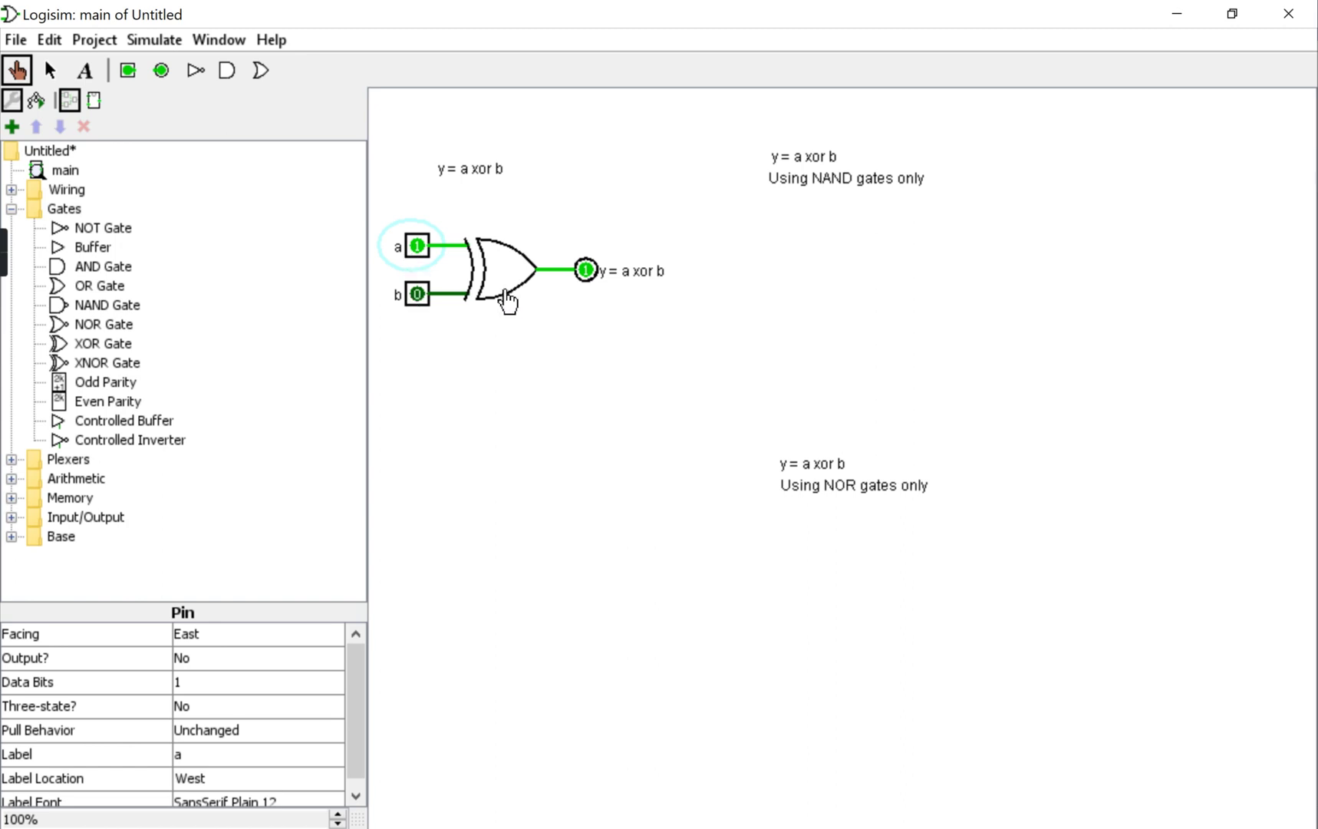
click(418, 250)
click(422, 303)
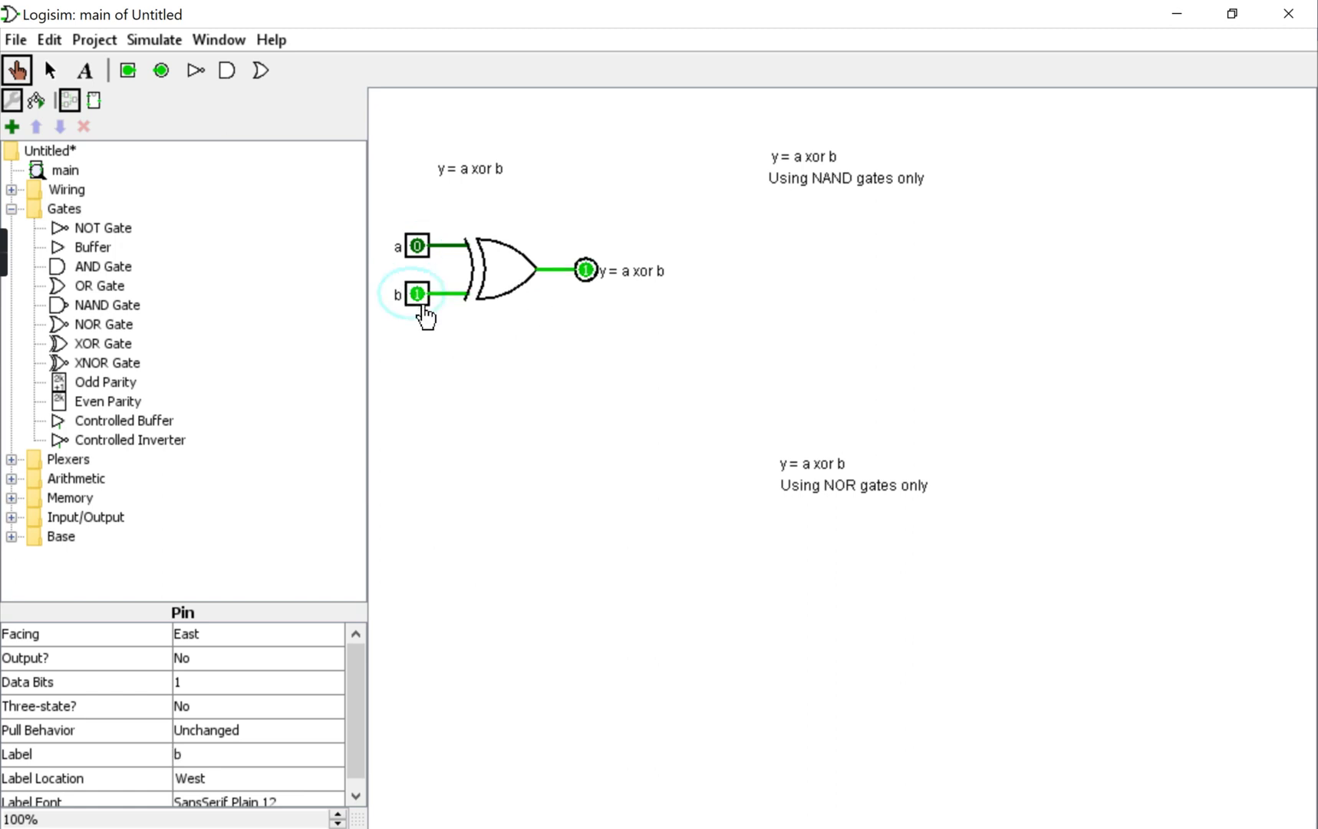
click(418, 246)
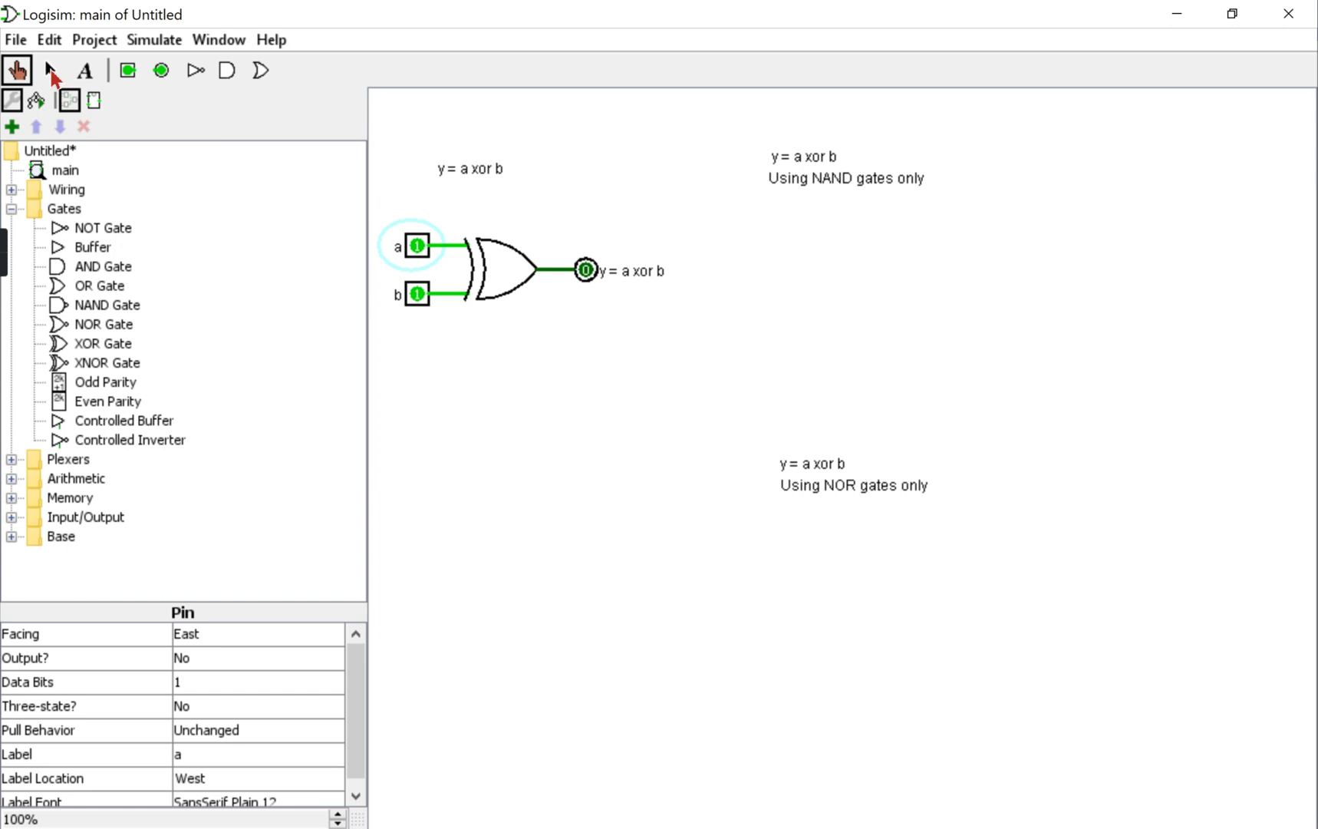
click(51, 71)
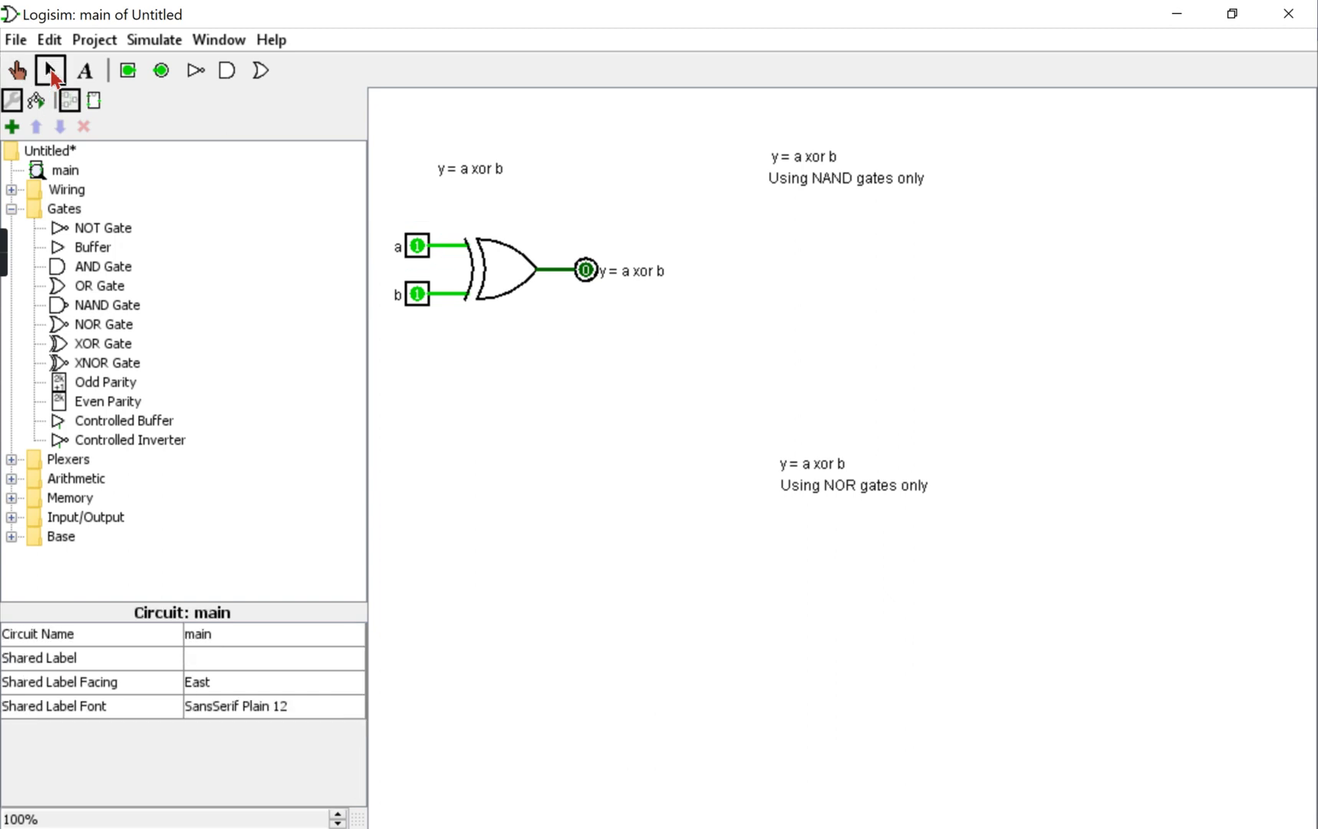
Zoom to 150% and place a NAND gate under the NAND gates only heading
click(337, 816)
click(338, 816)
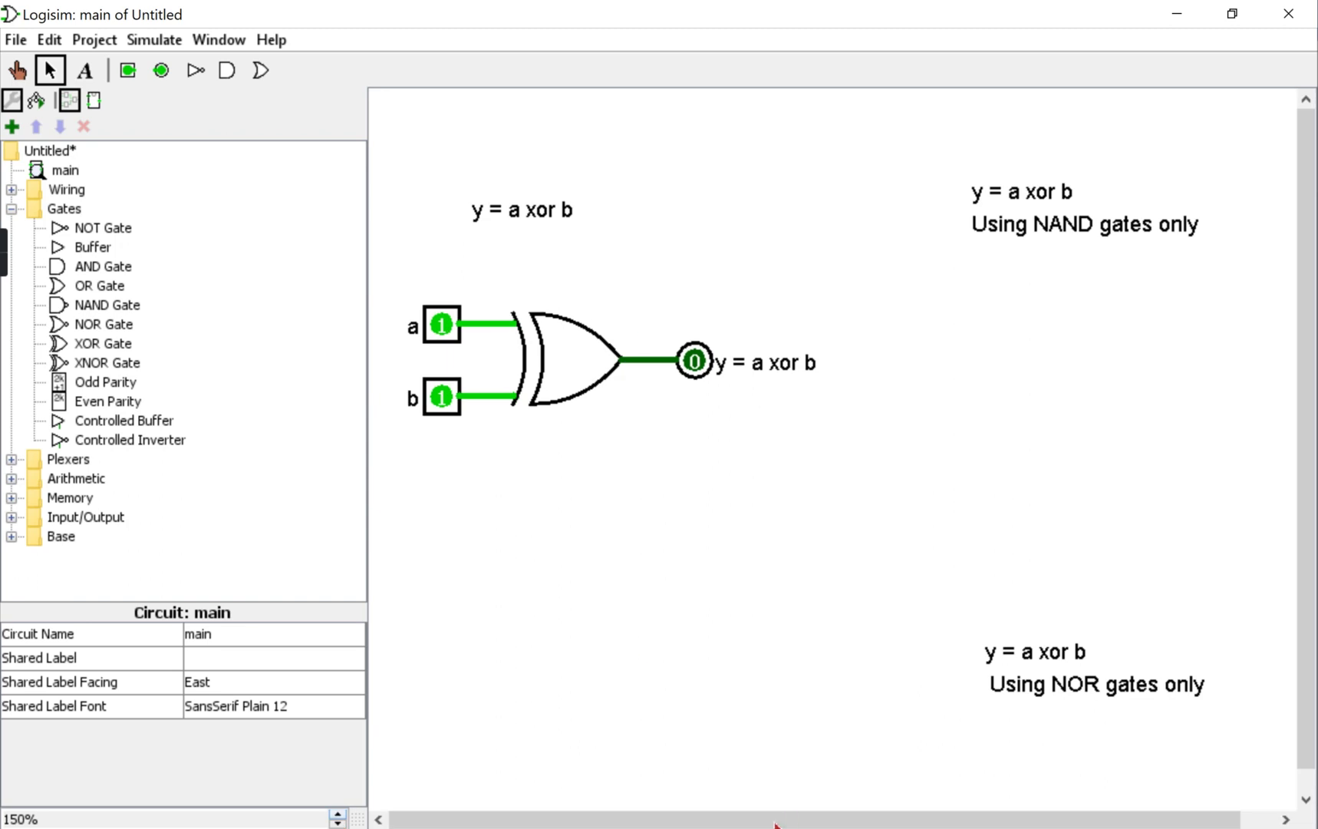
drag(775, 823, 811, 821)
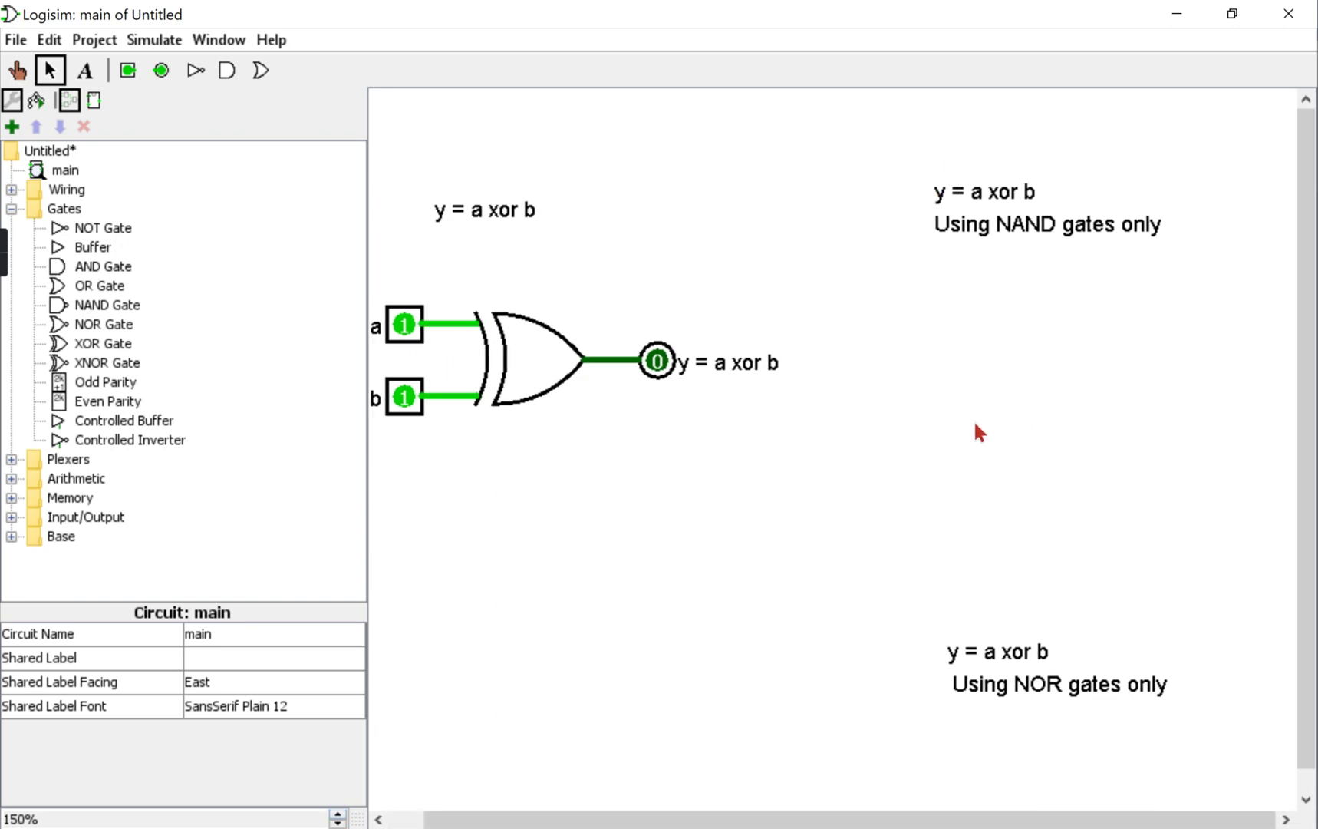
click(101, 305)
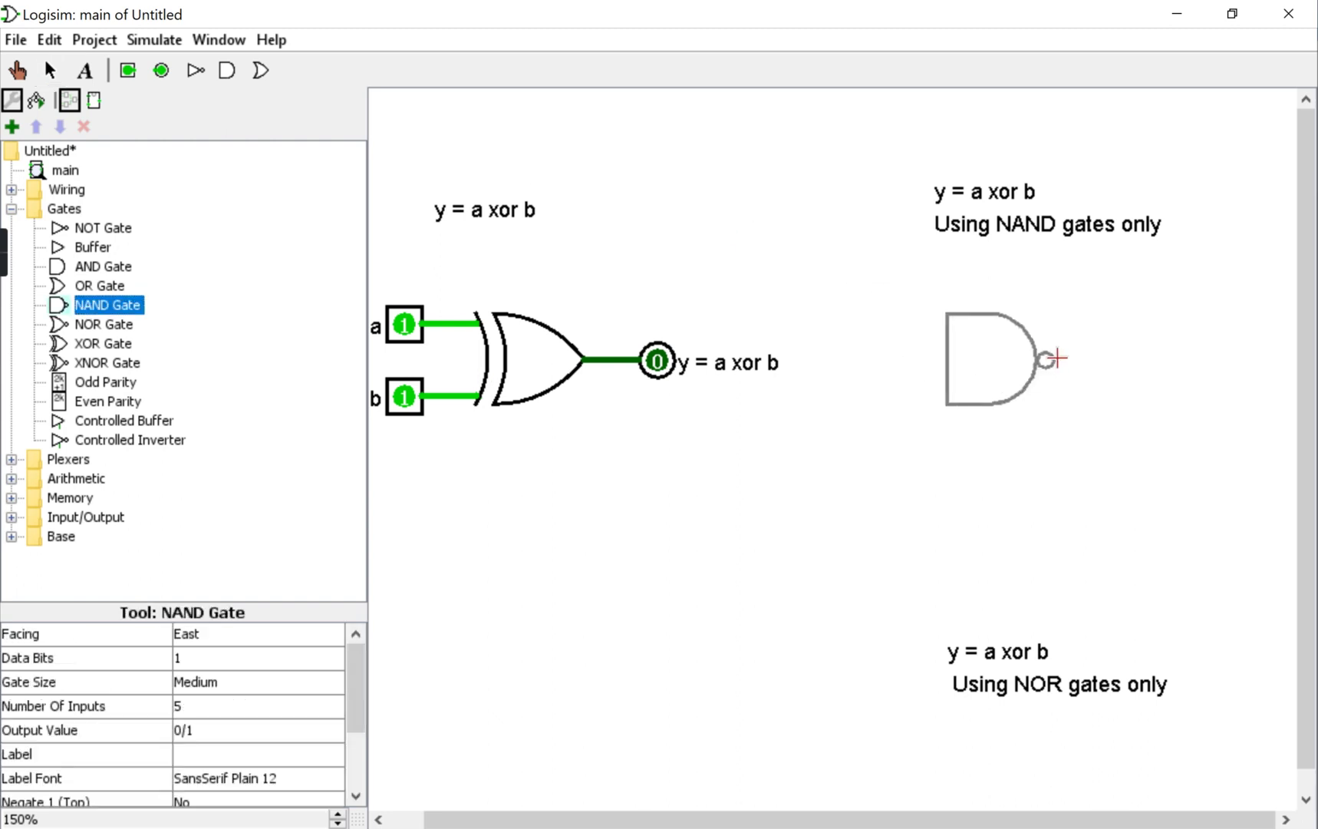
click(1053, 357)
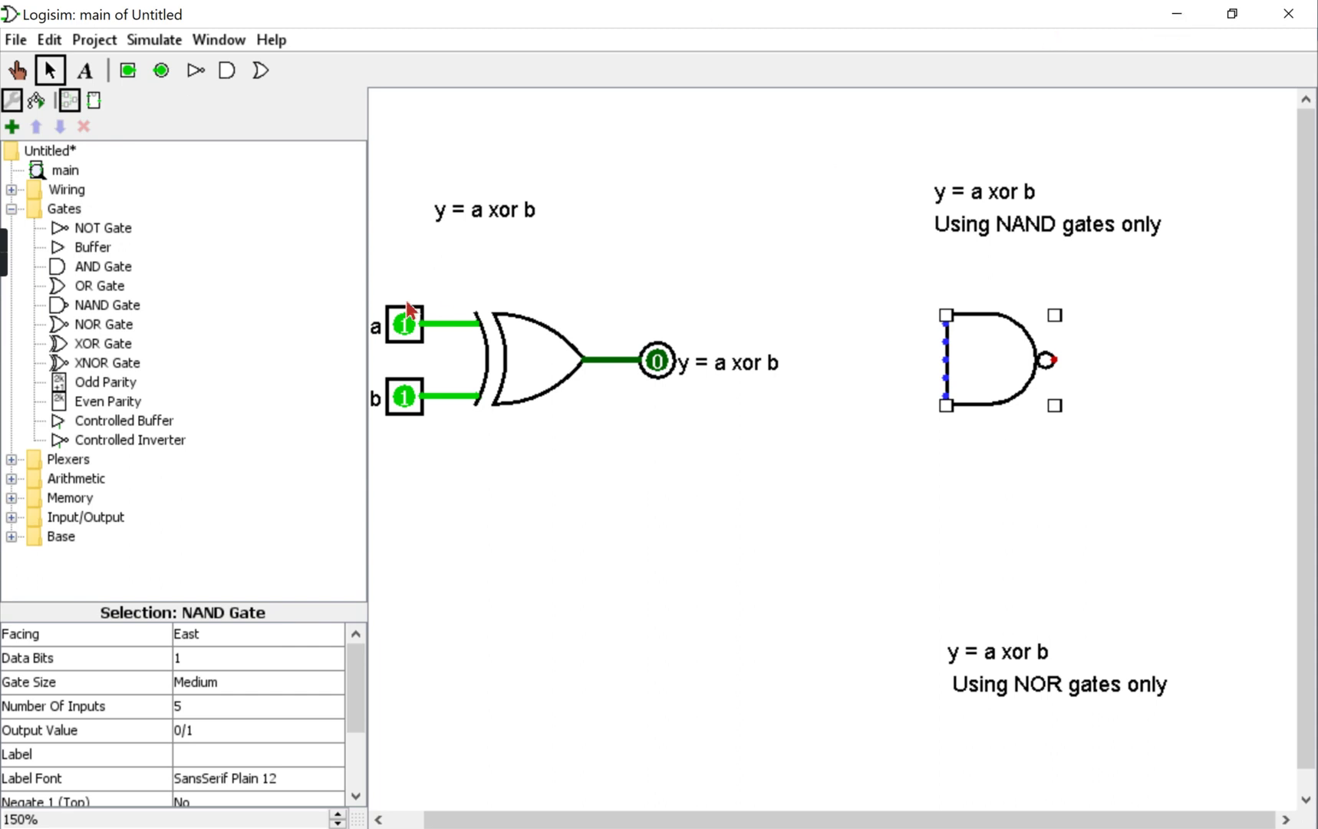
click(204, 706)
scroll(239, 592, up, 1)
Give the NAND gate 2 inputs, then review Figure 3 and Table 1 in the Word lab sheet
click(207, 553)
click(1176, 16)
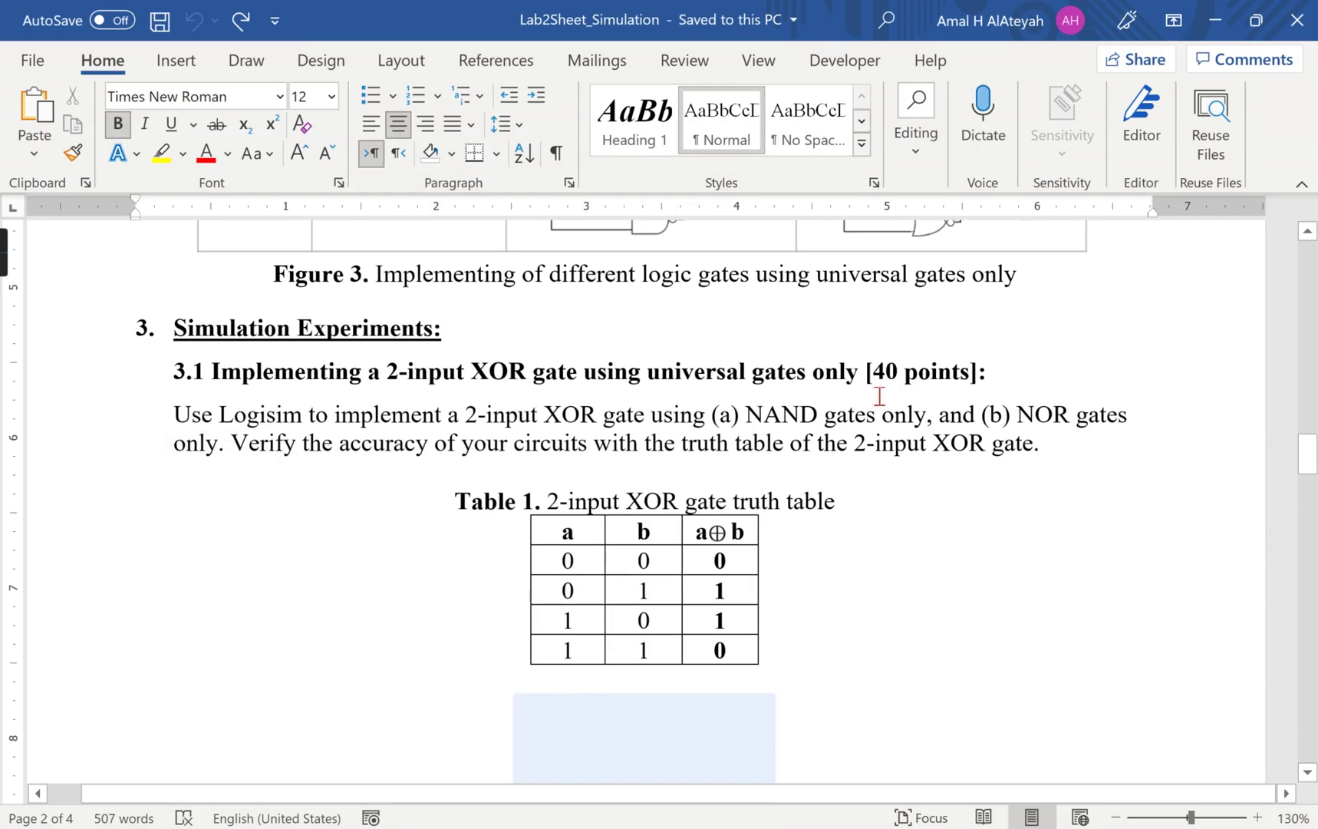
scroll(879, 396, up, 6)
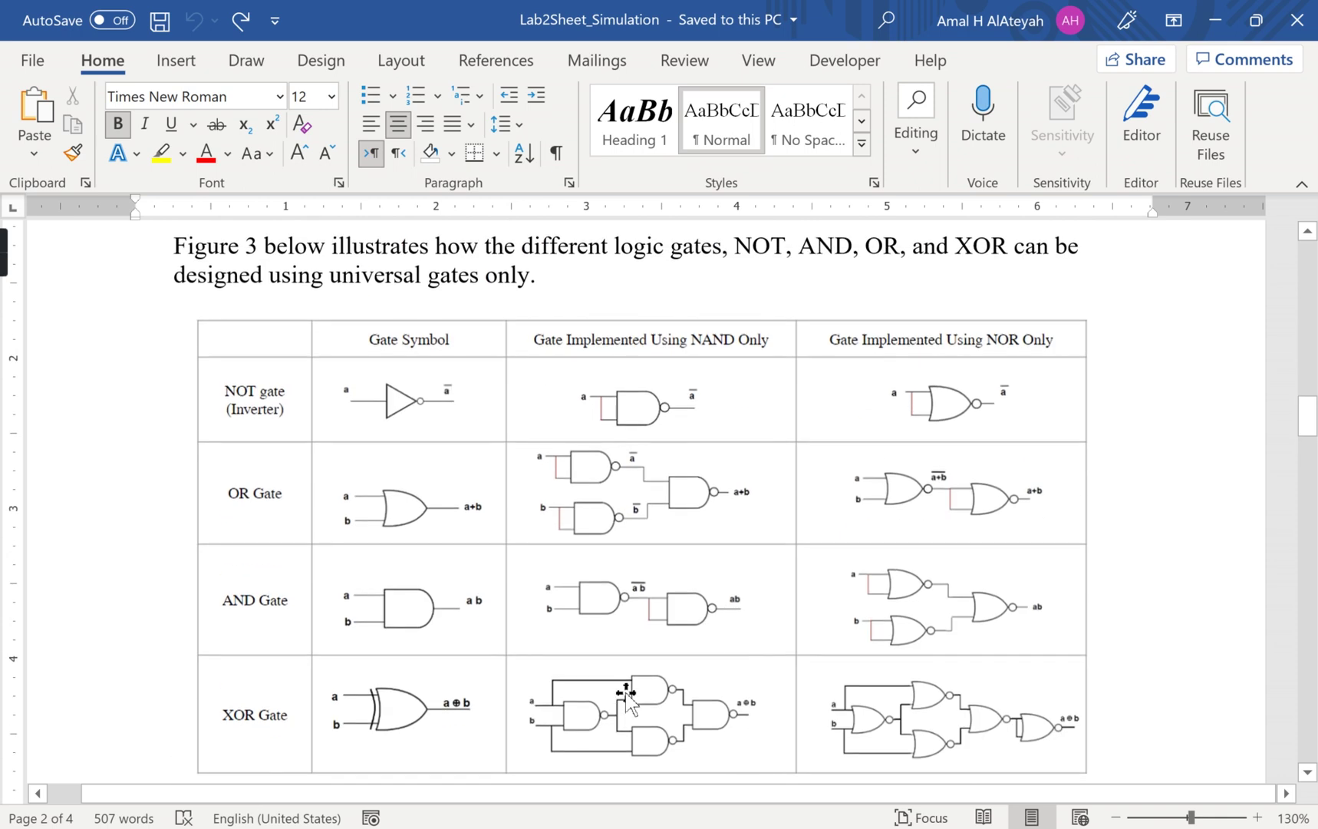
click(665, 628)
scroll(778, 526, down, 1)
scroll(777, 526, down, 2)
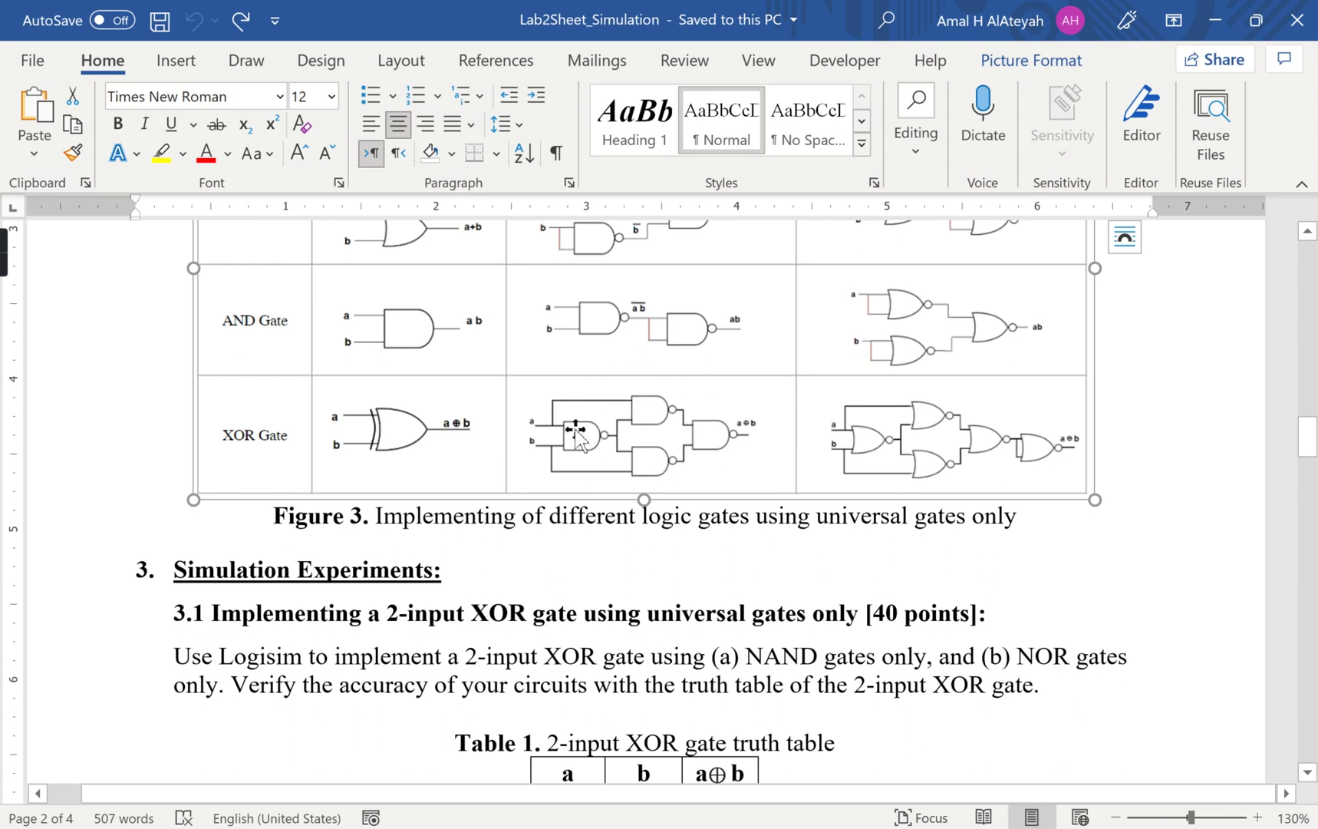
scroll(577, 433, down, 2)
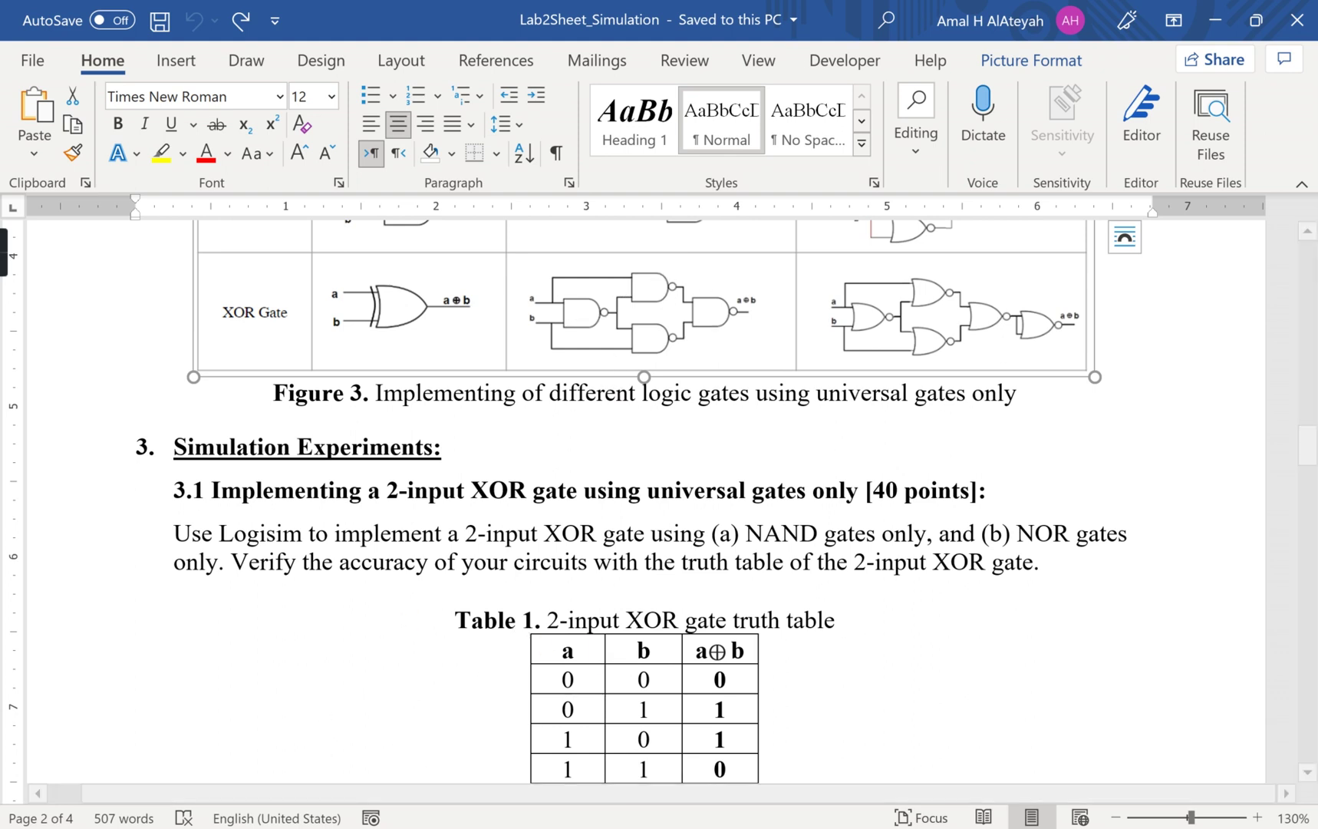
key(alt+Tab)
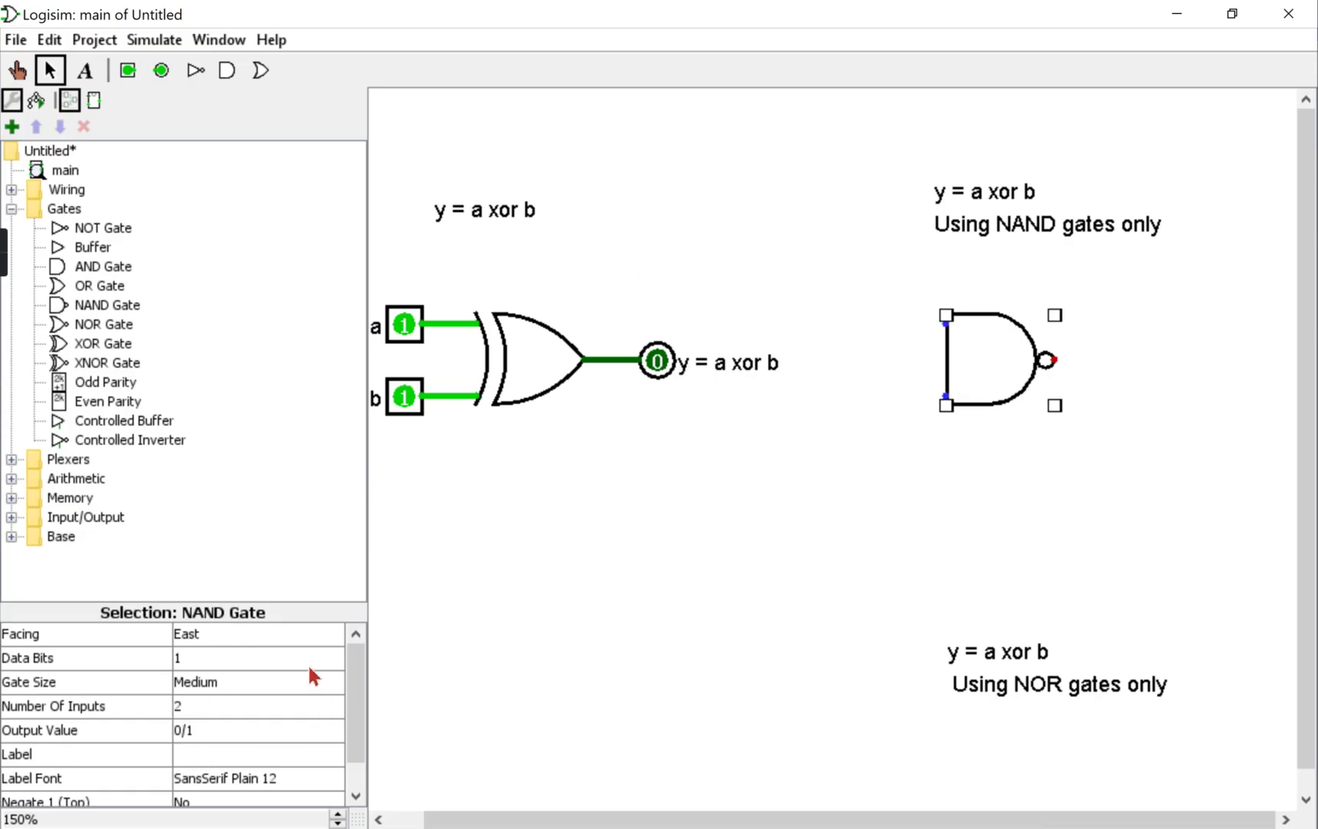
Make the NAND gate narrow and reposition it
click(265, 679)
click(221, 705)
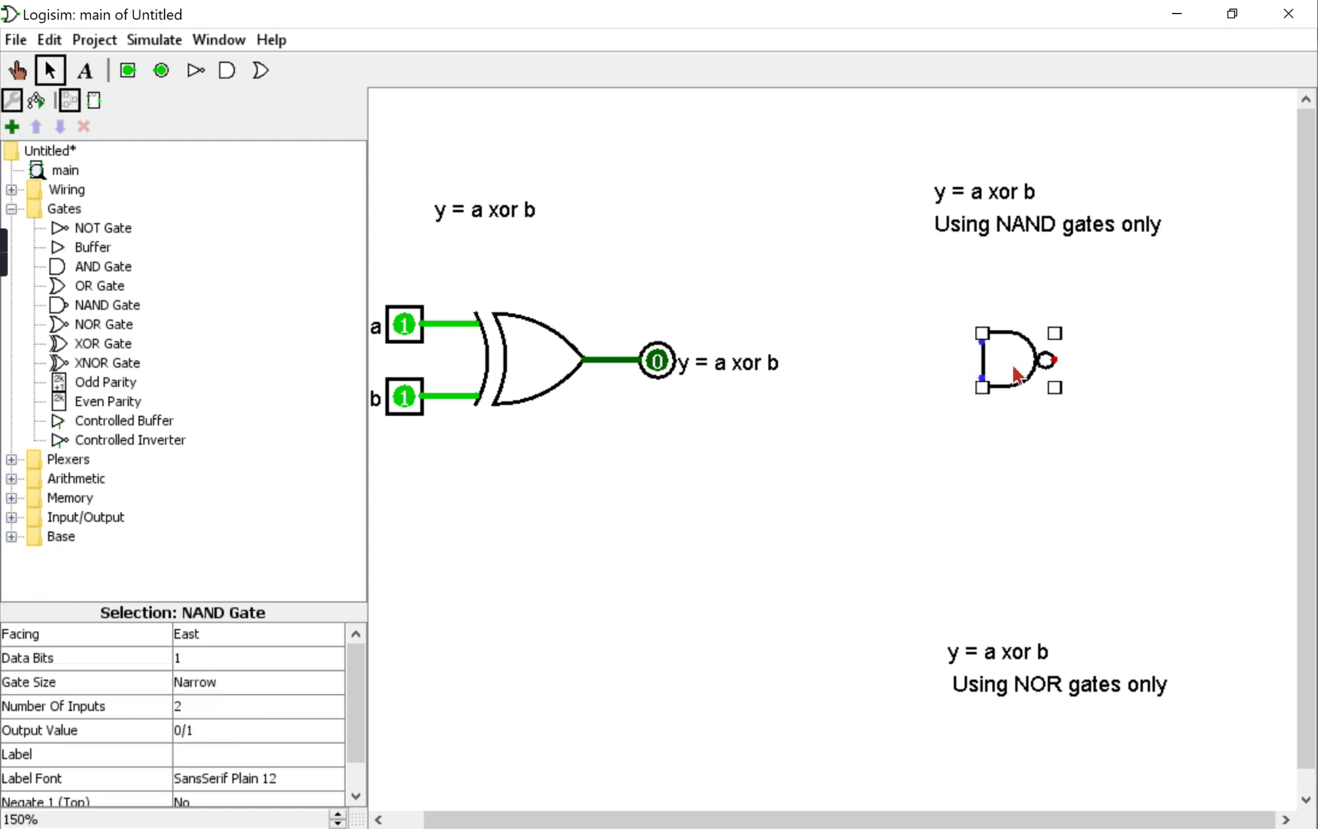
drag(1019, 375, 1000, 338)
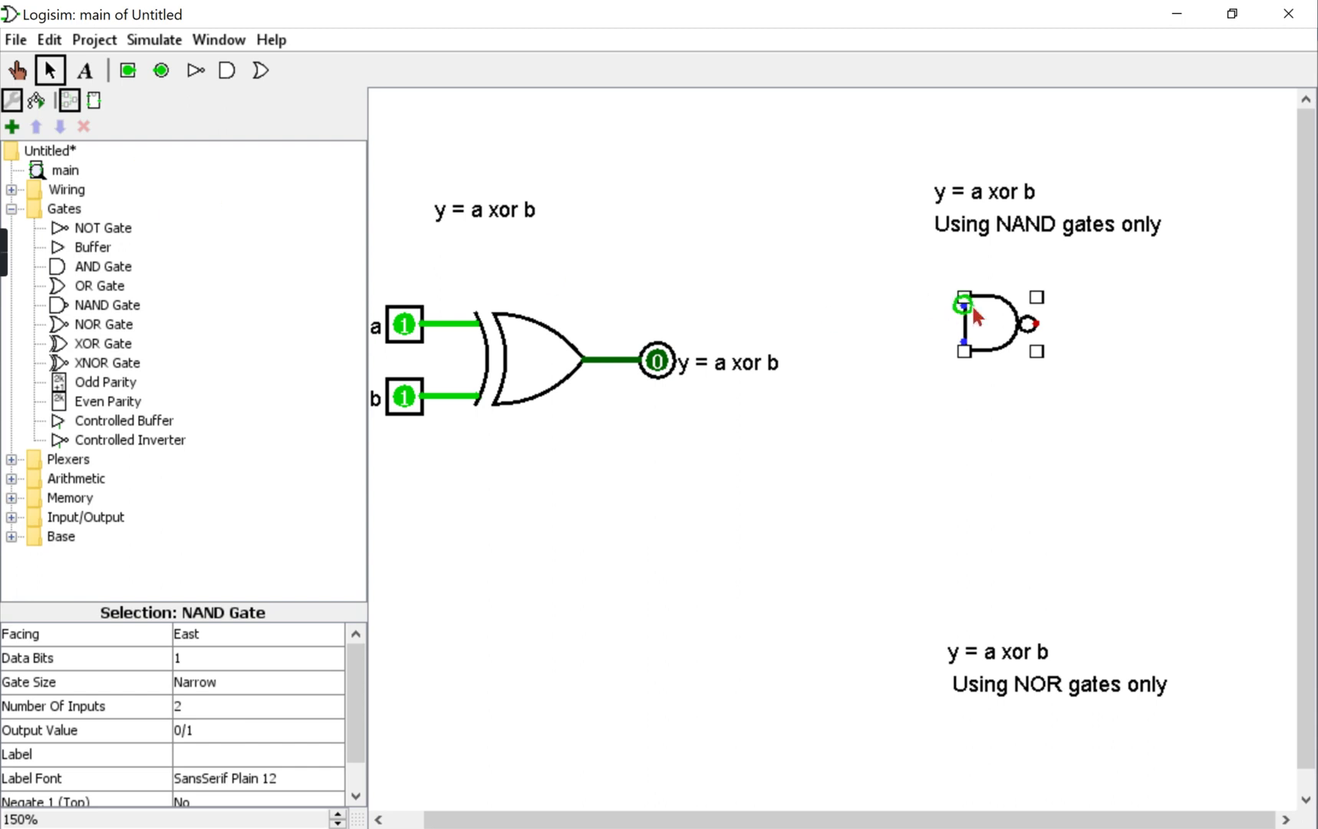
drag(971, 304, 969, 357)
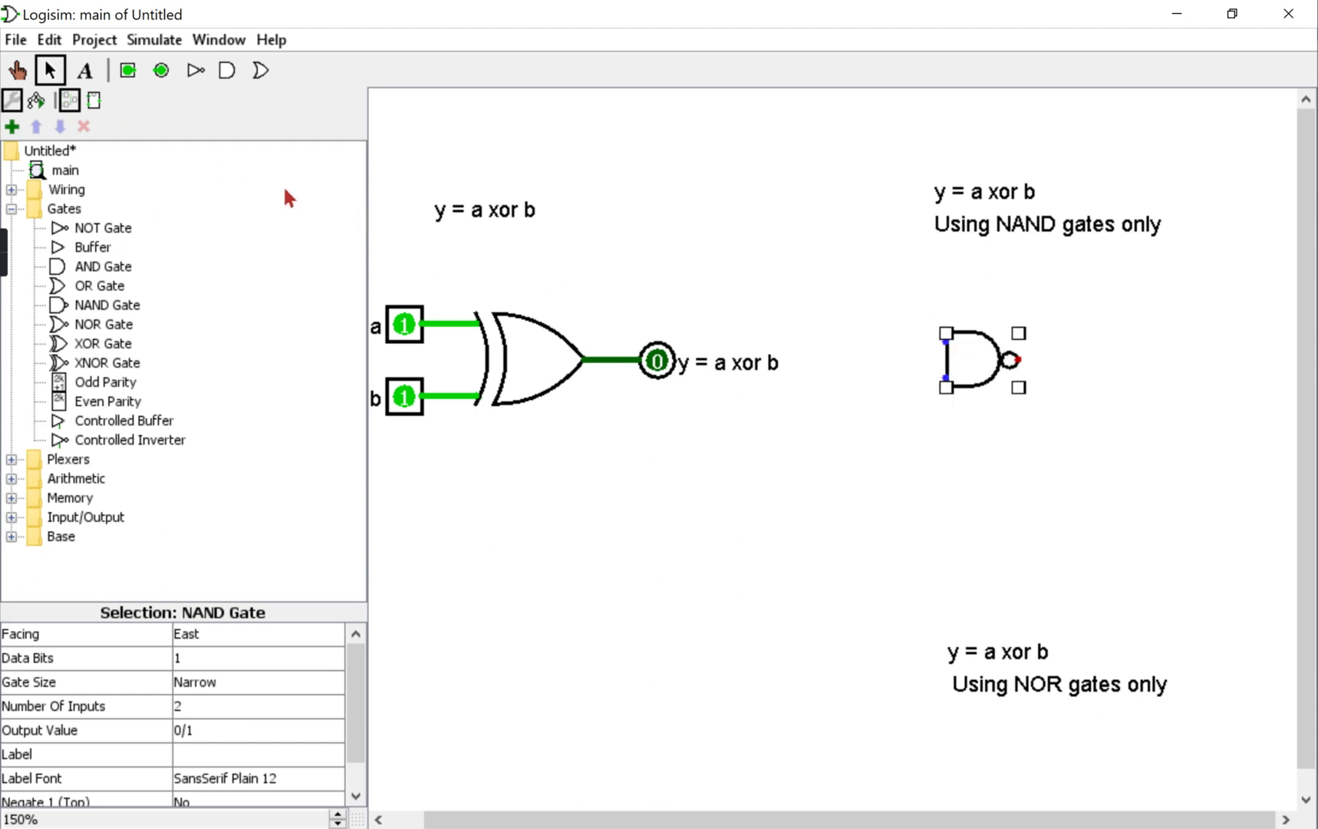
Add two input pins wired to the NAND gate's top and bottom inputs
click(128, 70)
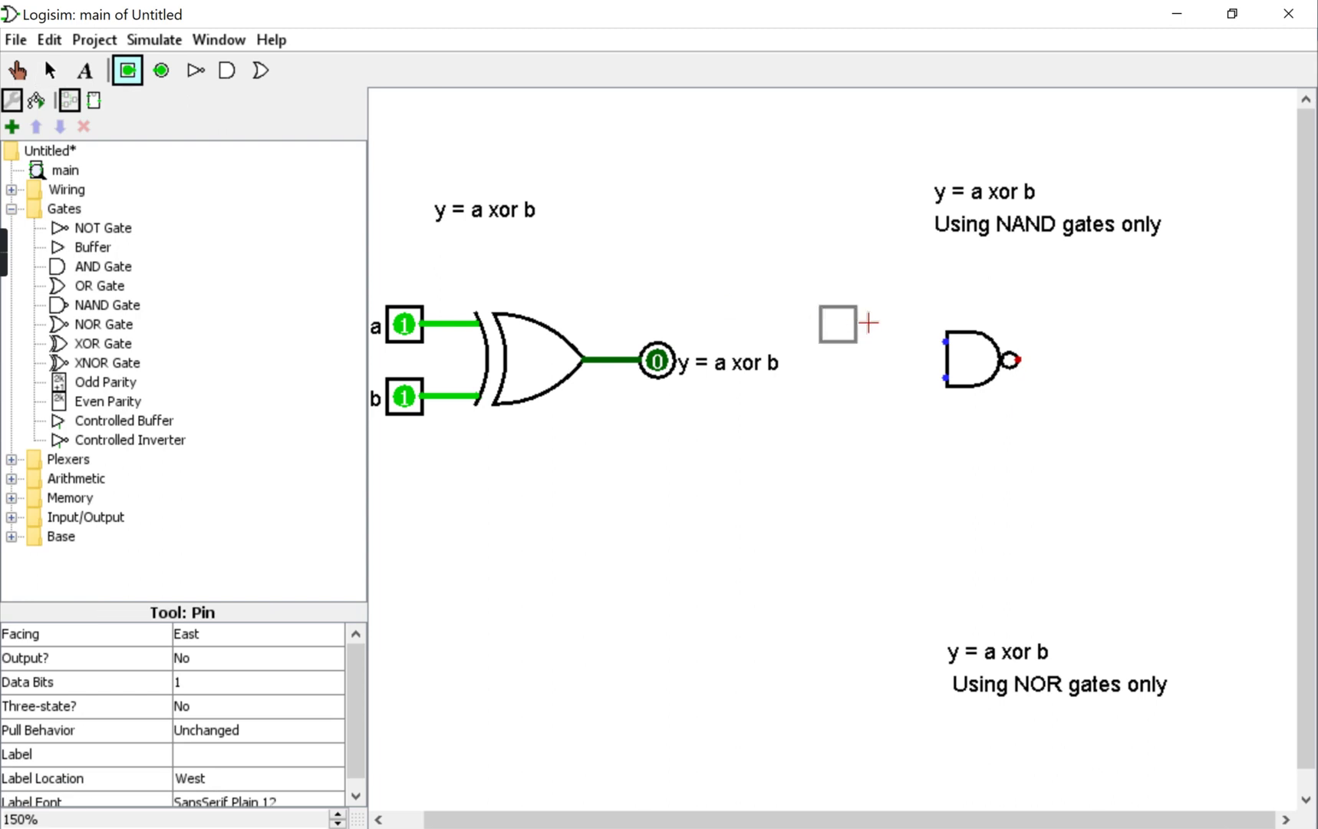
click(896, 343)
drag(898, 343, 947, 343)
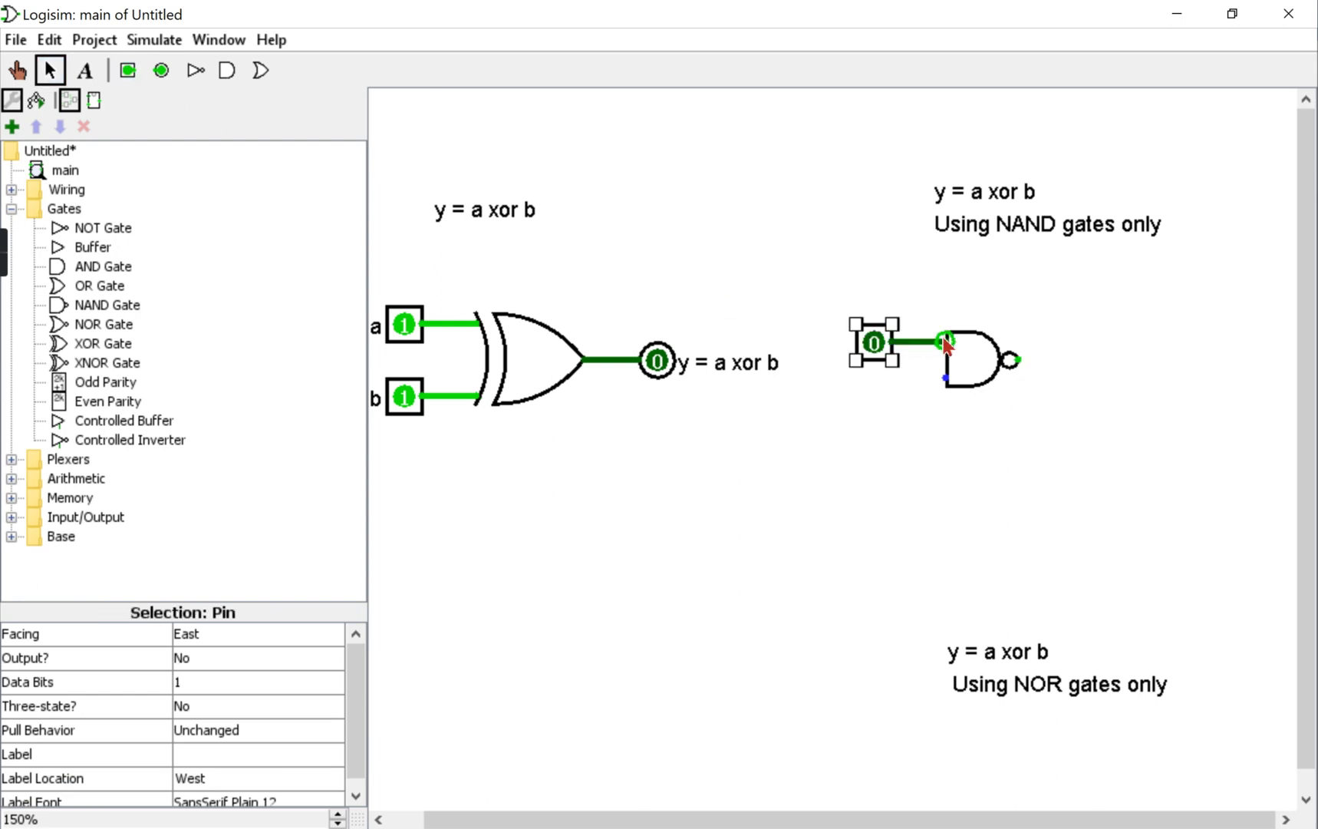
click(125, 70)
click(890, 392)
drag(924, 392, 943, 381)
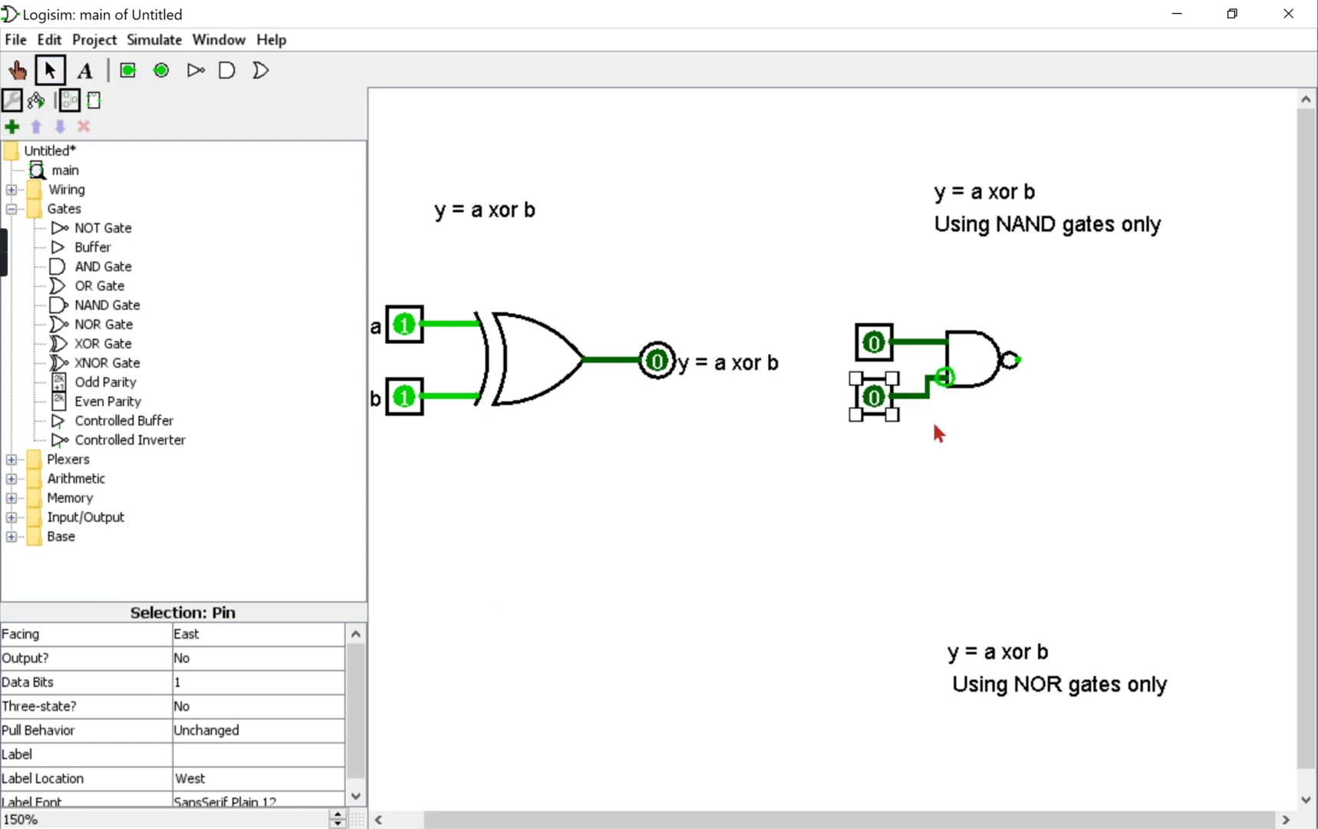
Label the input pins 'a' and 'b' and duplicate the NAND gate
click(874, 343)
click(208, 755)
text(a)
key(Return)
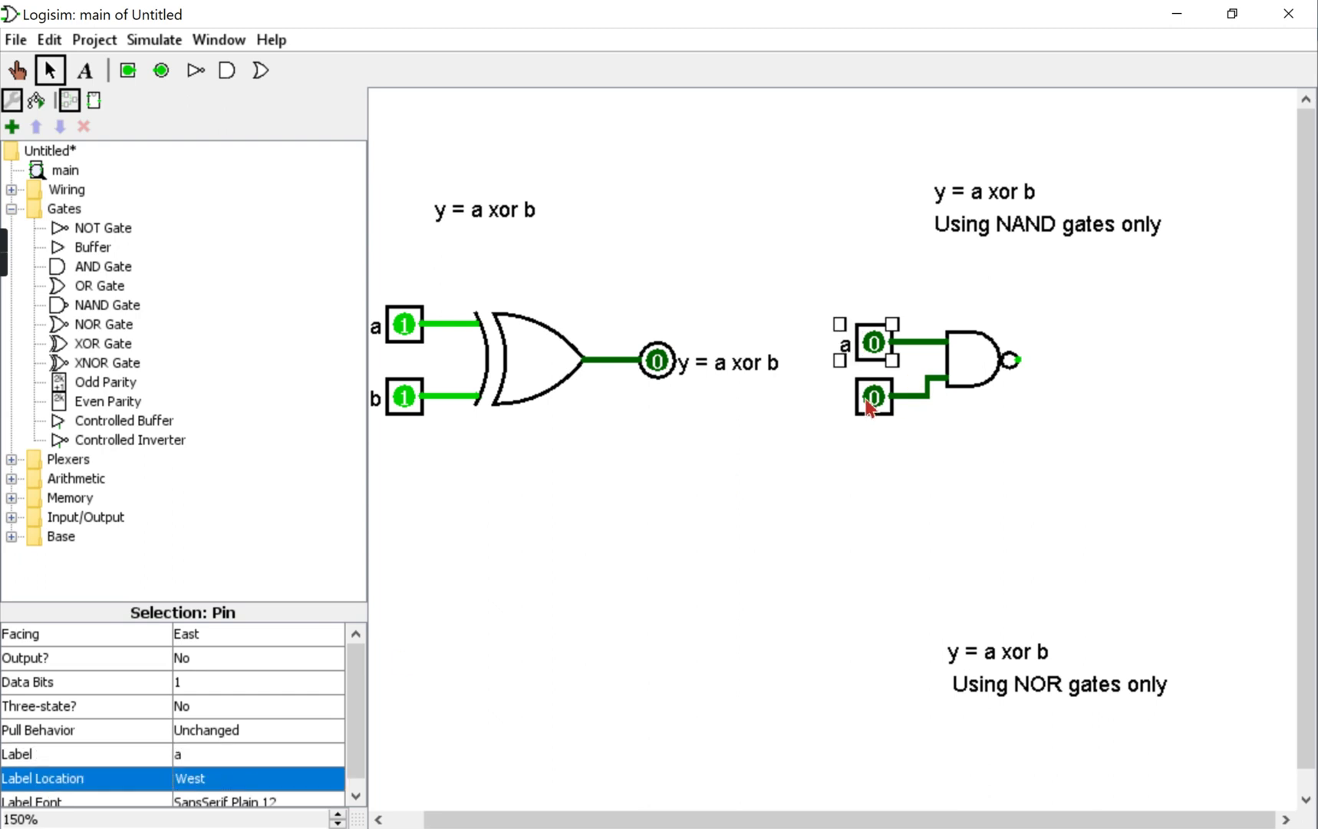
click(870, 405)
click(179, 751)
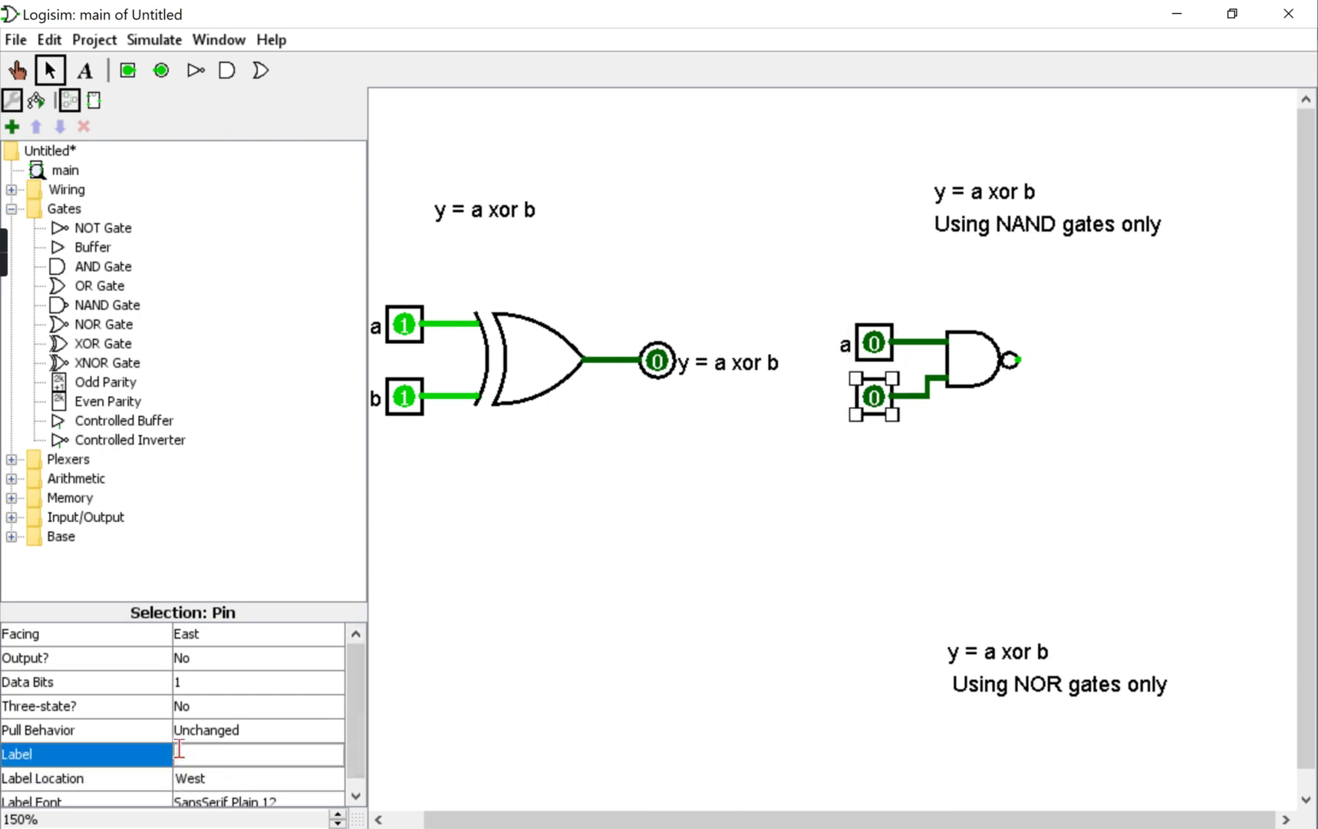
text(b)
key(Return)
click(980, 363)
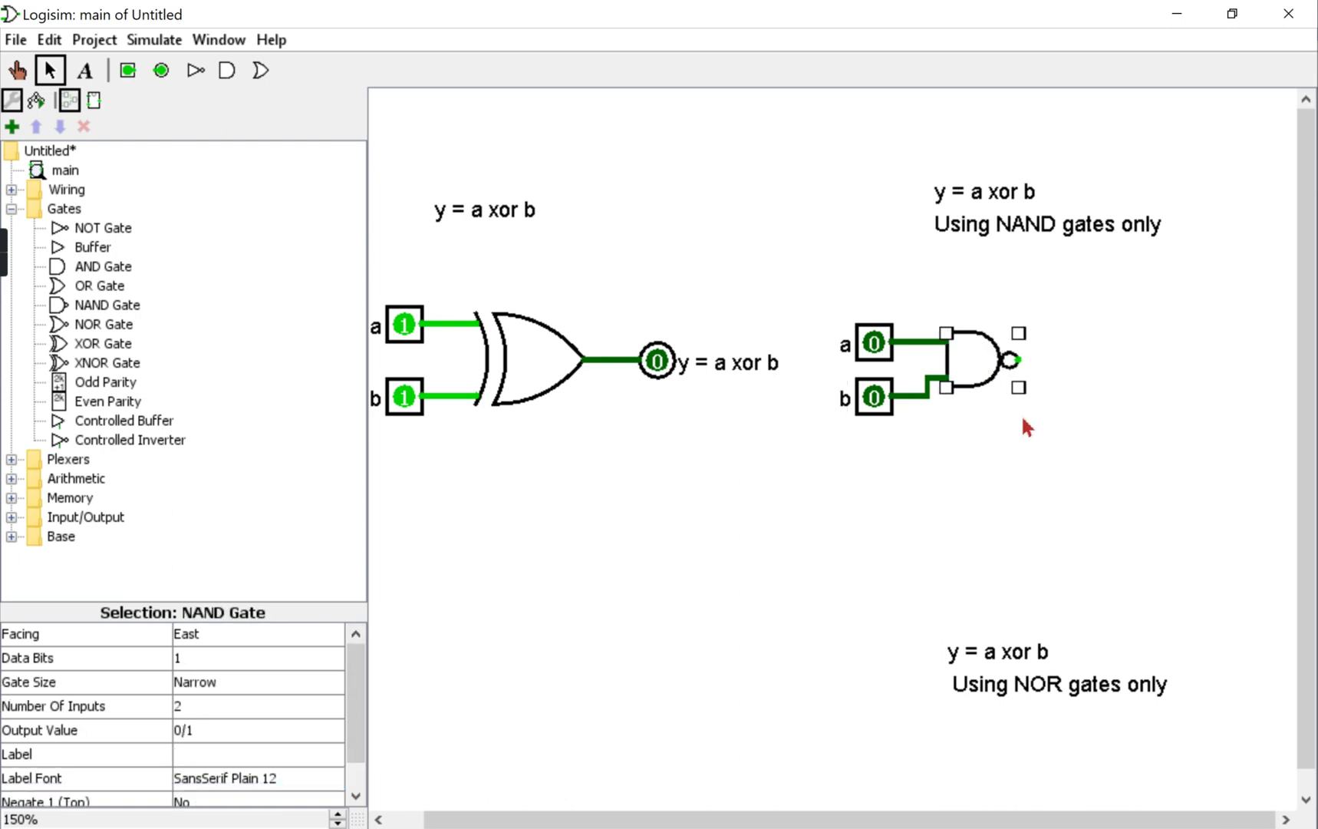
key(ctrl+d)
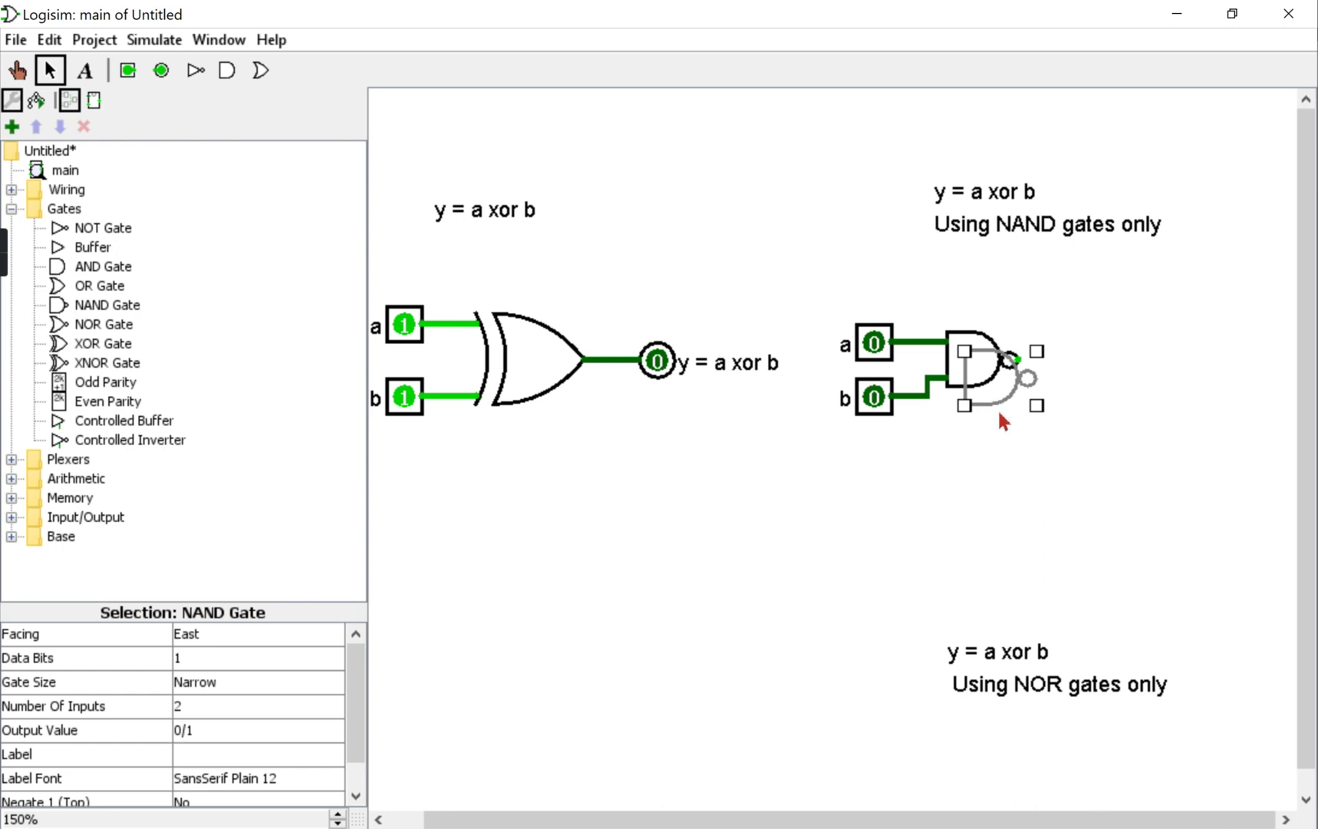
Position the copied NAND and wire it to input a and the first NAND's output
drag(998, 384, 1090, 337)
click(987, 378)
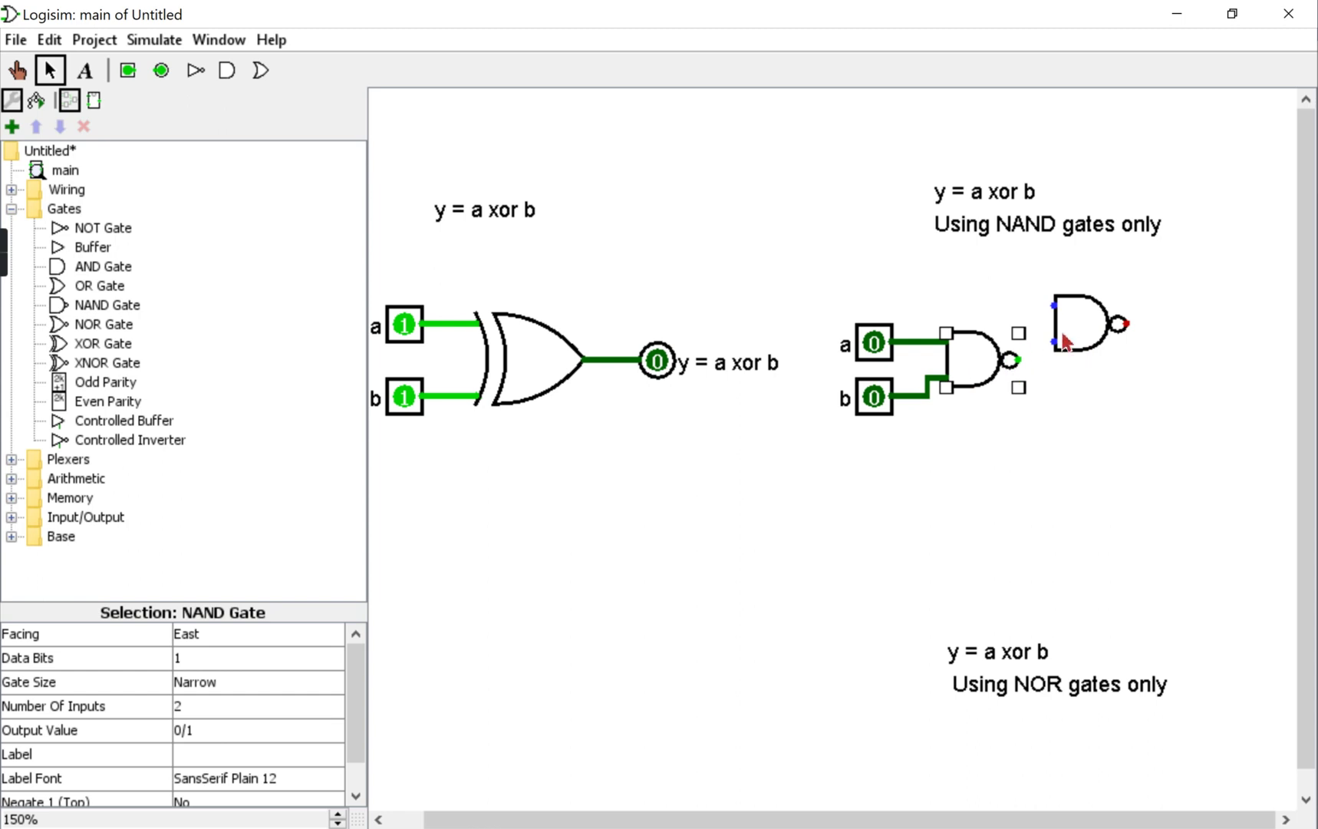
right_click(968, 380)
click(943, 423)
click(1088, 327)
right_click(1083, 318)
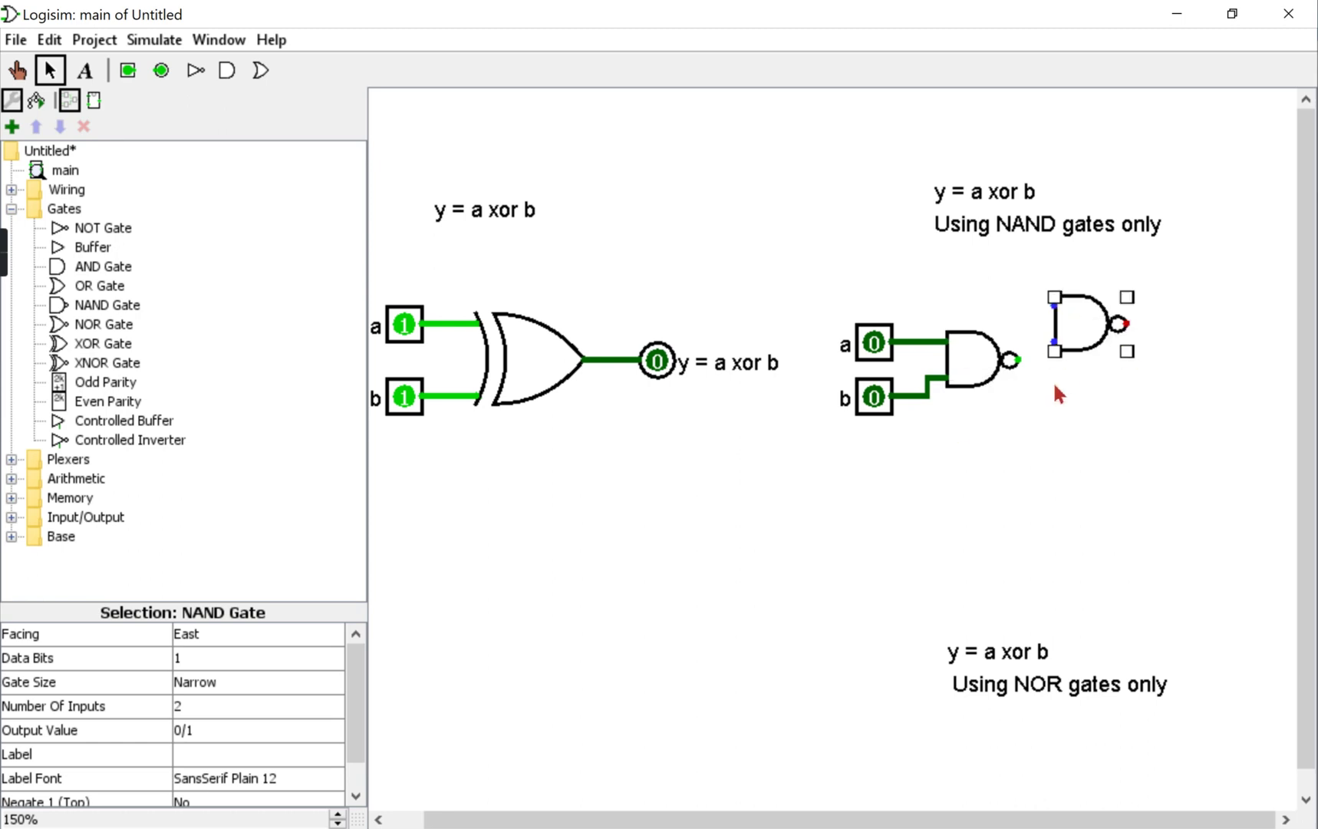
click(50, 39)
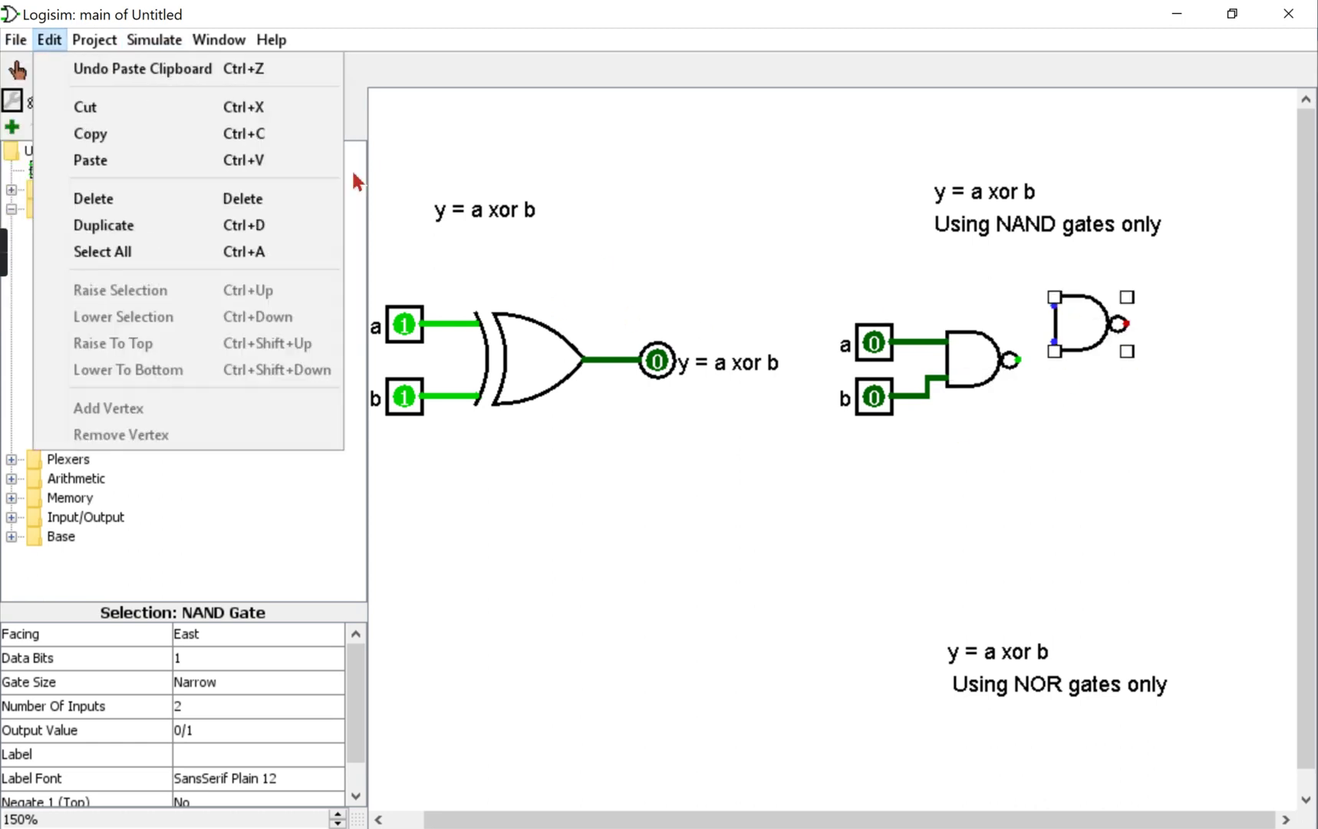
click(1075, 399)
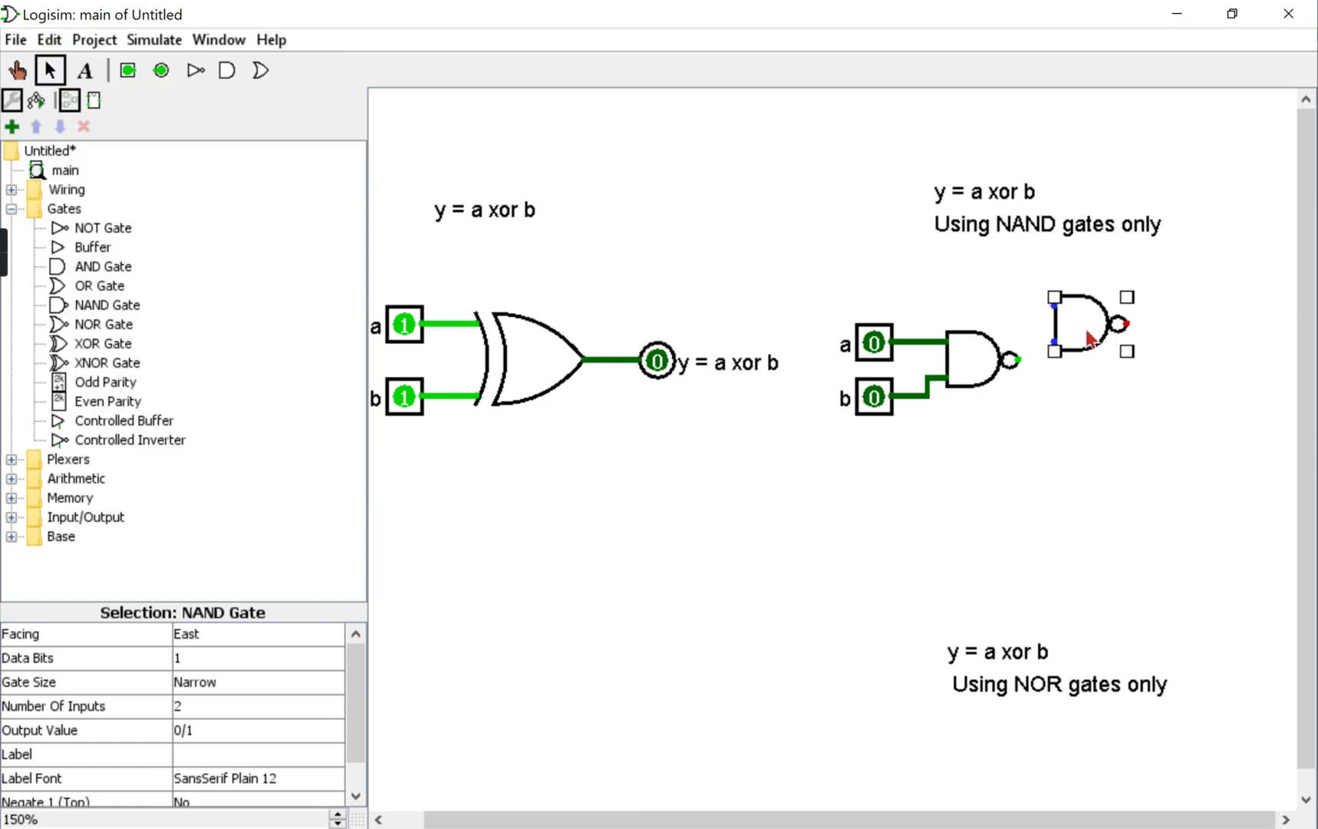
drag(1092, 326, 1018, 358)
drag(1073, 280, 927, 342)
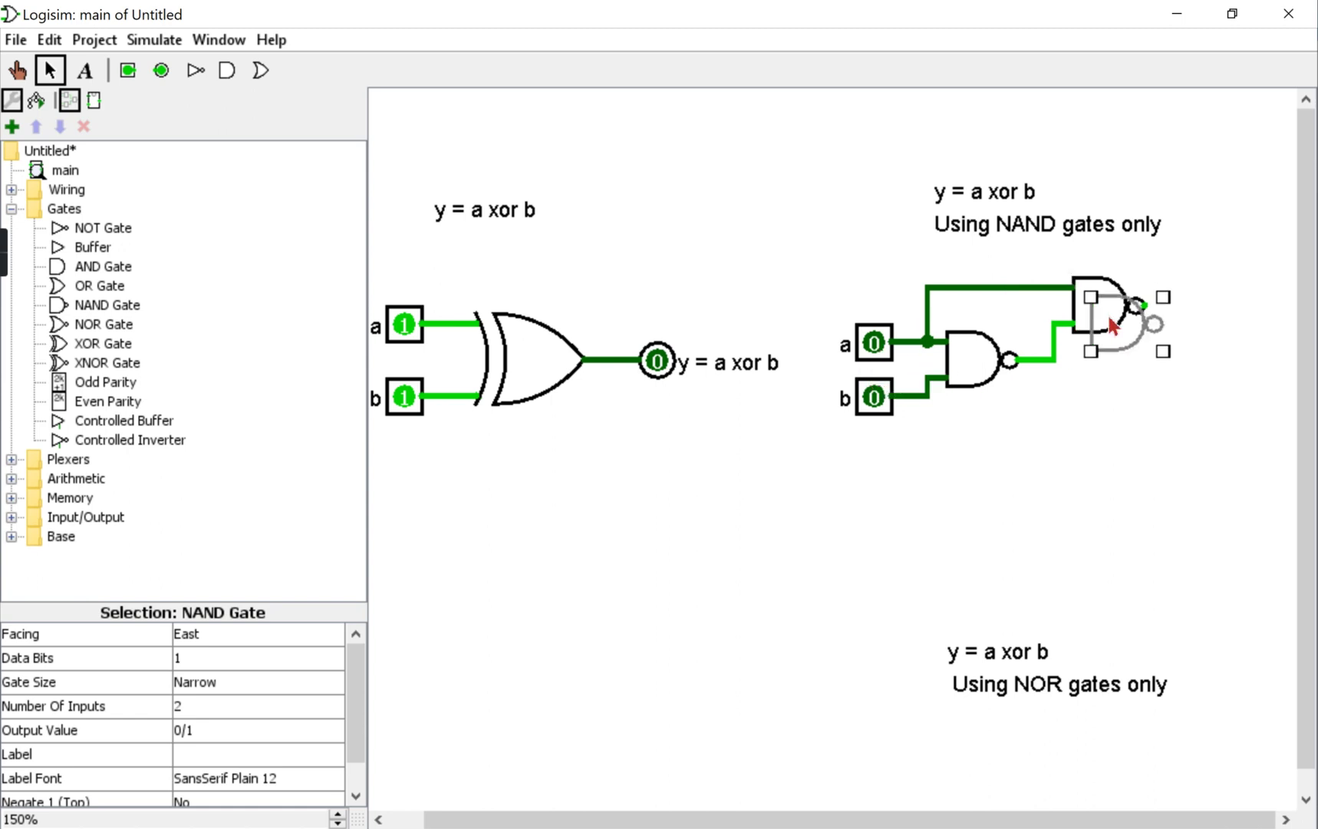
Add a third NAND wired to input b and the first NAND's output
drag(1128, 329, 1054, 360)
click(1109, 409)
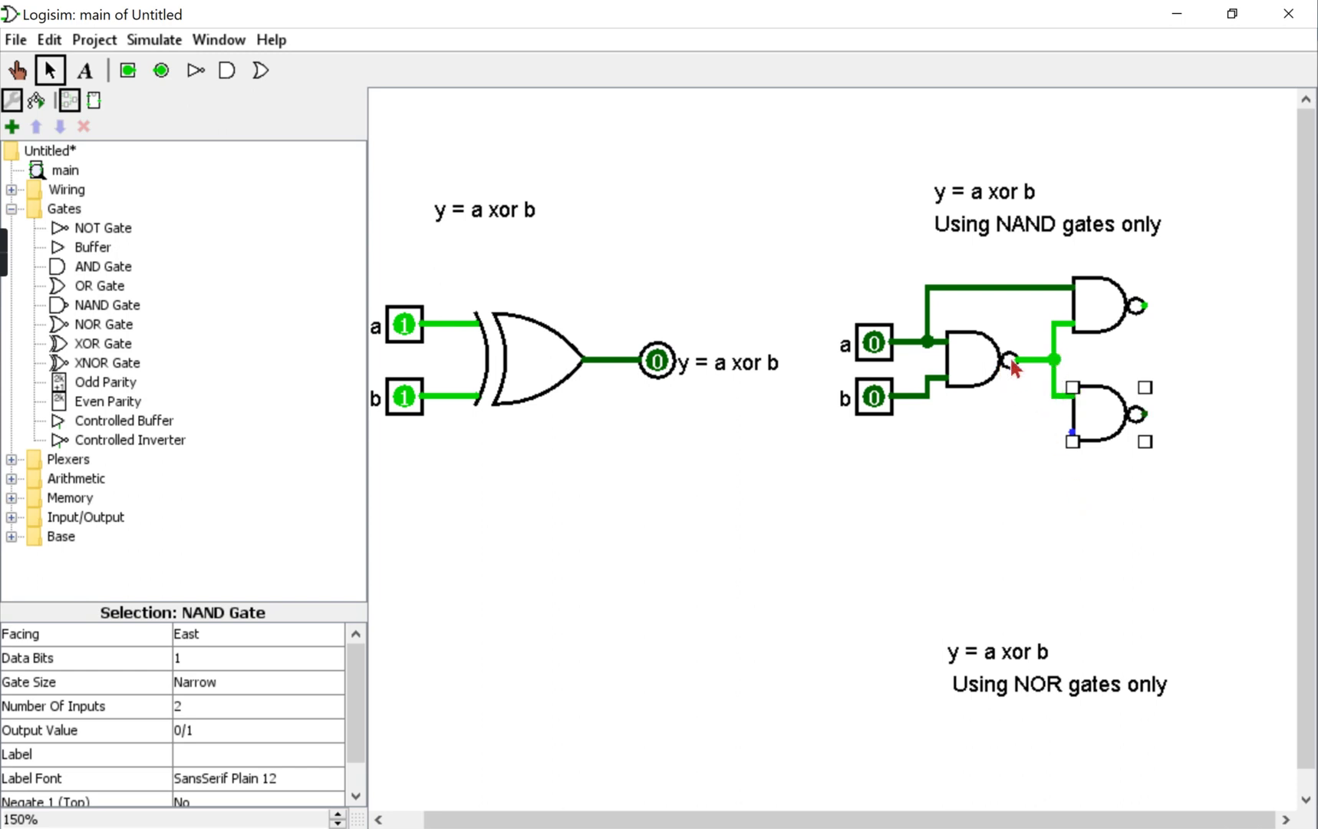
drag(1071, 433, 927, 395)
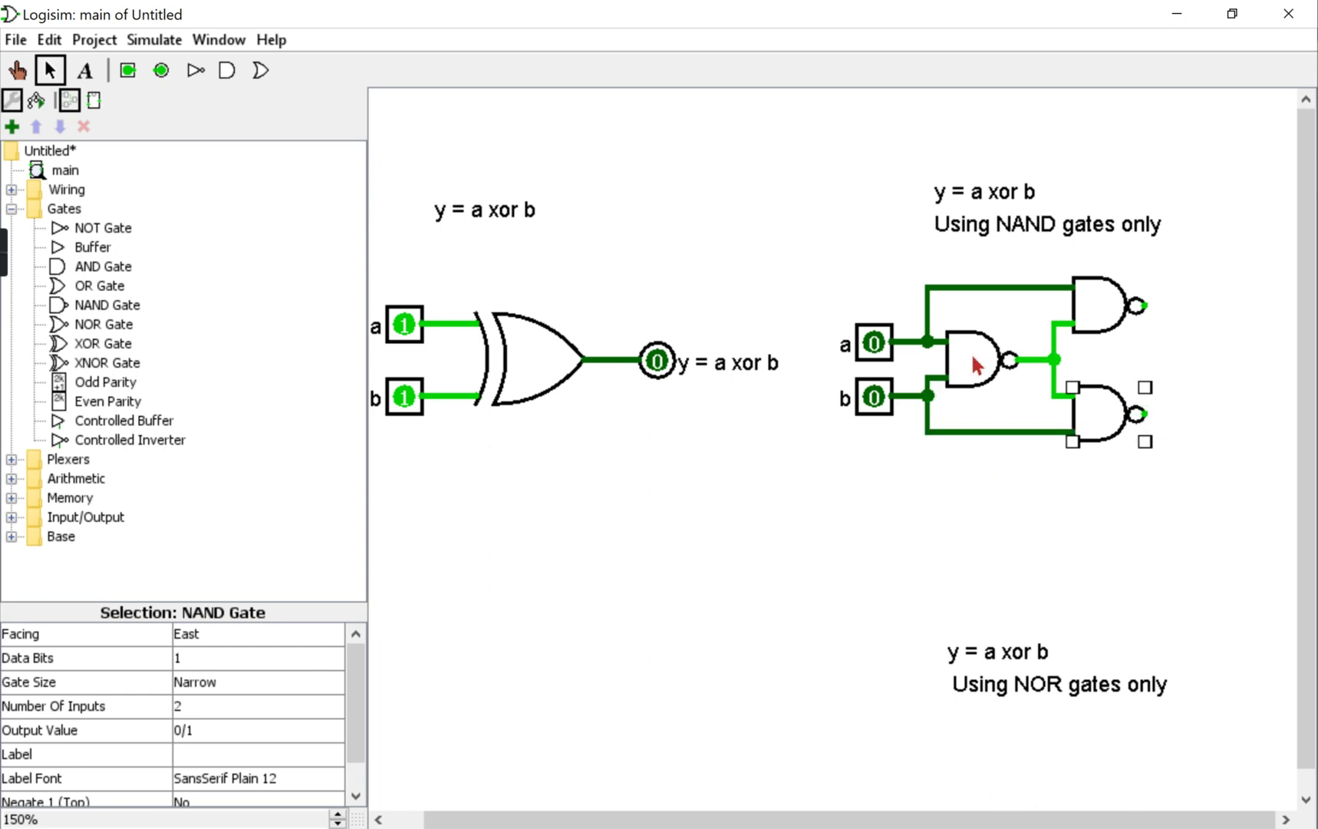
drag(971, 360, 1147, 414)
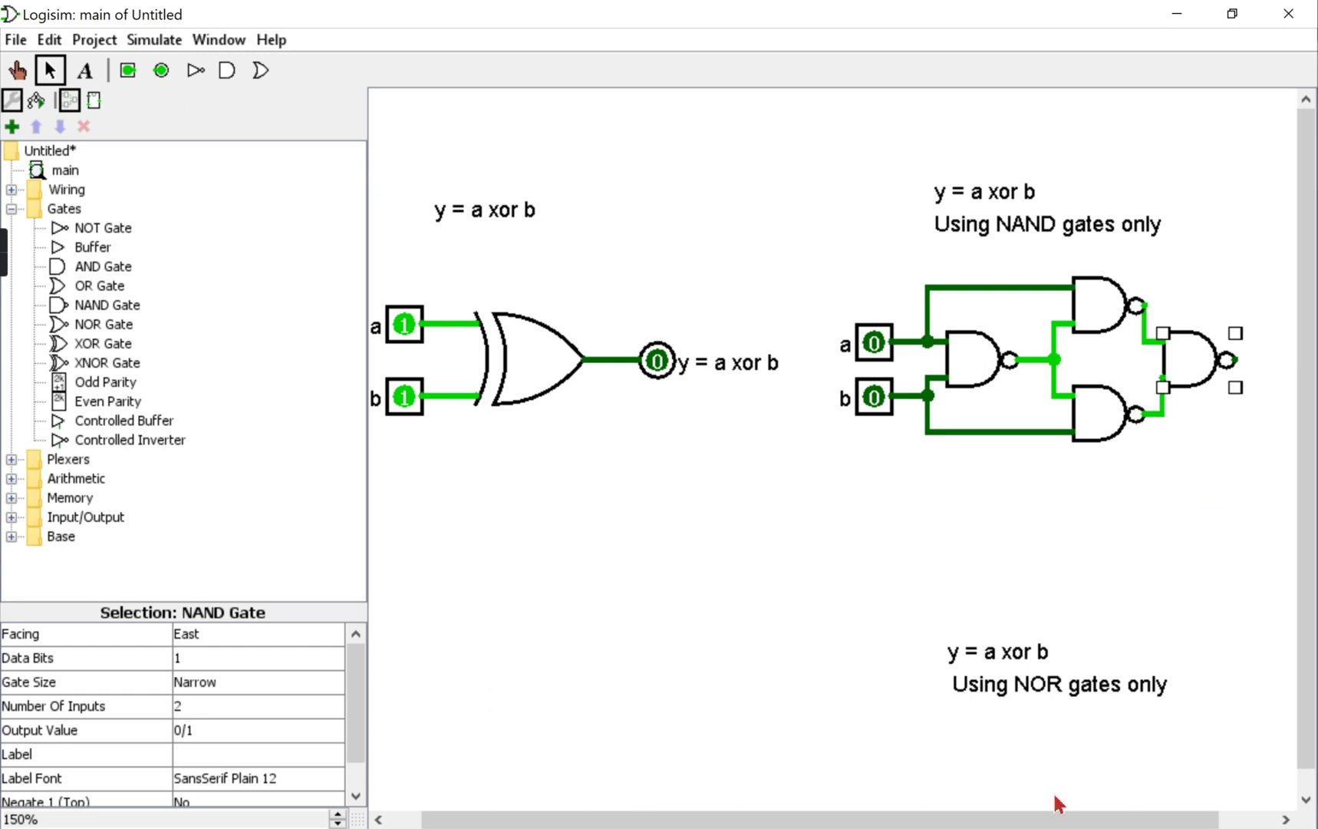
drag(1059, 819, 1134, 820)
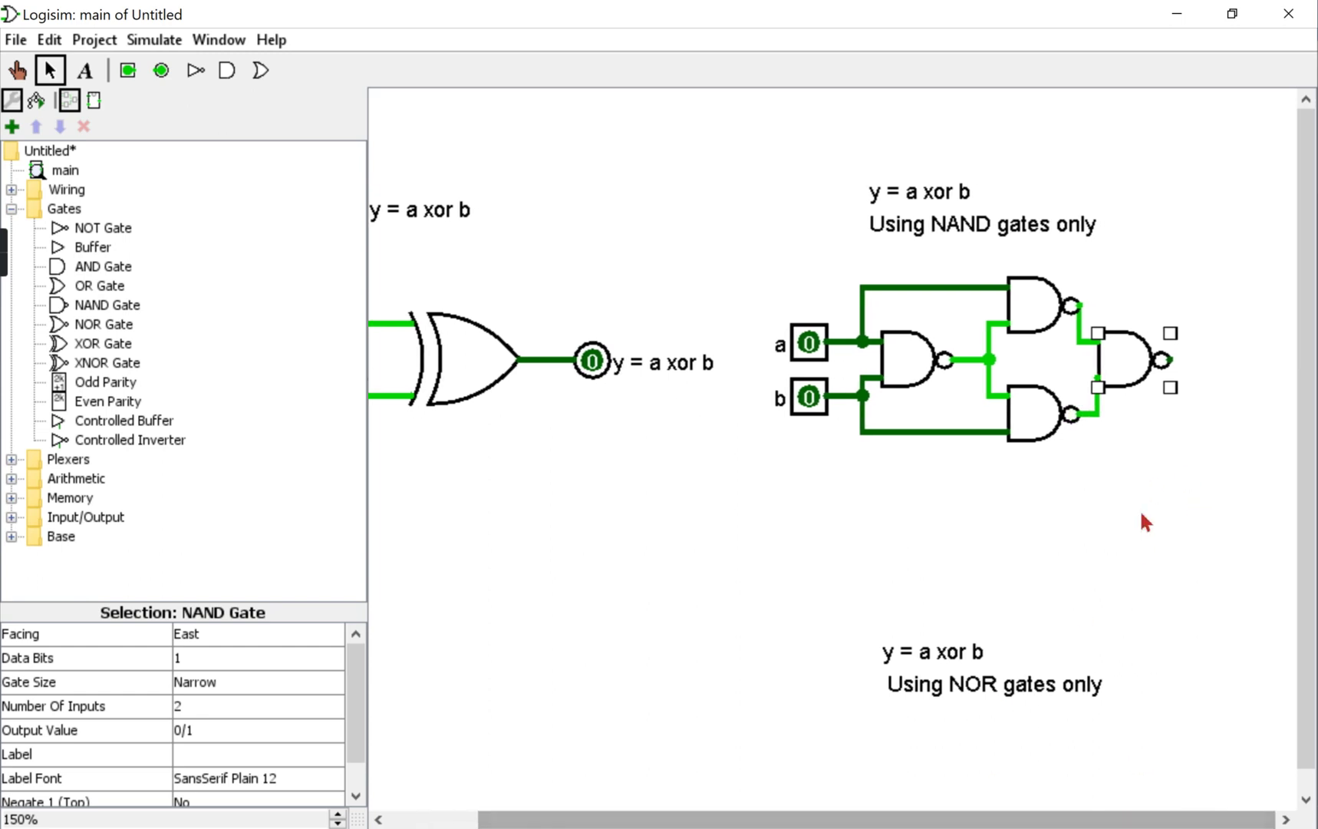
click(161, 70)
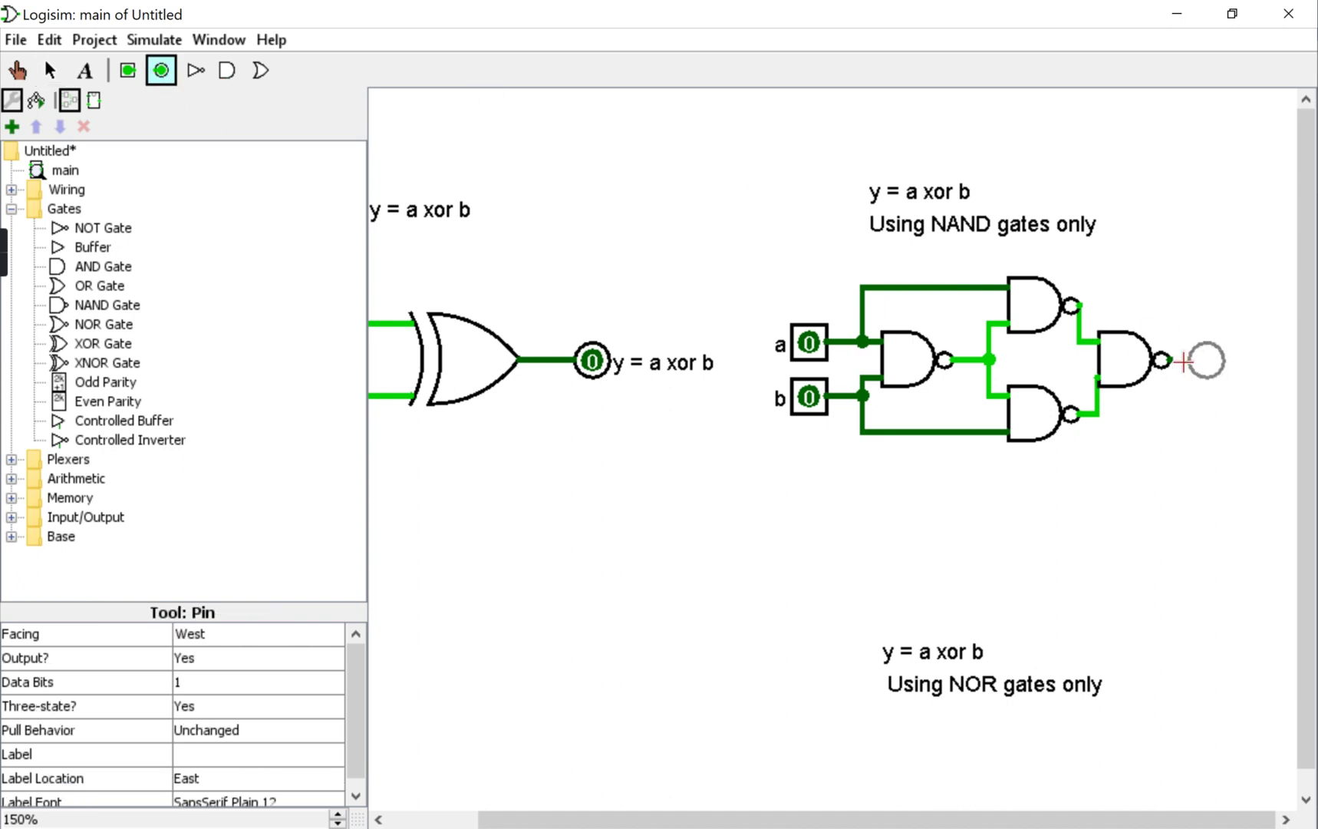
Add an output pin labelled 'a xor b' after the final NAND, then zoom to 133%
click(1196, 359)
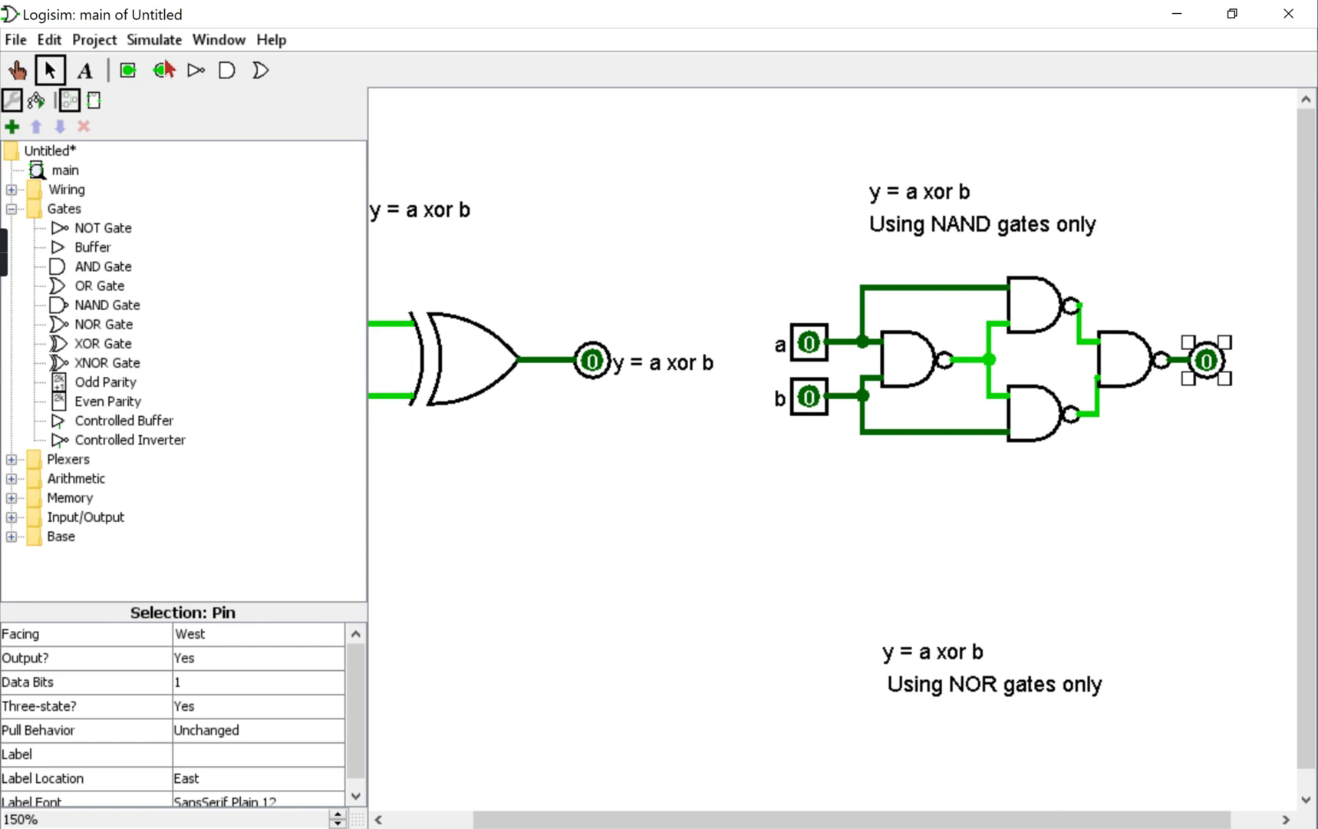
click(191, 752)
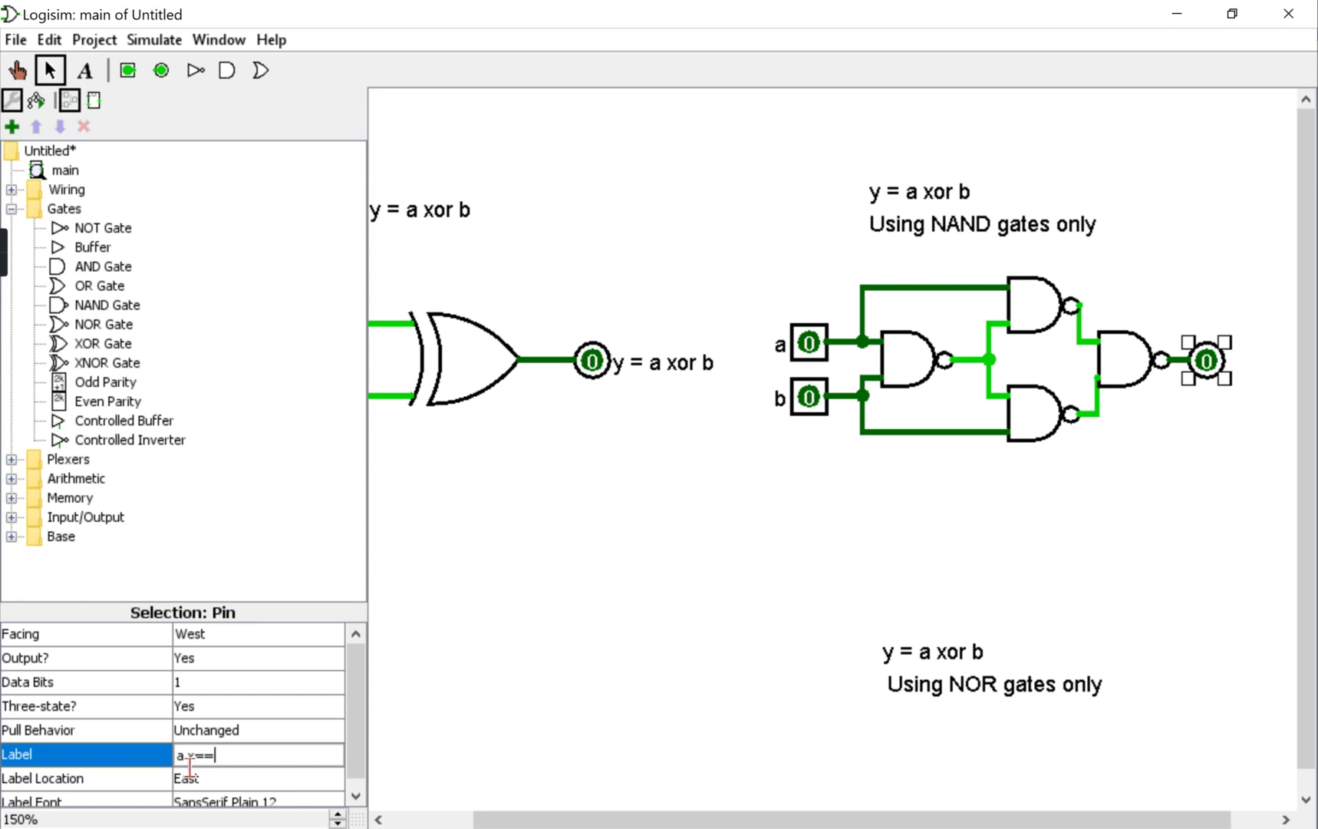
key(Return)
click(245, 762)
key(BackSpace)
key(BackSpace)
key(BackSpace)
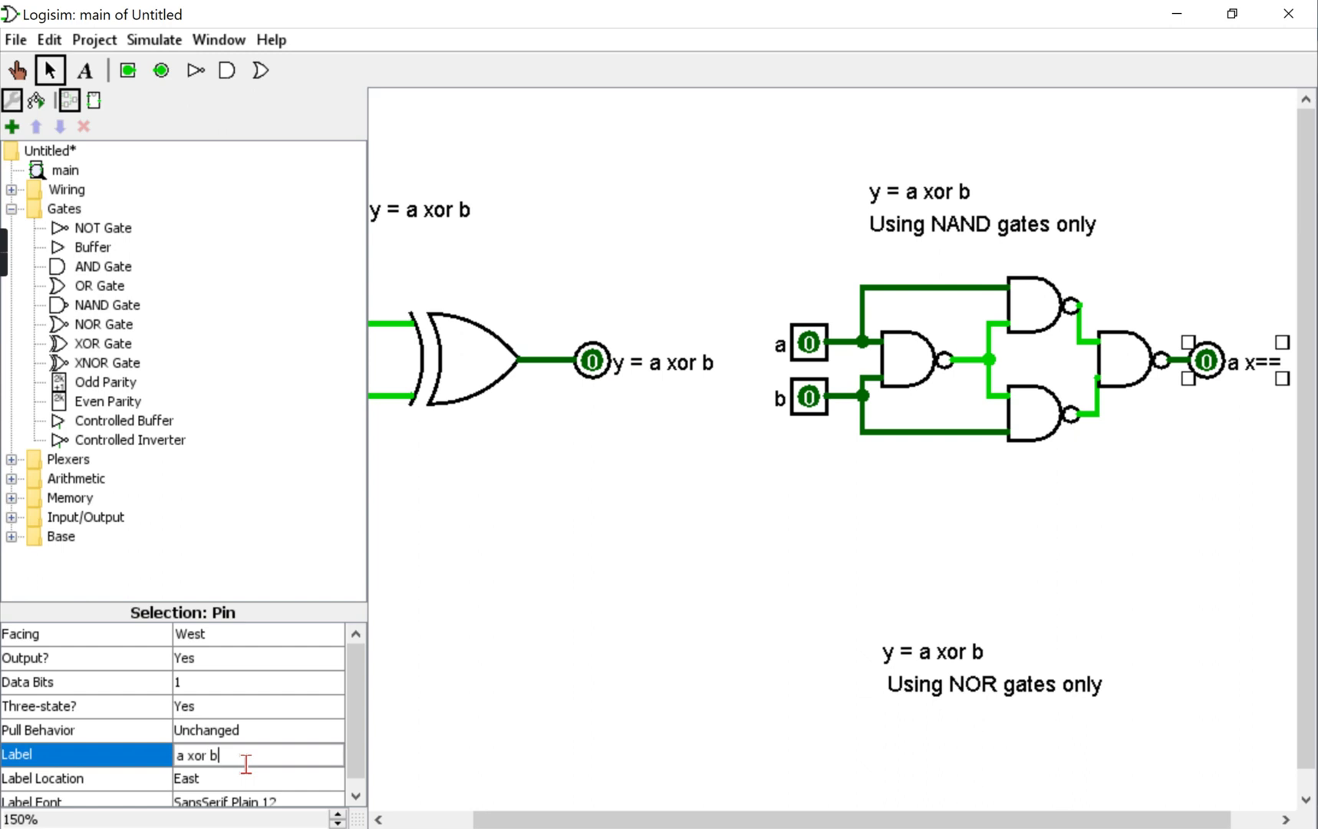
click(330, 773)
click(612, 626)
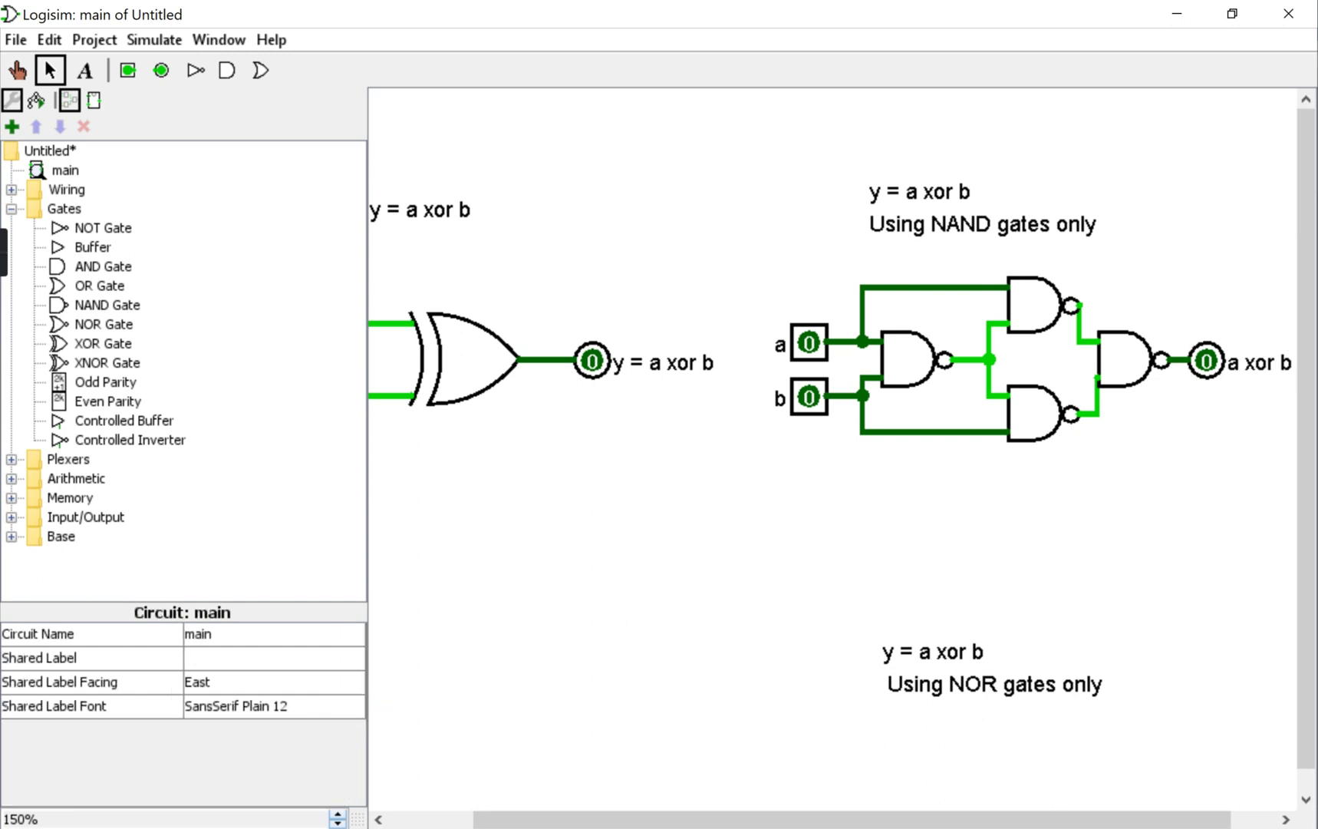
click(338, 823)
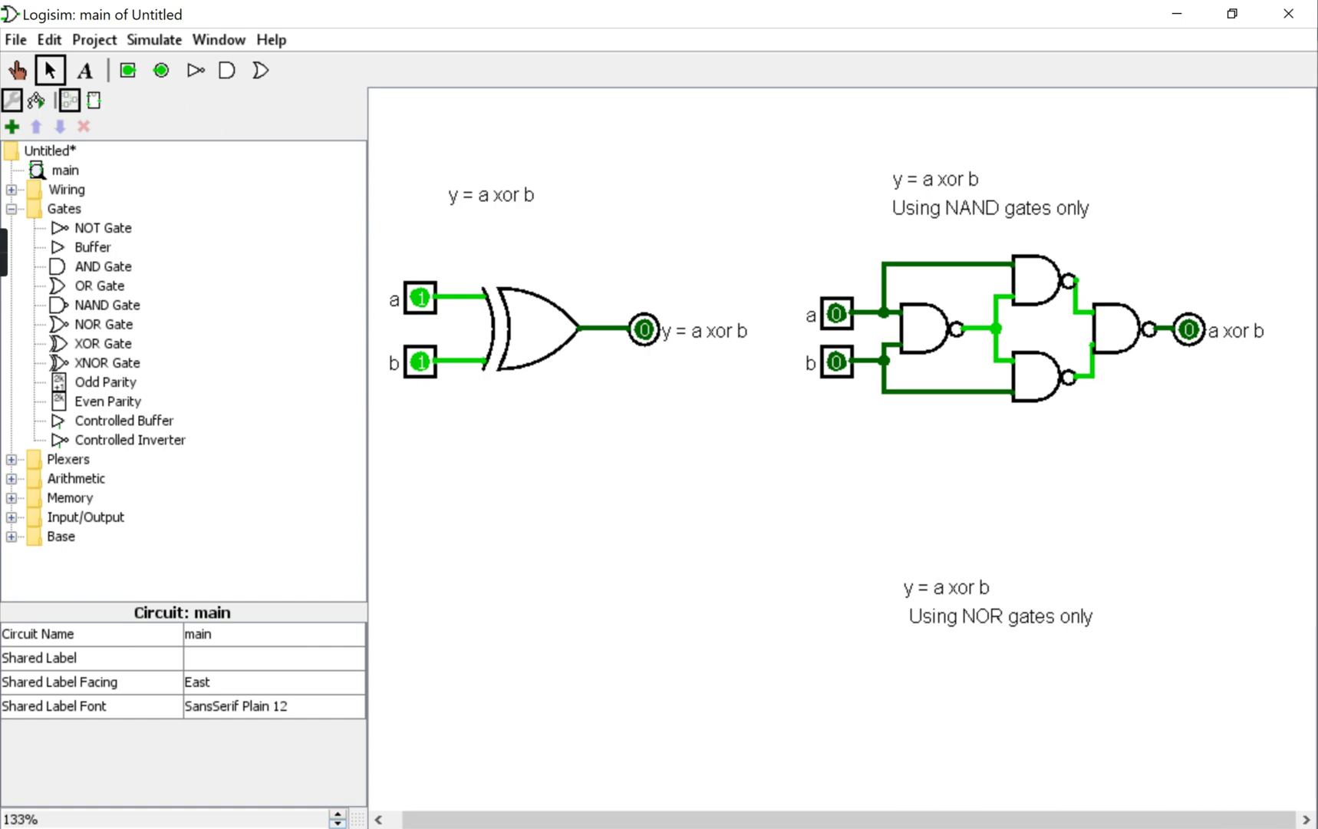
key(alt+Tab)
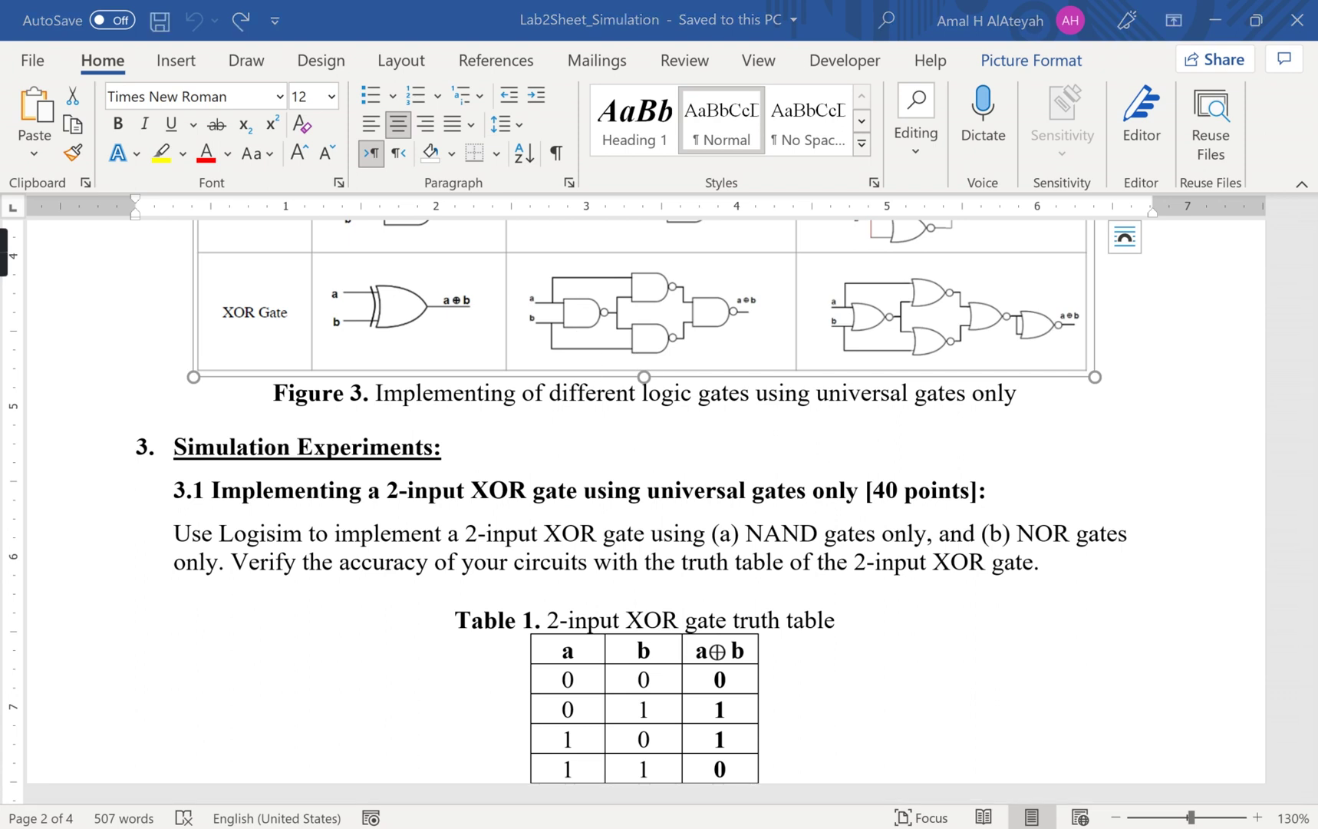
Read section 3.1 and Table 1 in Word, then return to Logisim
key(alt+Tab)
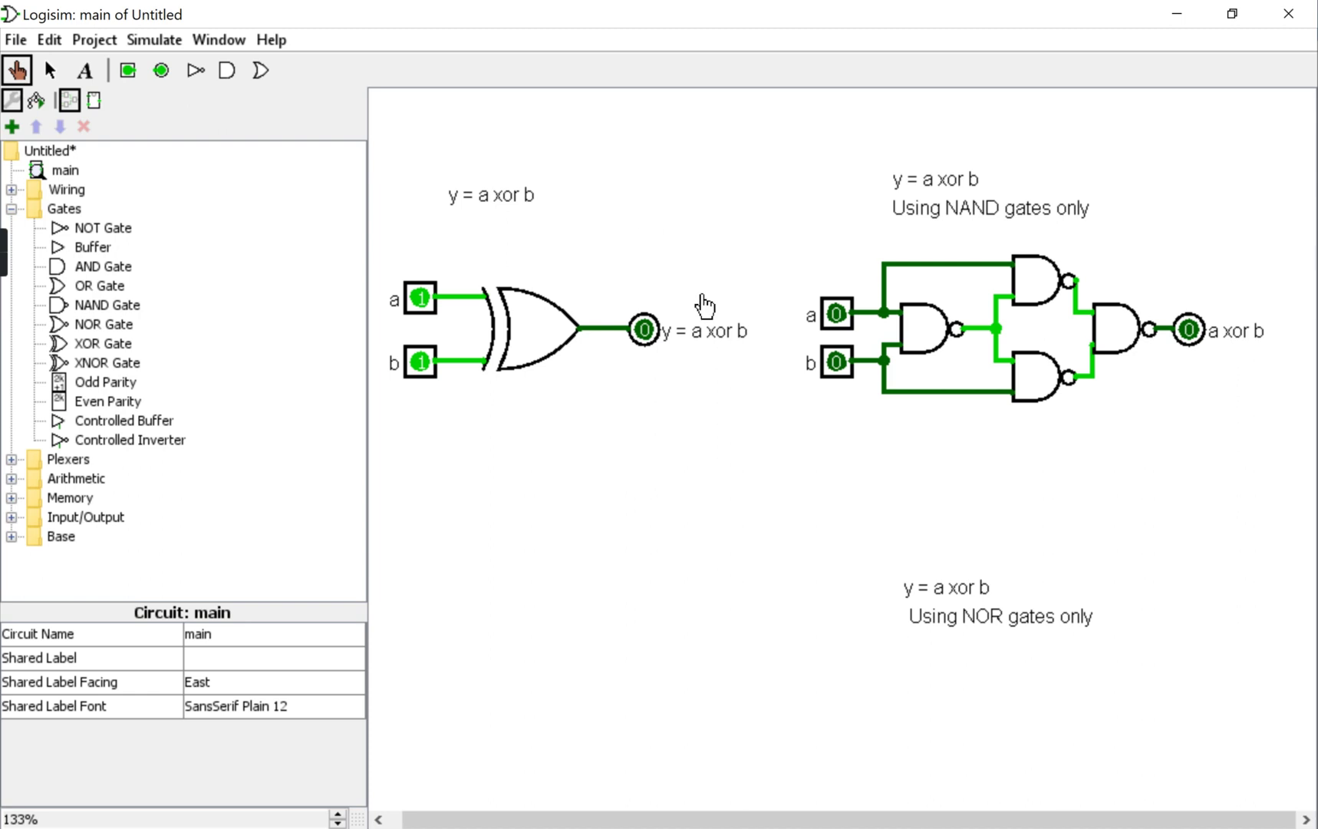
Try a=1 with b=0 and b=1 on the NAND circuit, then reset both circuits to 00
click(835, 315)
click(838, 363)
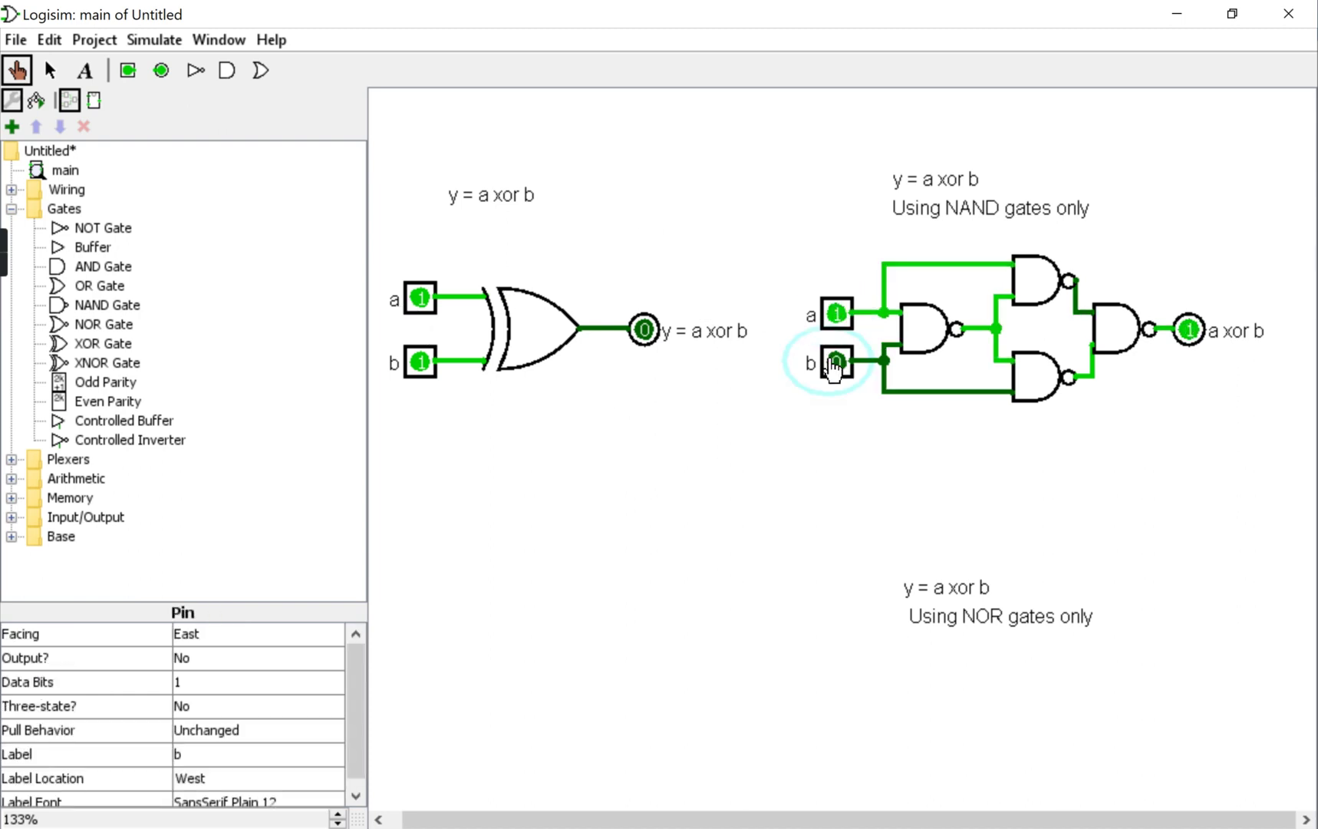
click(836, 362)
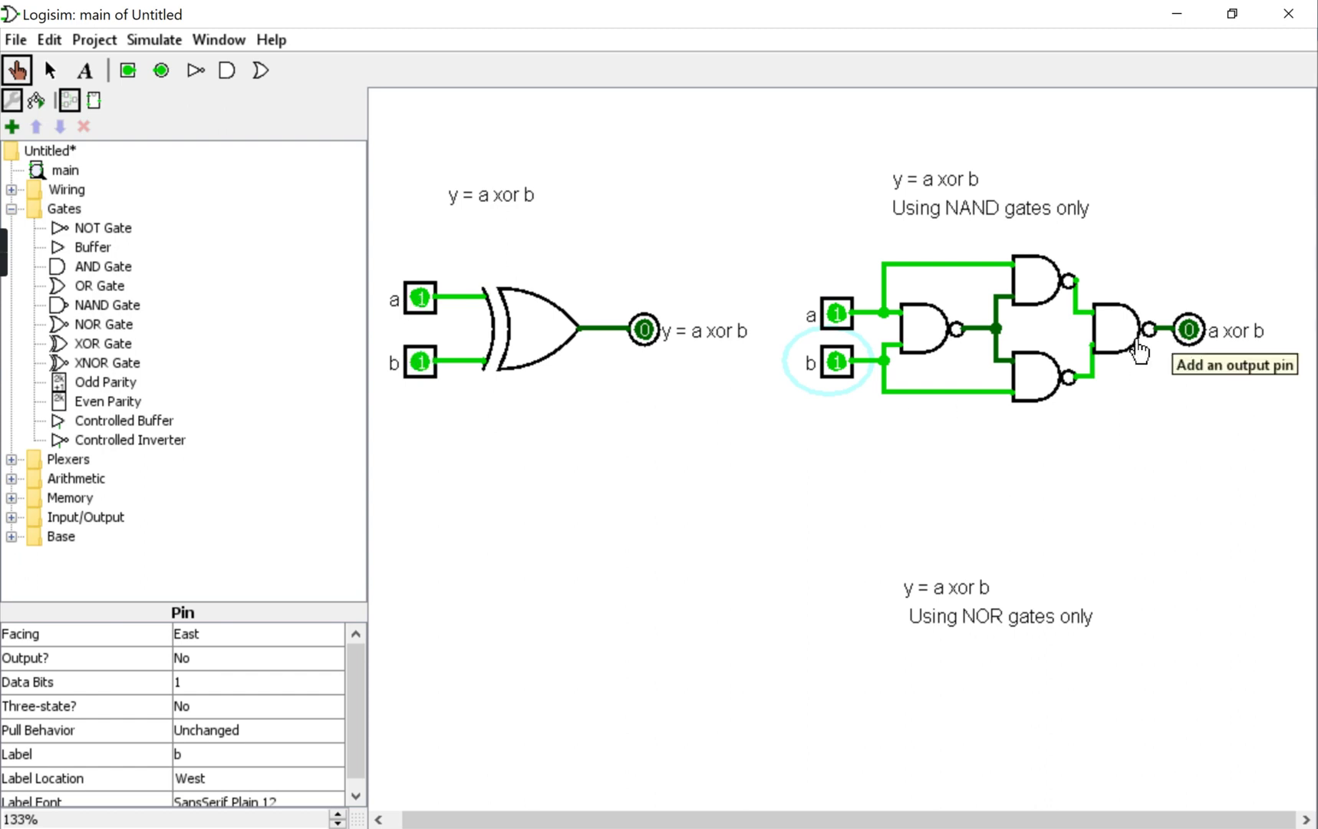
click(837, 316)
click(838, 362)
click(420, 299)
click(419, 364)
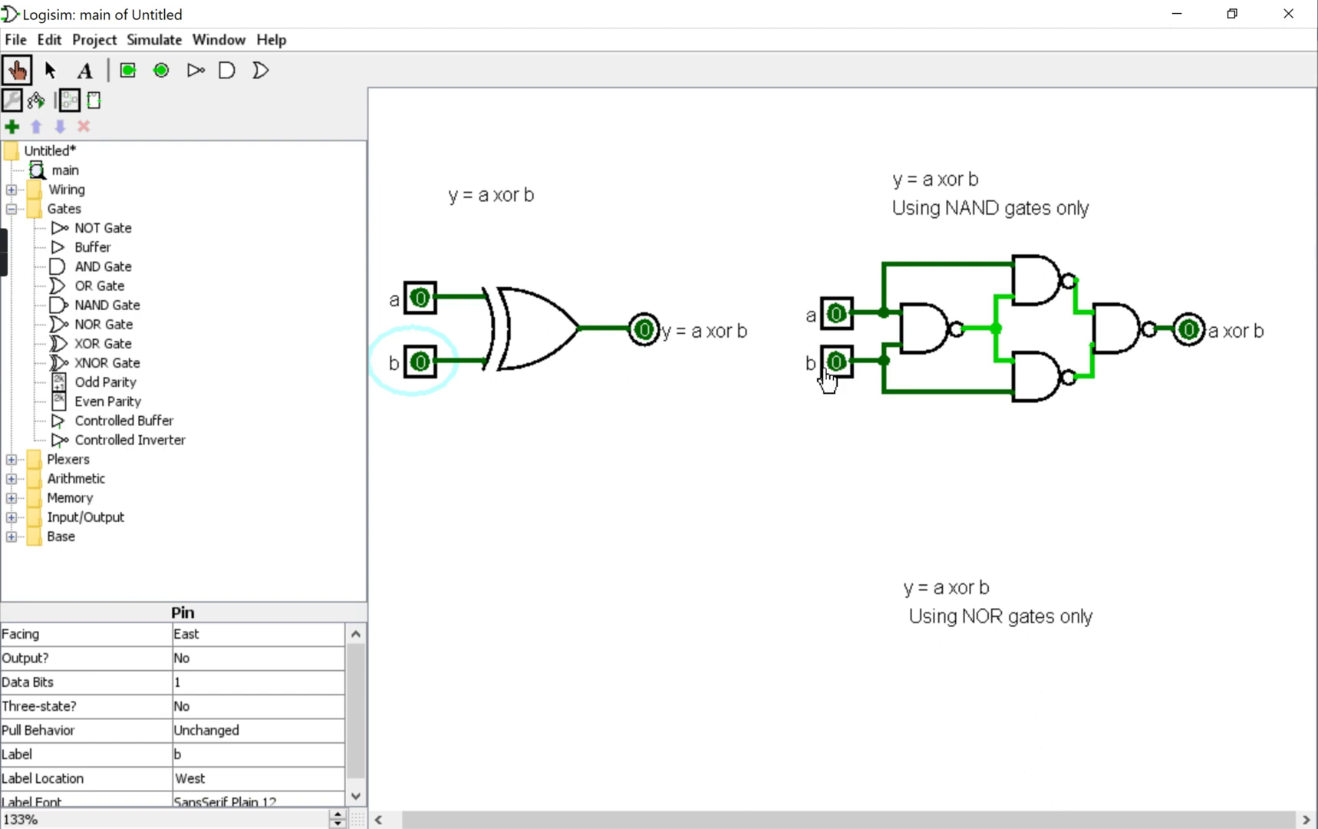
Set both circuits to a=1, then to a=0, b=1, matching outputs of 1
click(838, 315)
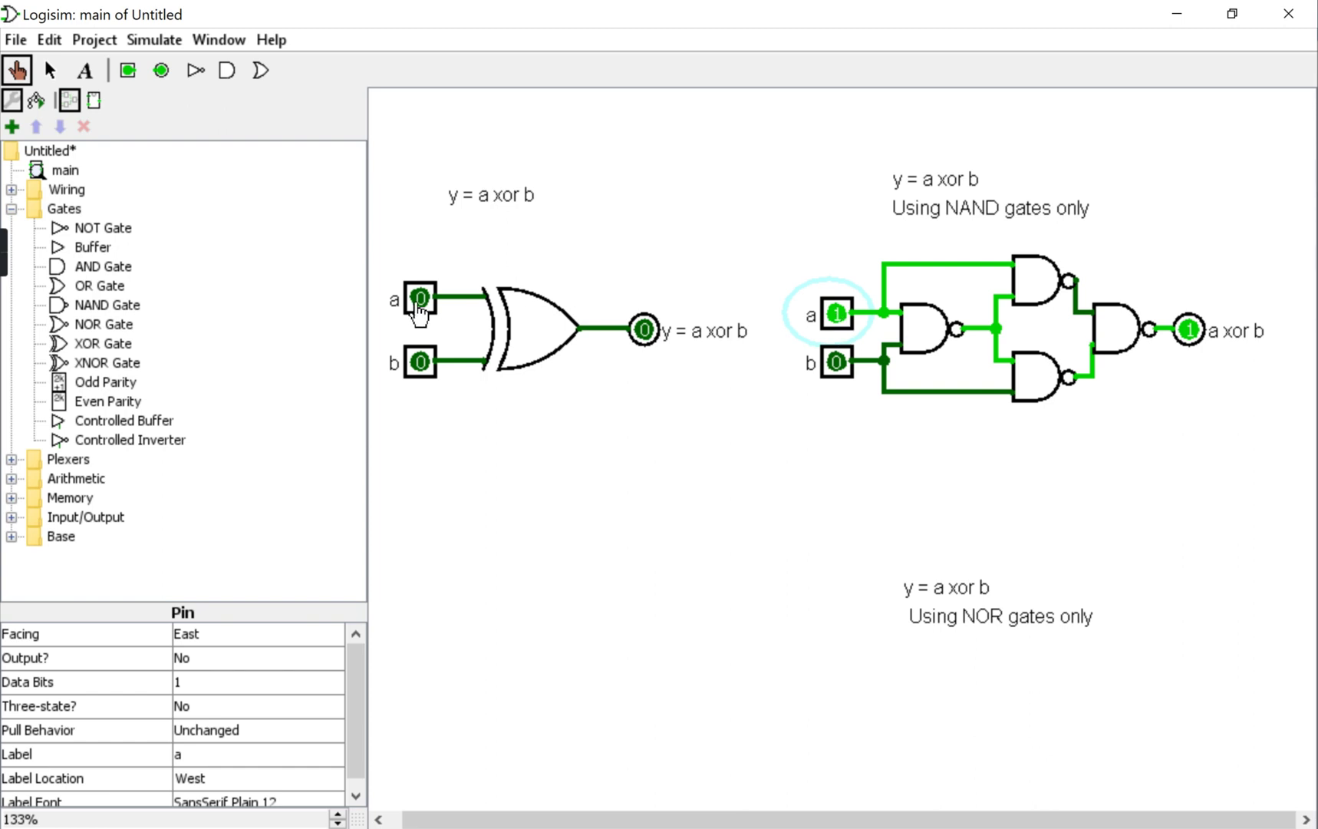
click(420, 299)
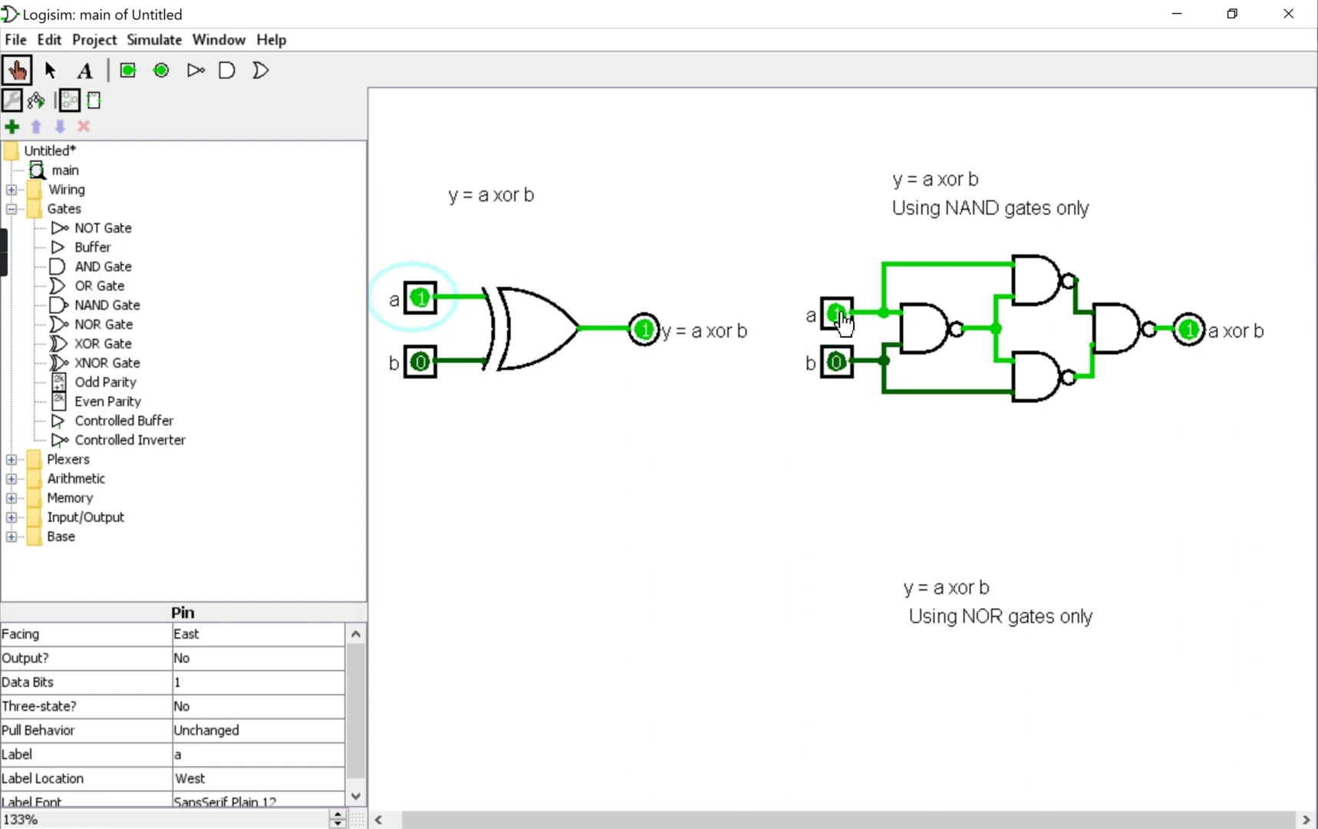
click(837, 314)
click(837, 362)
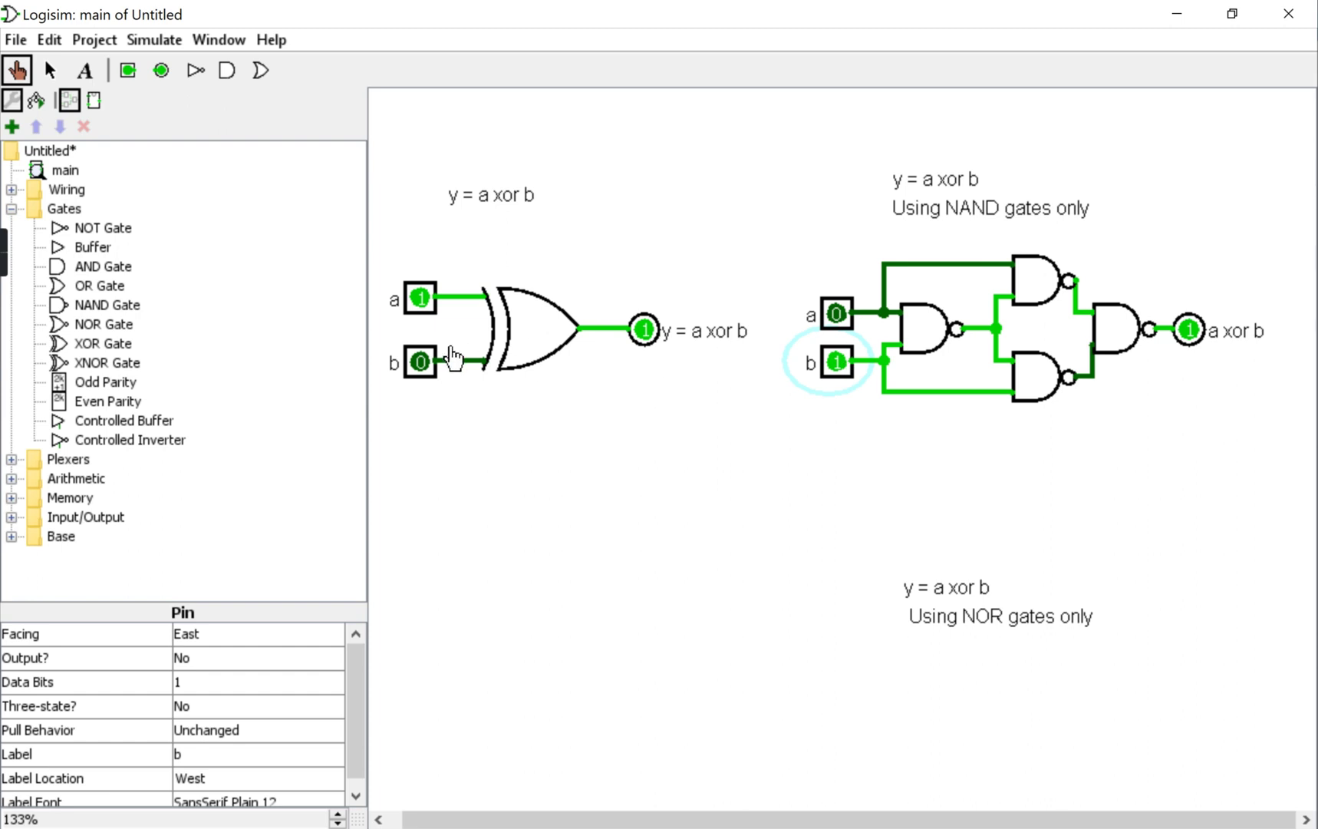
click(422, 363)
click(420, 299)
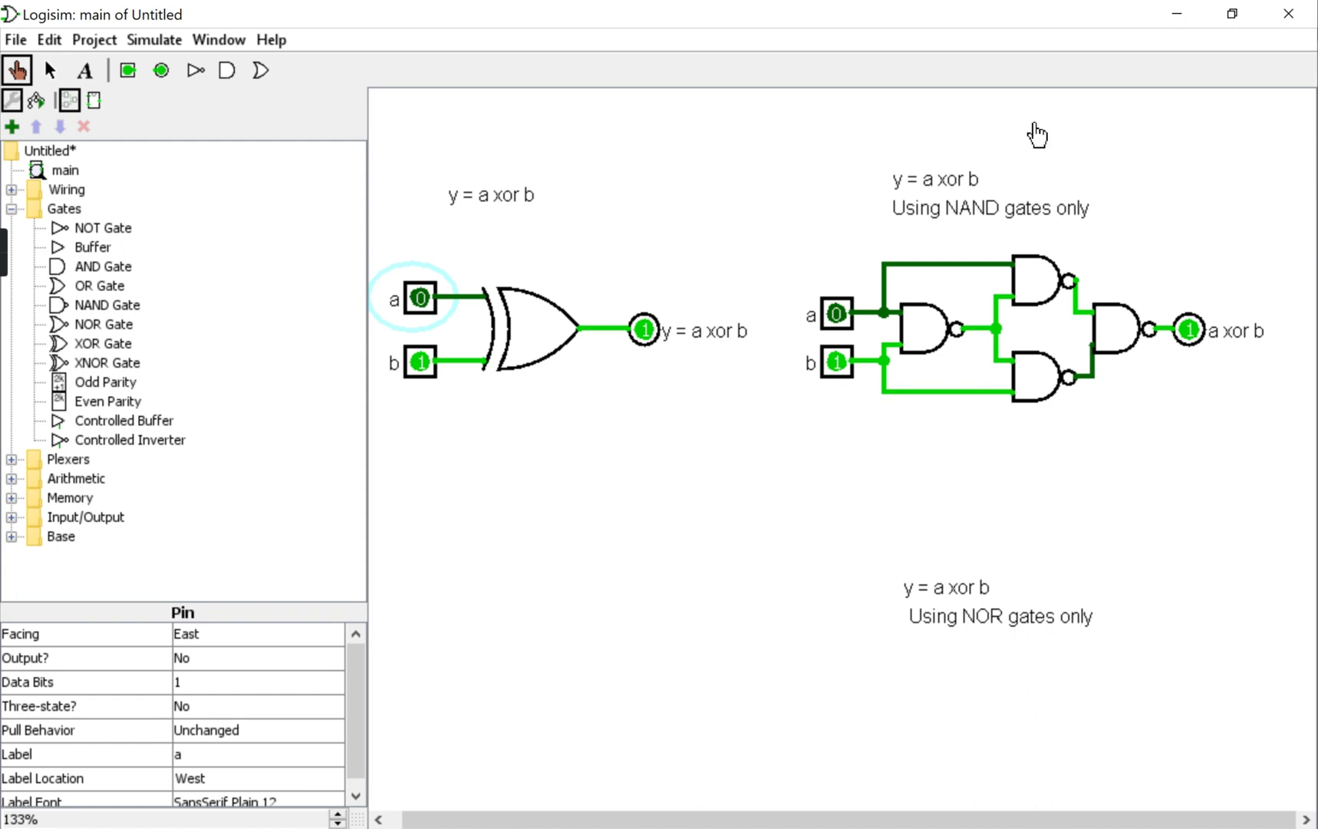
Check the a and b columns of Table 1 in Word, then bring Logisim back
key(alt+Tab)
scroll(582, 623, down, 4)
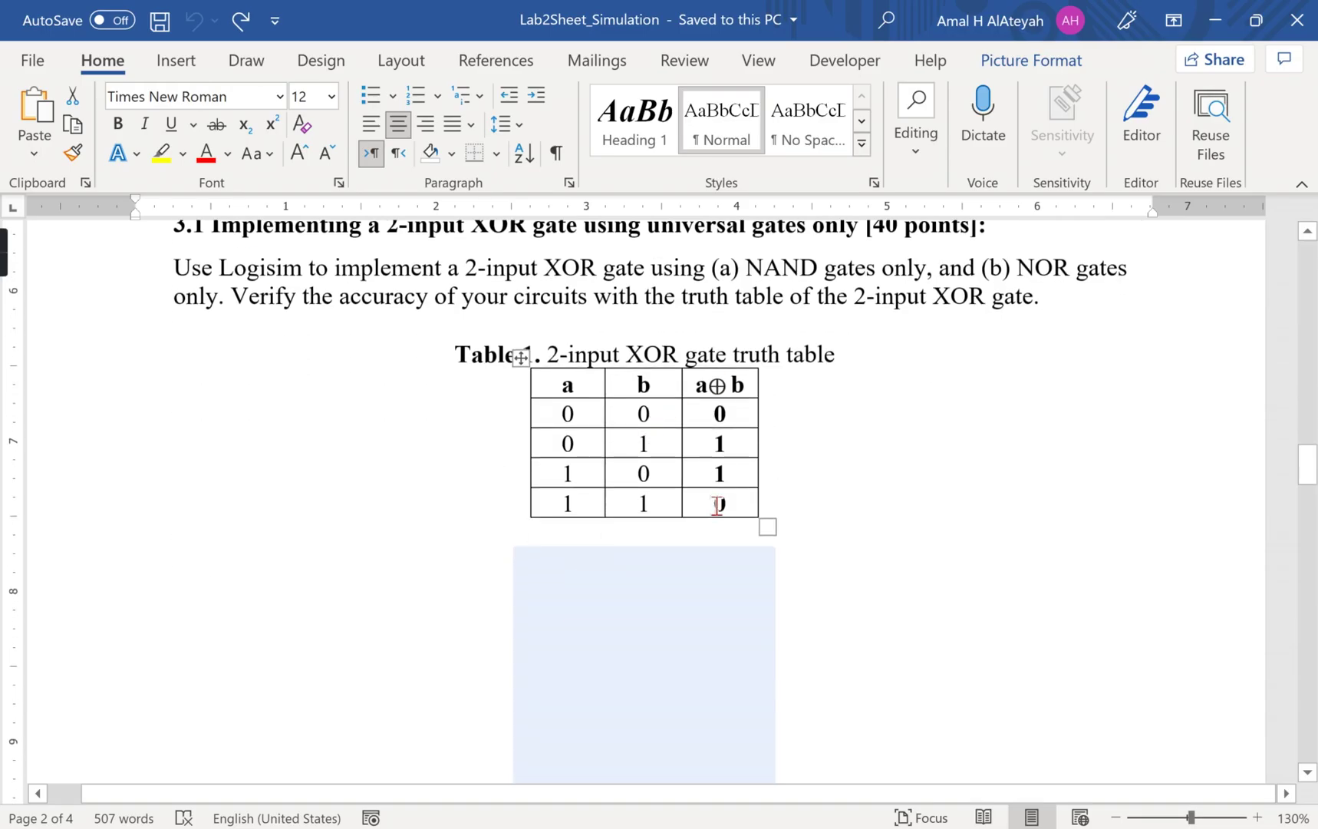
drag(642, 415, 580, 503)
click(751, 508)
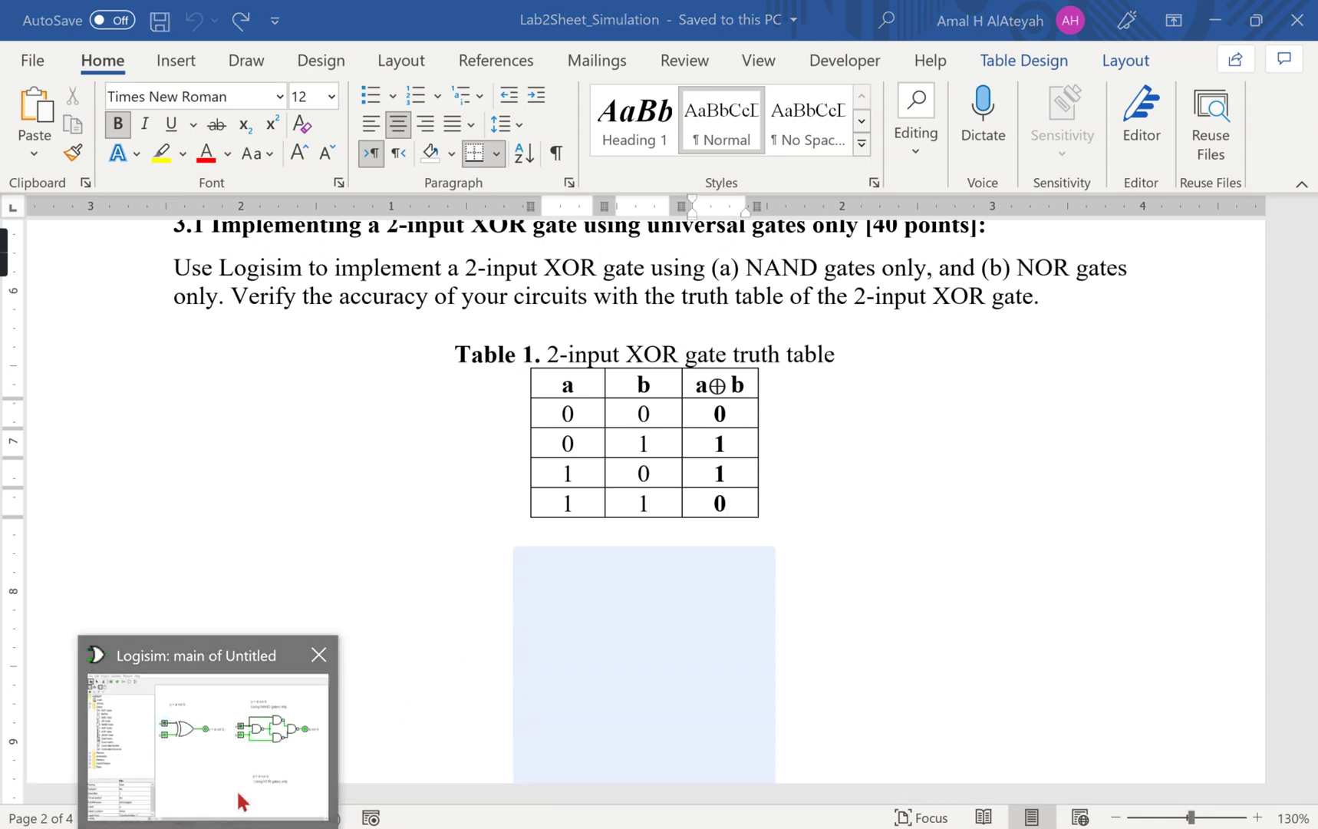
click(241, 797)
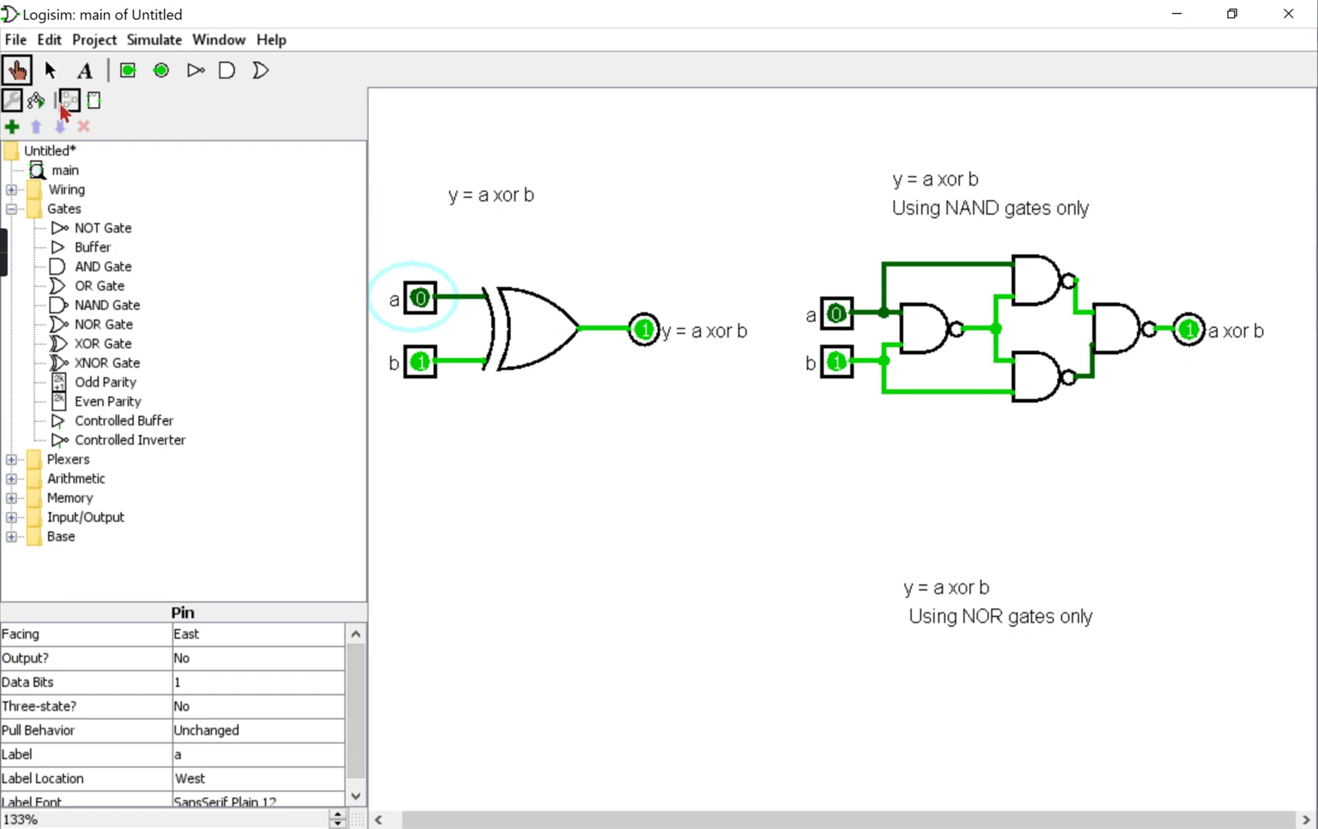
click(47, 69)
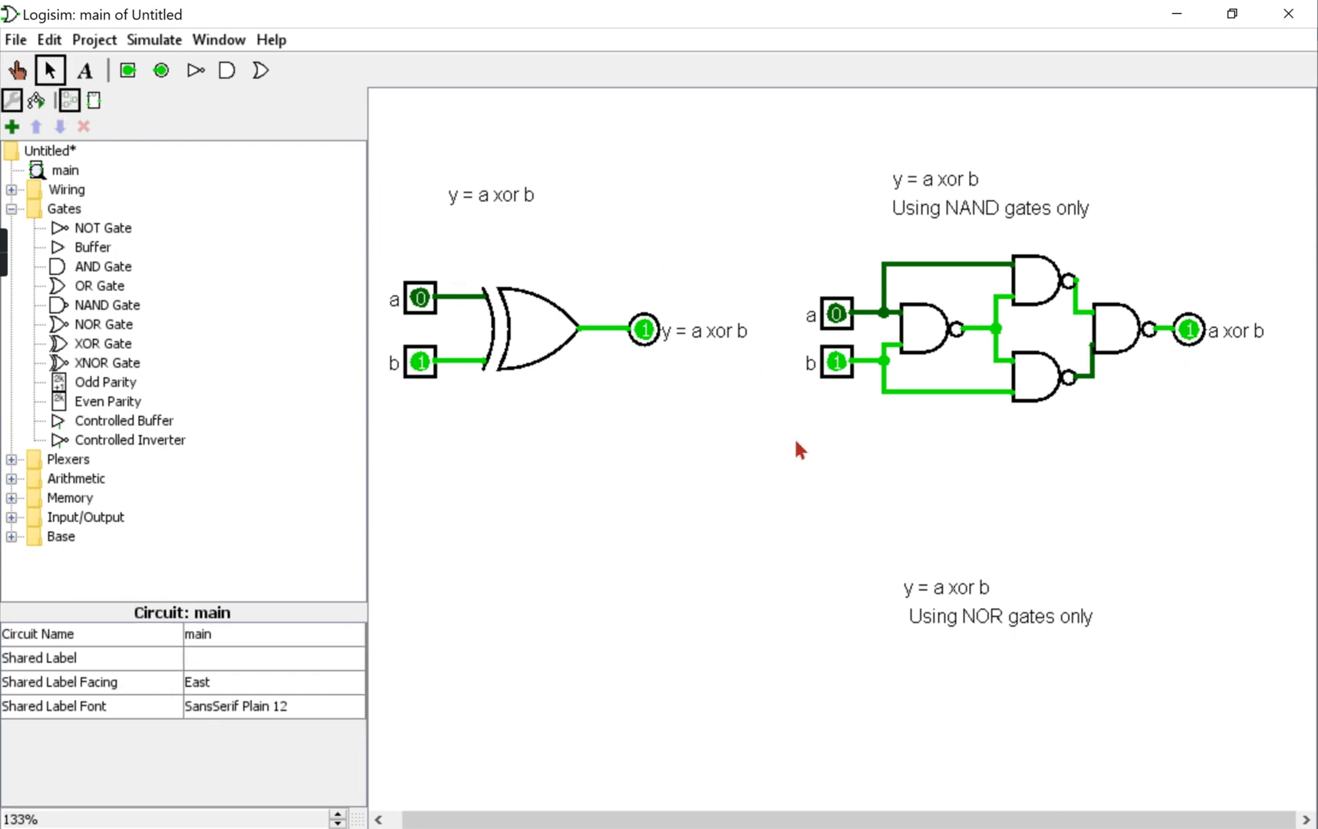
drag(794, 437, 1295, 244)
click(1265, 416)
click(936, 332)
click(1041, 274)
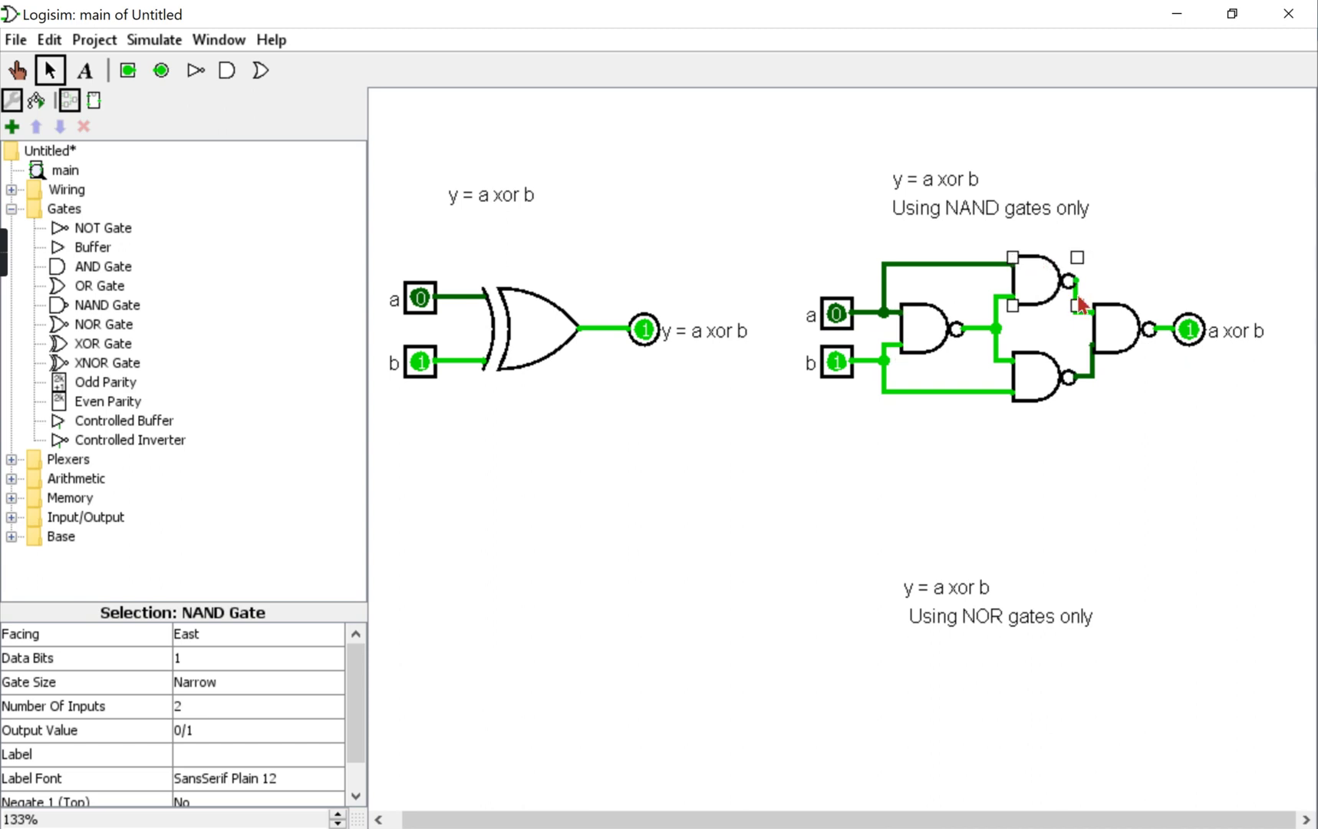
click(1110, 324)
click(1060, 363)
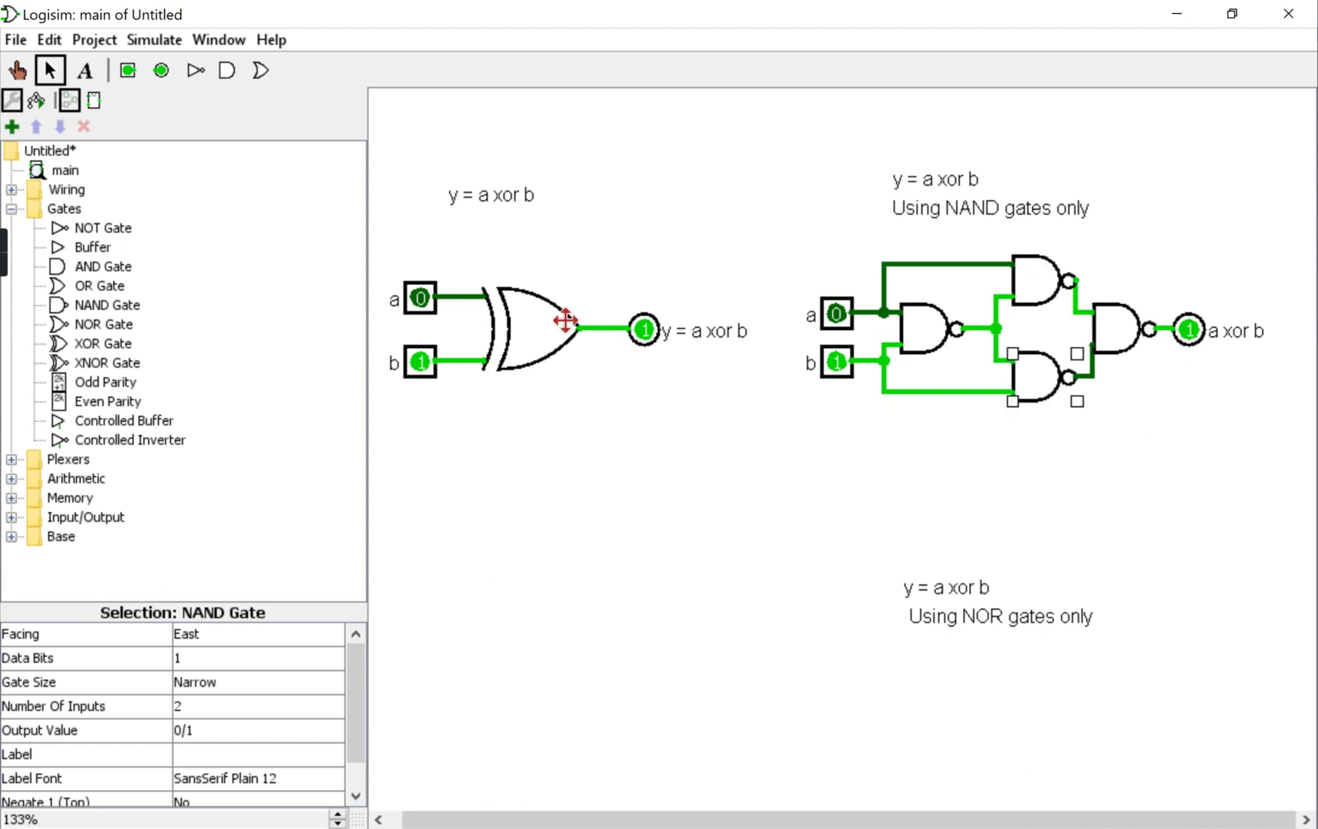
click(565, 328)
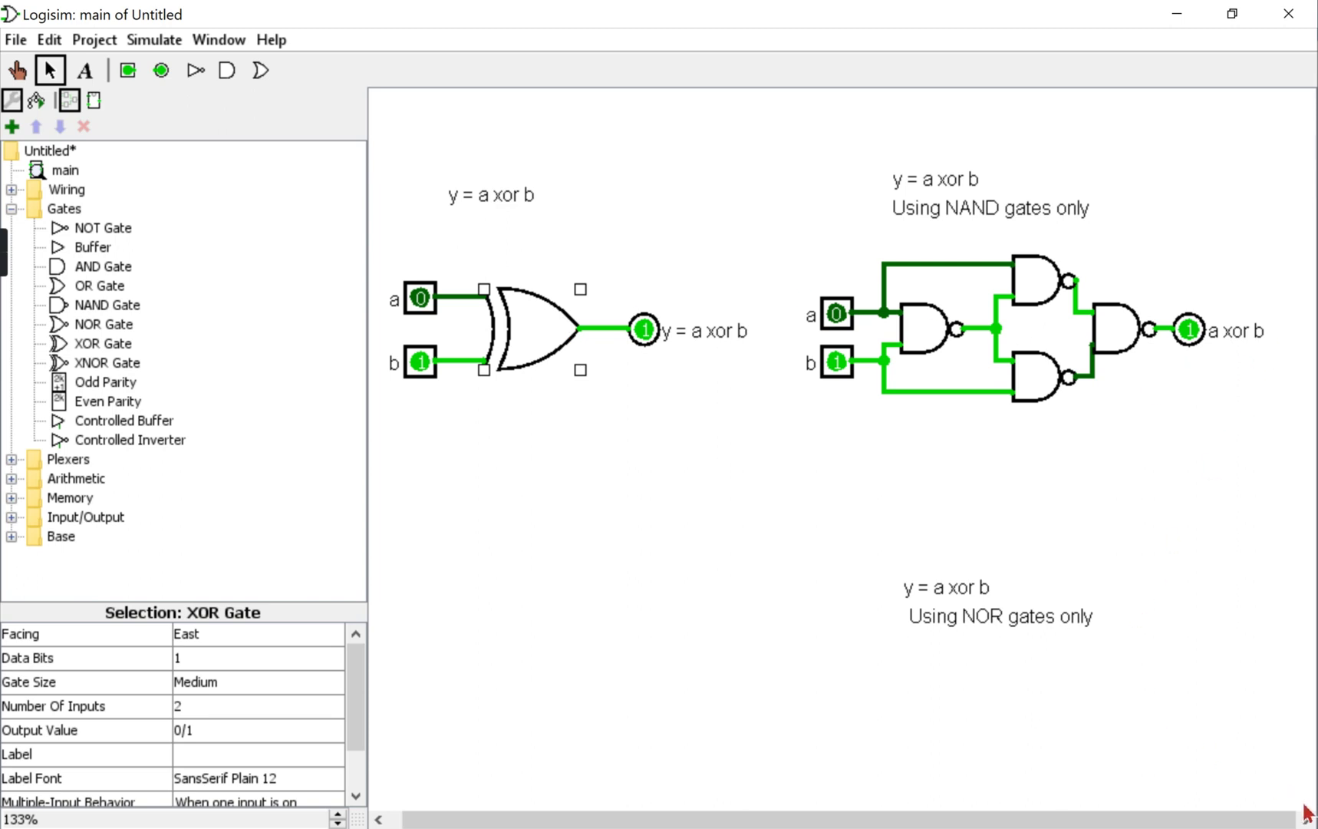
Move both lines of the NOR-only caption up and to the left
drag(1206, 715, 863, 561)
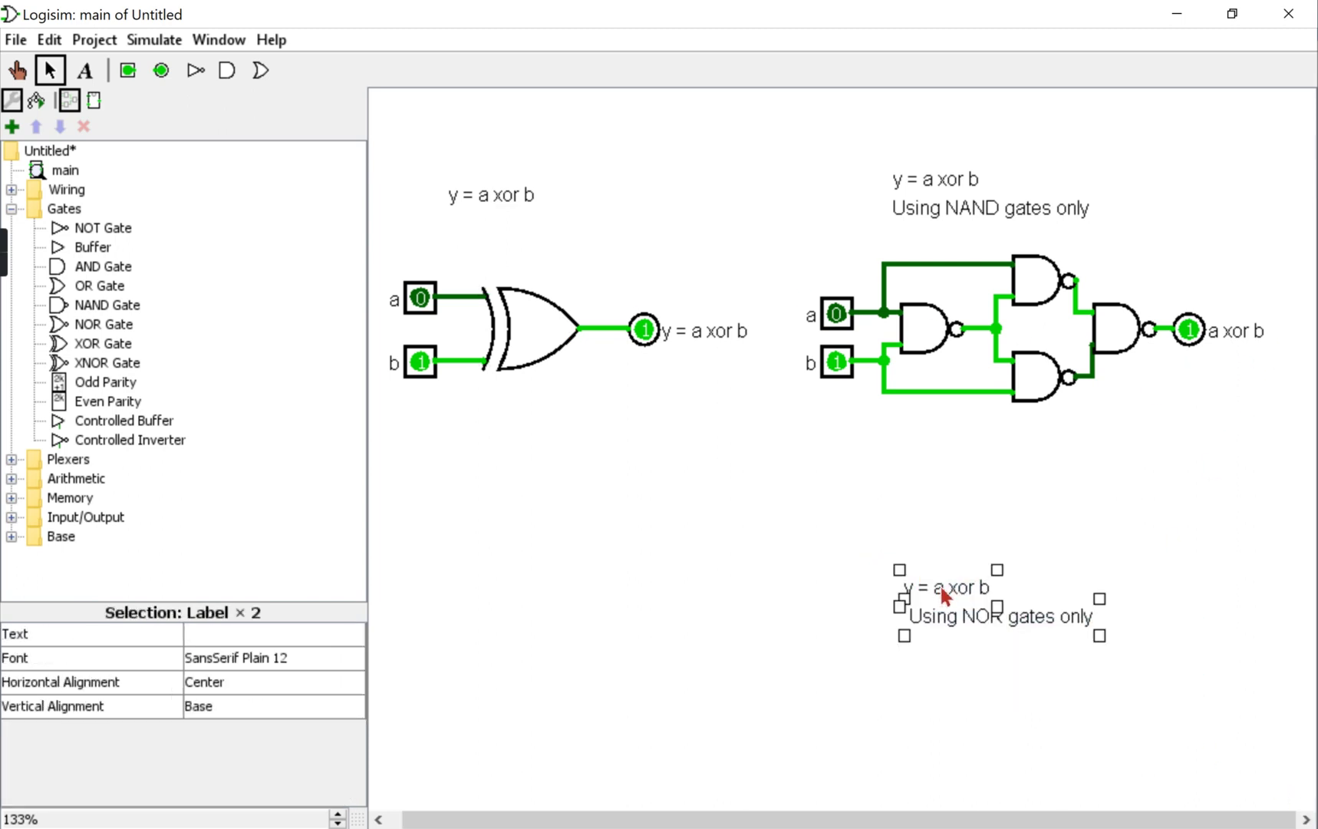
drag(944, 595, 674, 500)
click(718, 563)
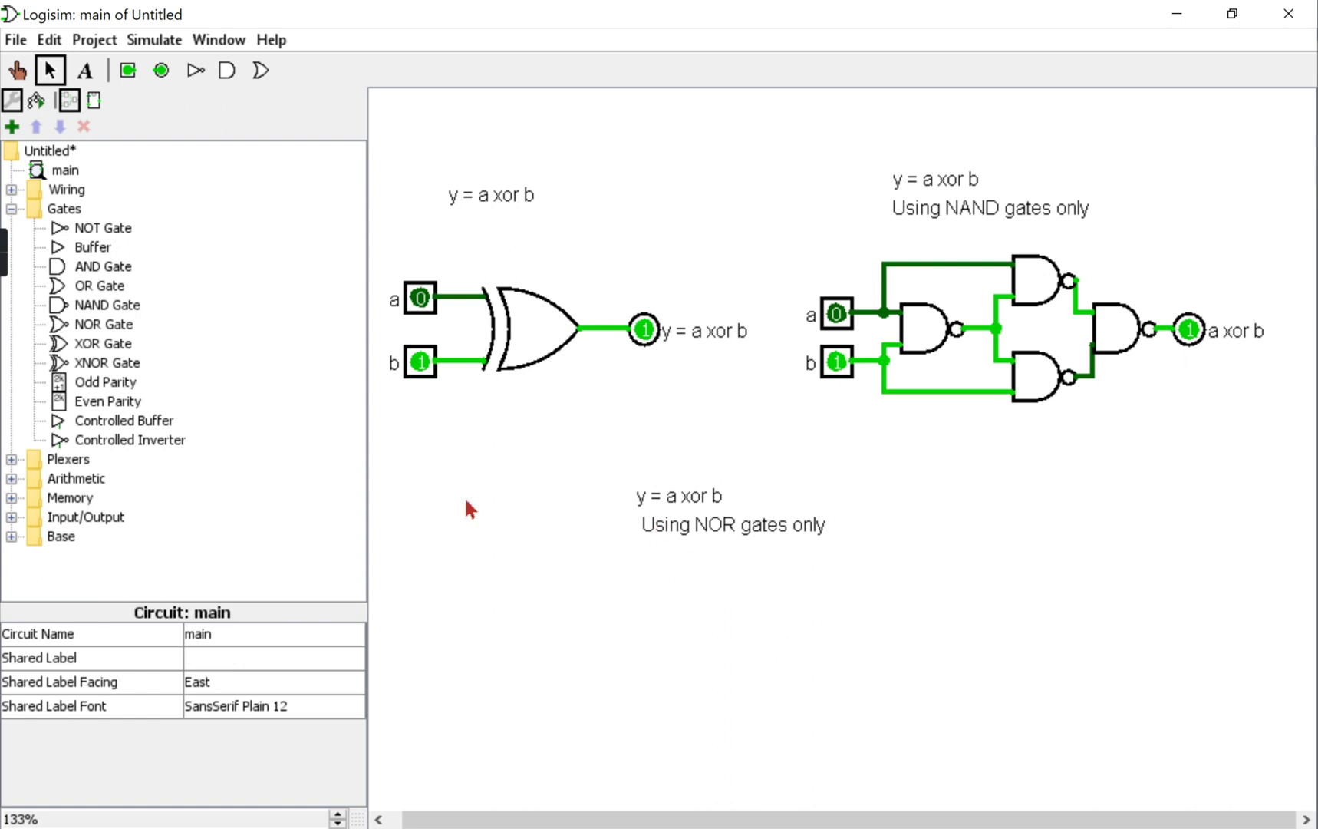
Place a narrow two-input NOR gate below the caption, then bring up the Word lab sheet
click(105, 332)
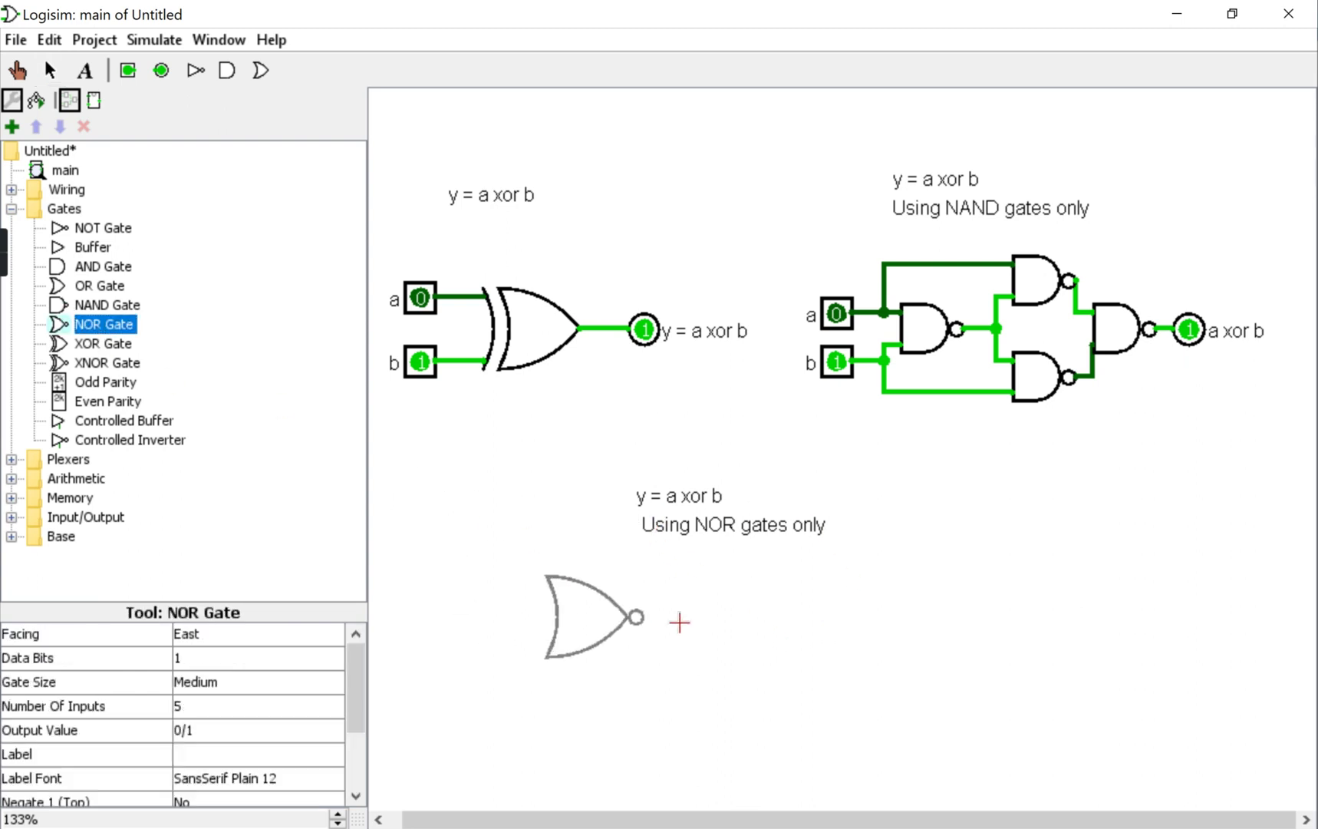
click(736, 666)
click(203, 709)
scroll(196, 564, up, 1)
click(193, 554)
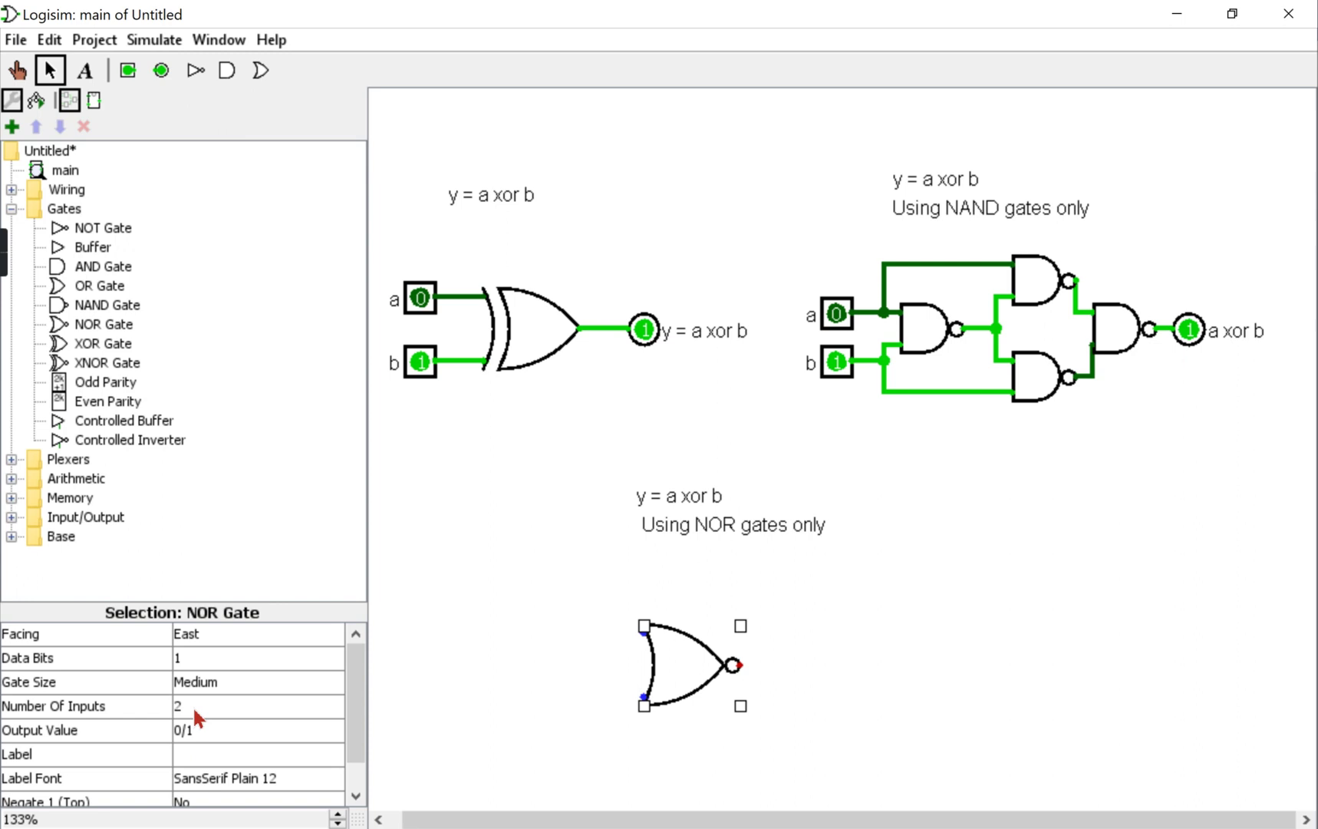
click(214, 680)
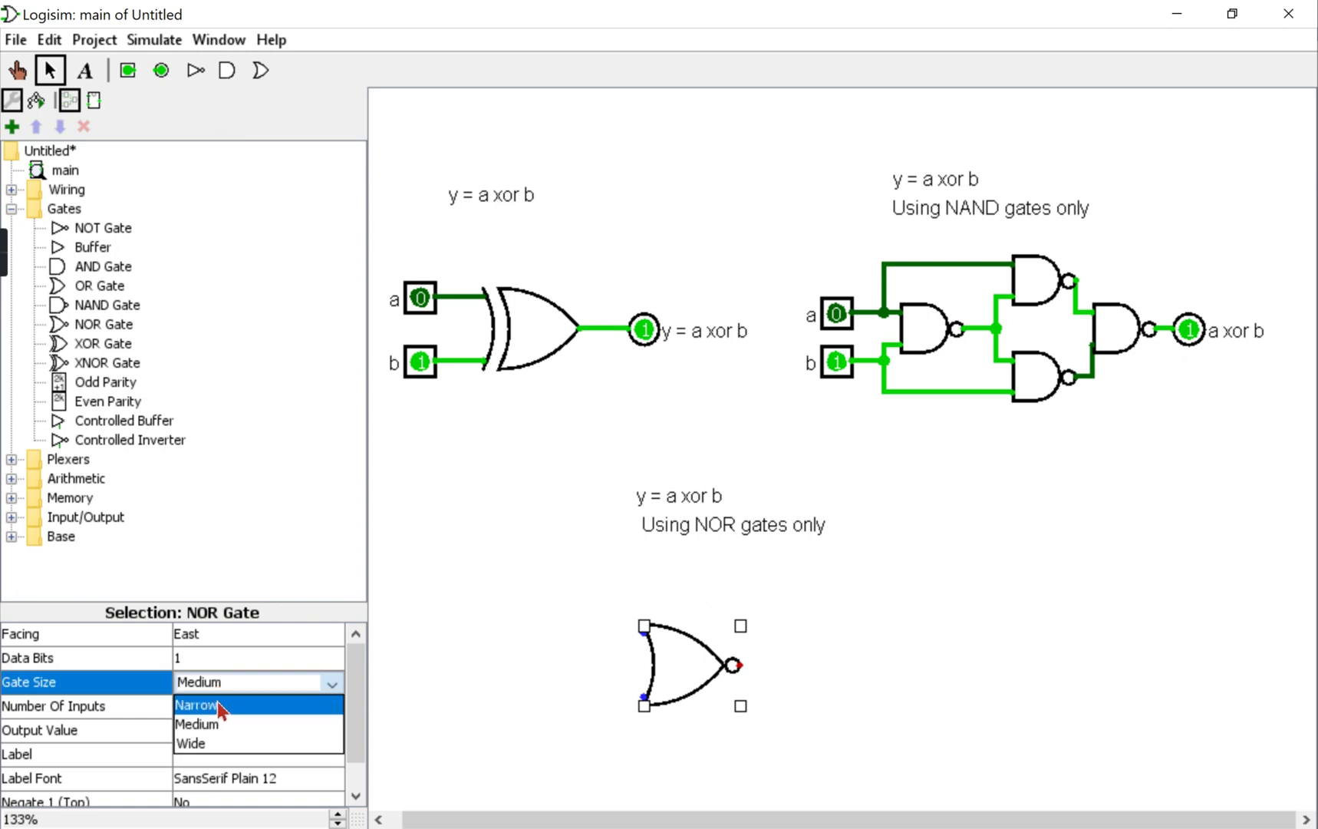
click(218, 702)
drag(688, 666, 640, 650)
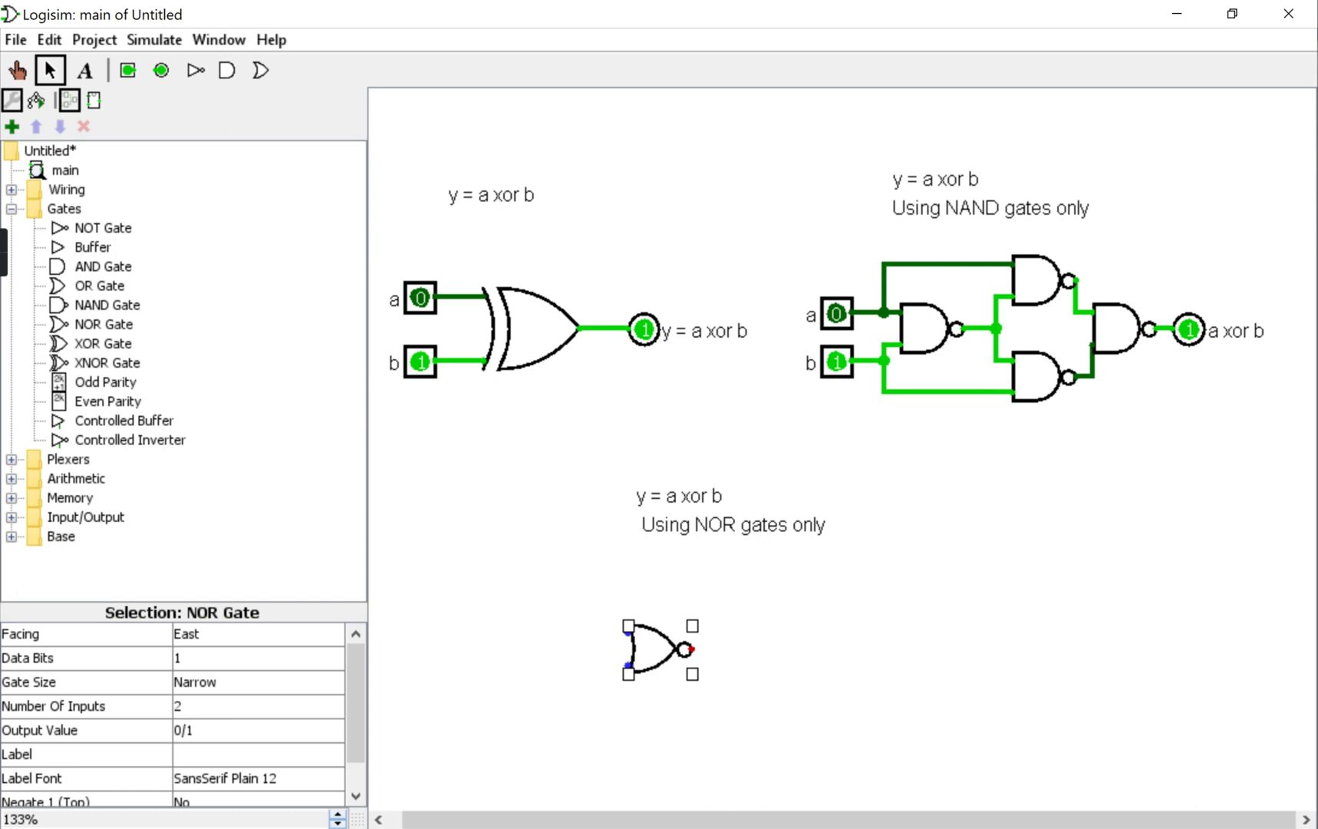
key(alt+Tab)
scroll(524, 516, up, 4)
Scroll the lab sheet to Figure 3's NOR-only XOR diagram, then return to Logisim
scroll(524, 515, up, 4)
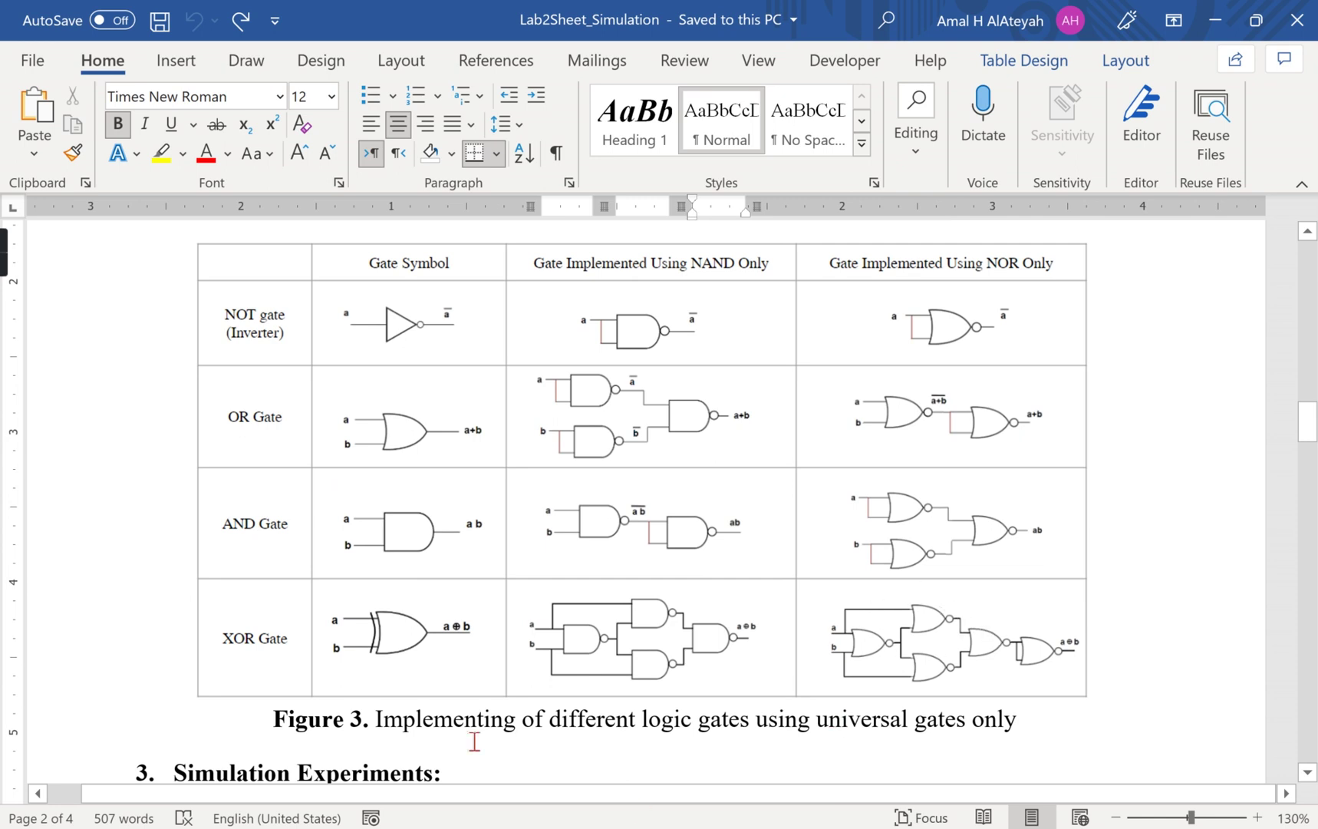
key(alt+Tab)
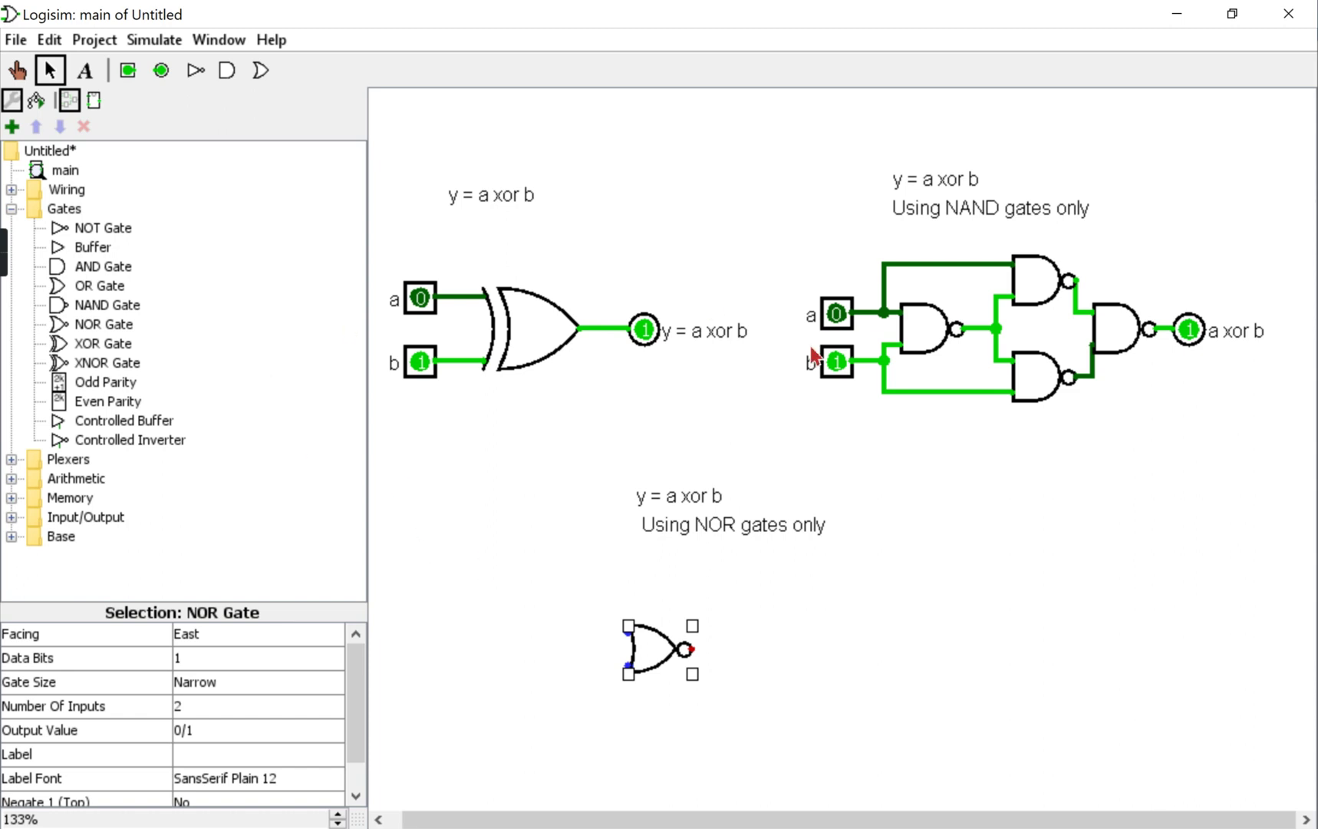
Copy input pins a and b from the NAND circuit and place them left of the NOR gate
drag(784, 399, 871, 259)
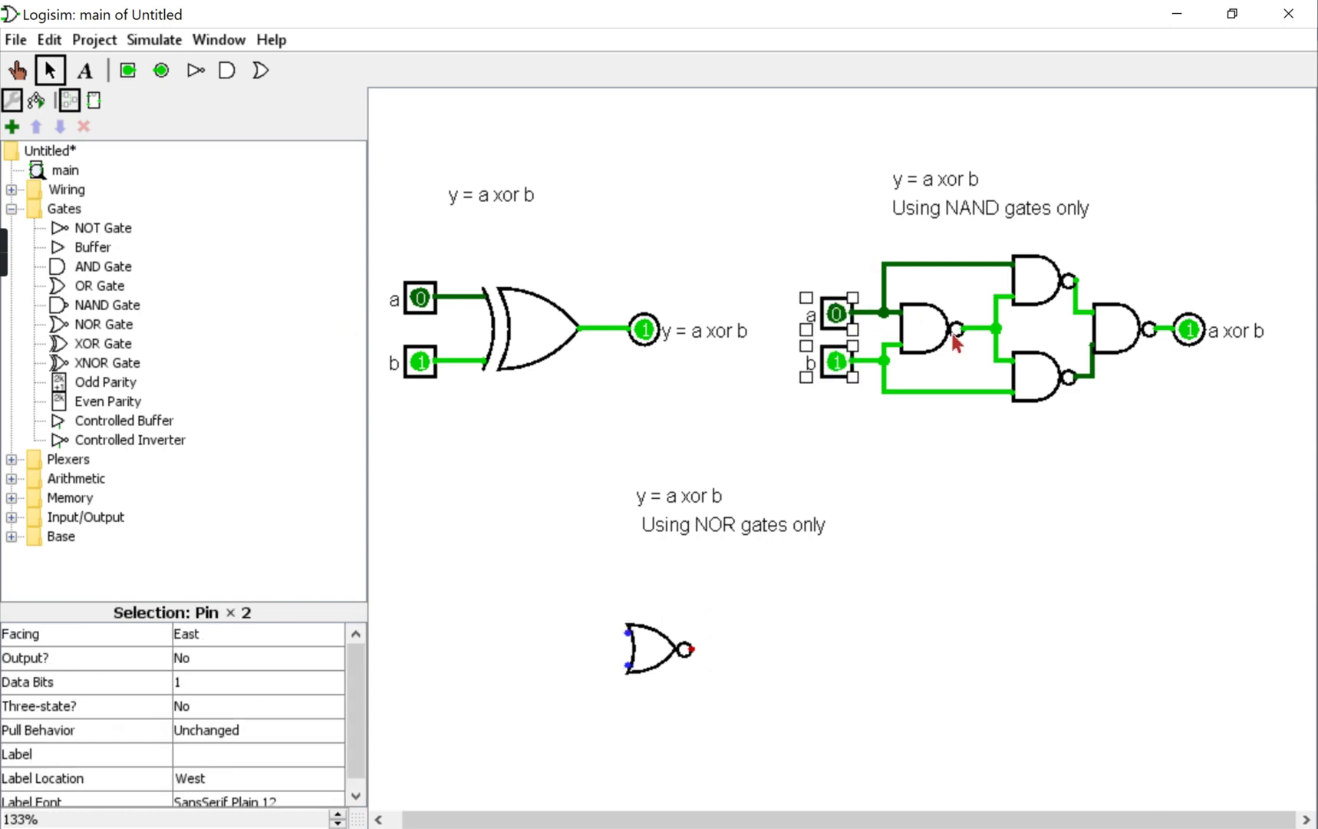
key(ctrl+c)
key(ctrl+v)
drag(850, 372, 630, 638)
click(628, 700)
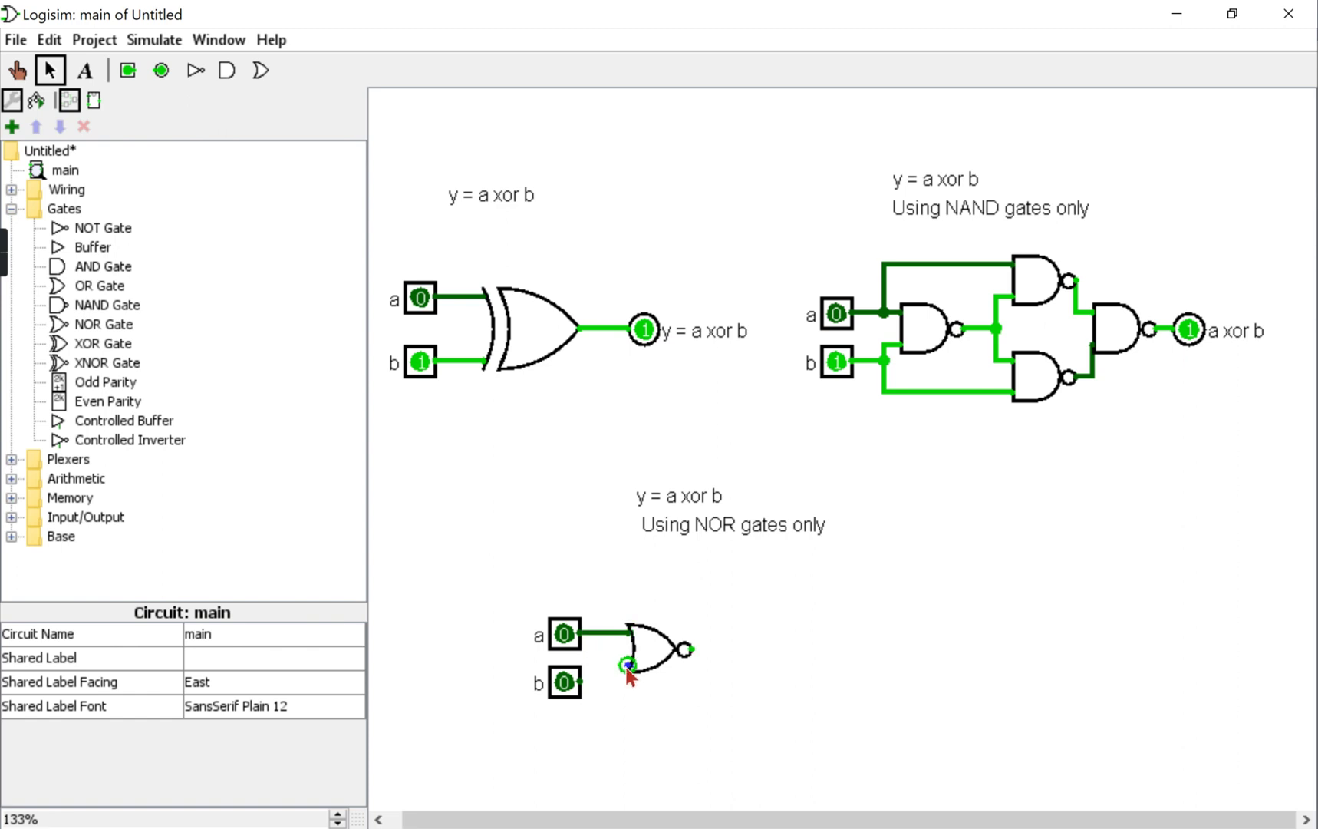
Add a second NOR gate and wire input b and the first NOR's output into it
drag(599, 687, 585, 693)
mouse_move(641, 651)
mouse_down()
mouse_move(674, 668)
mouse_move(759, 630)
mouse_move(771, 653)
mouse_move(752, 654)
mouse_move(749, 606)
mouse_move(636, 628)
mouse_up()
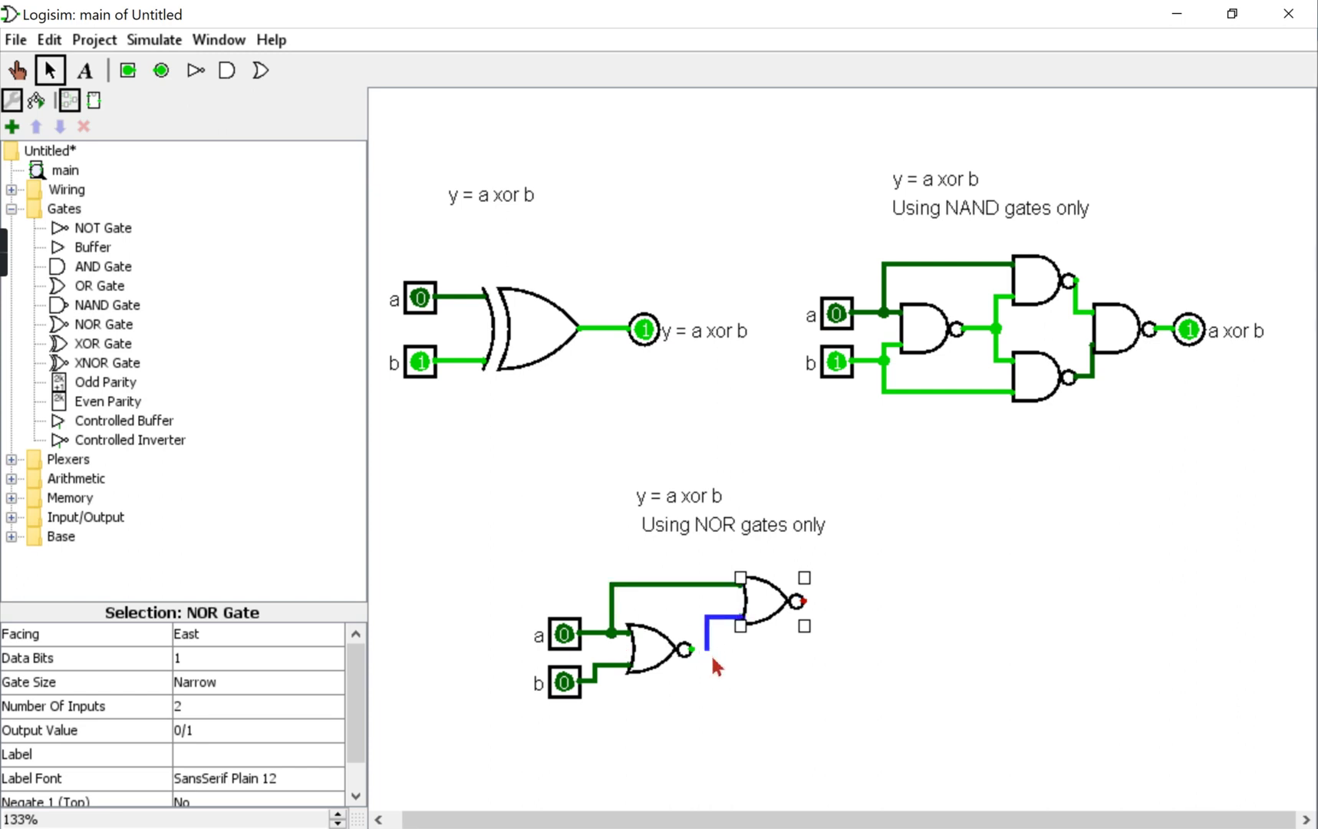
drag(712, 657, 692, 653)
mouse_move(757, 606)
mouse_down()
mouse_move(762, 697)
mouse_move(707, 649)
mouse_up()
drag(740, 714, 596, 680)
click(848, 691)
Duplicate NOR gates for the combining gate and final inverter, and extend an output wire
click(781, 598)
key(ctrl+d)
drag(788, 611, 820, 614)
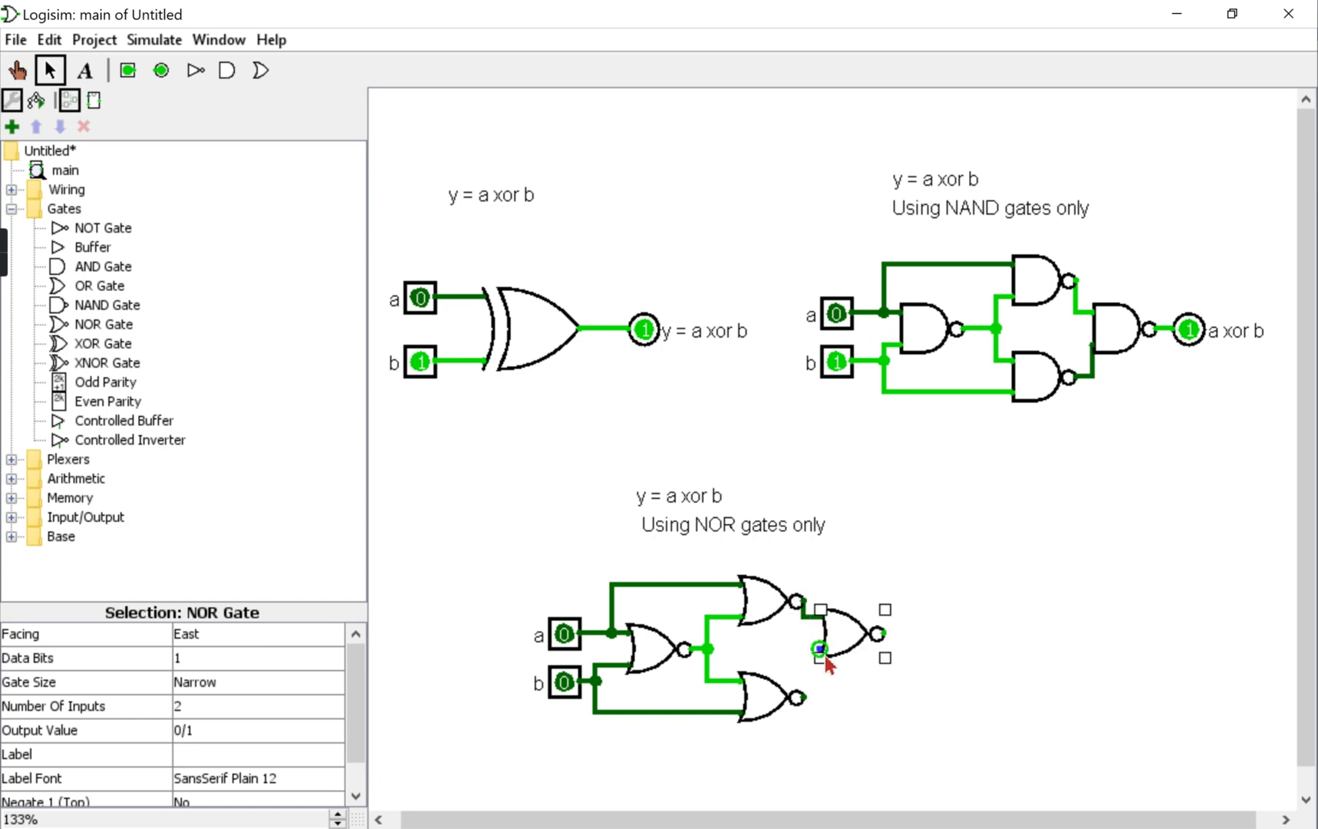
click(760, 599)
click(765, 696)
click(864, 653)
drag(865, 654, 917, 656)
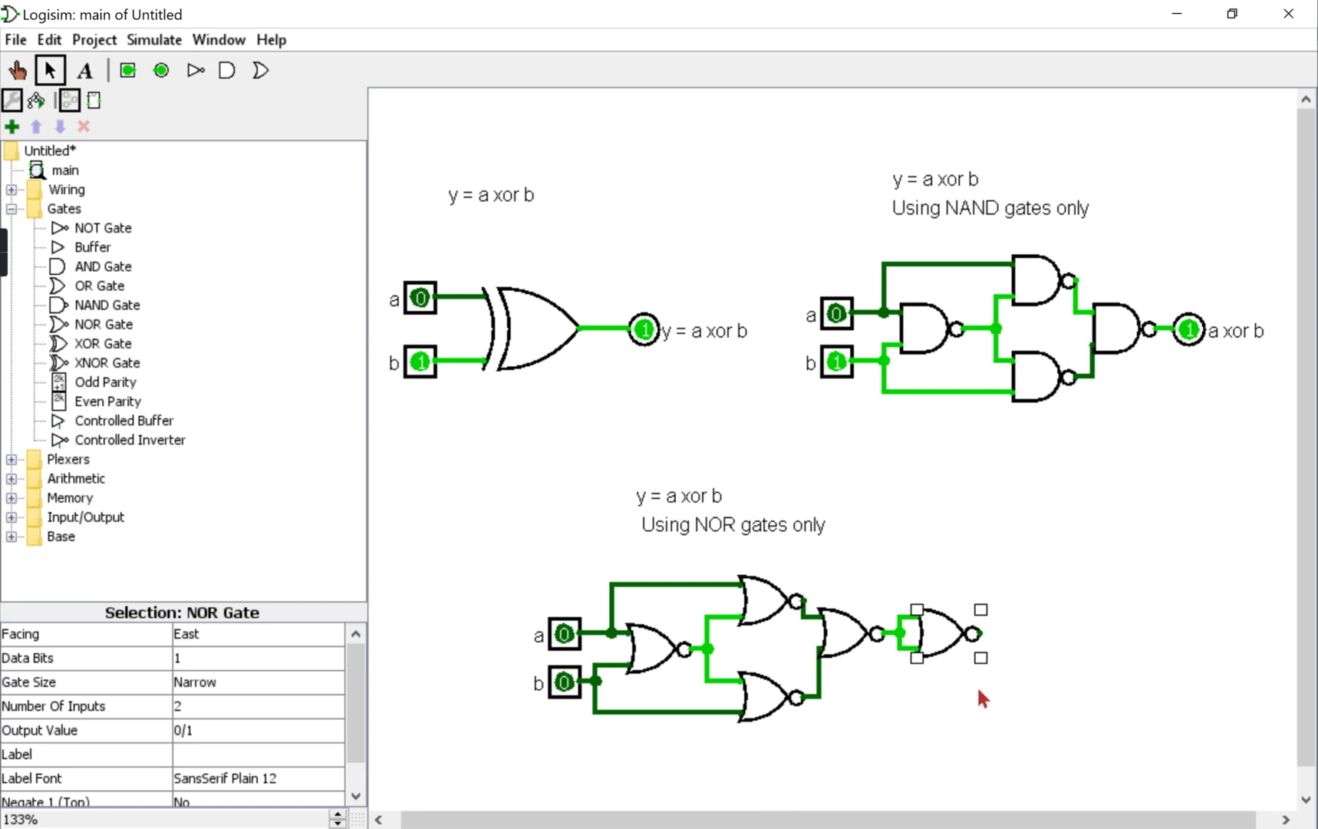
drag(975, 634, 1013, 633)
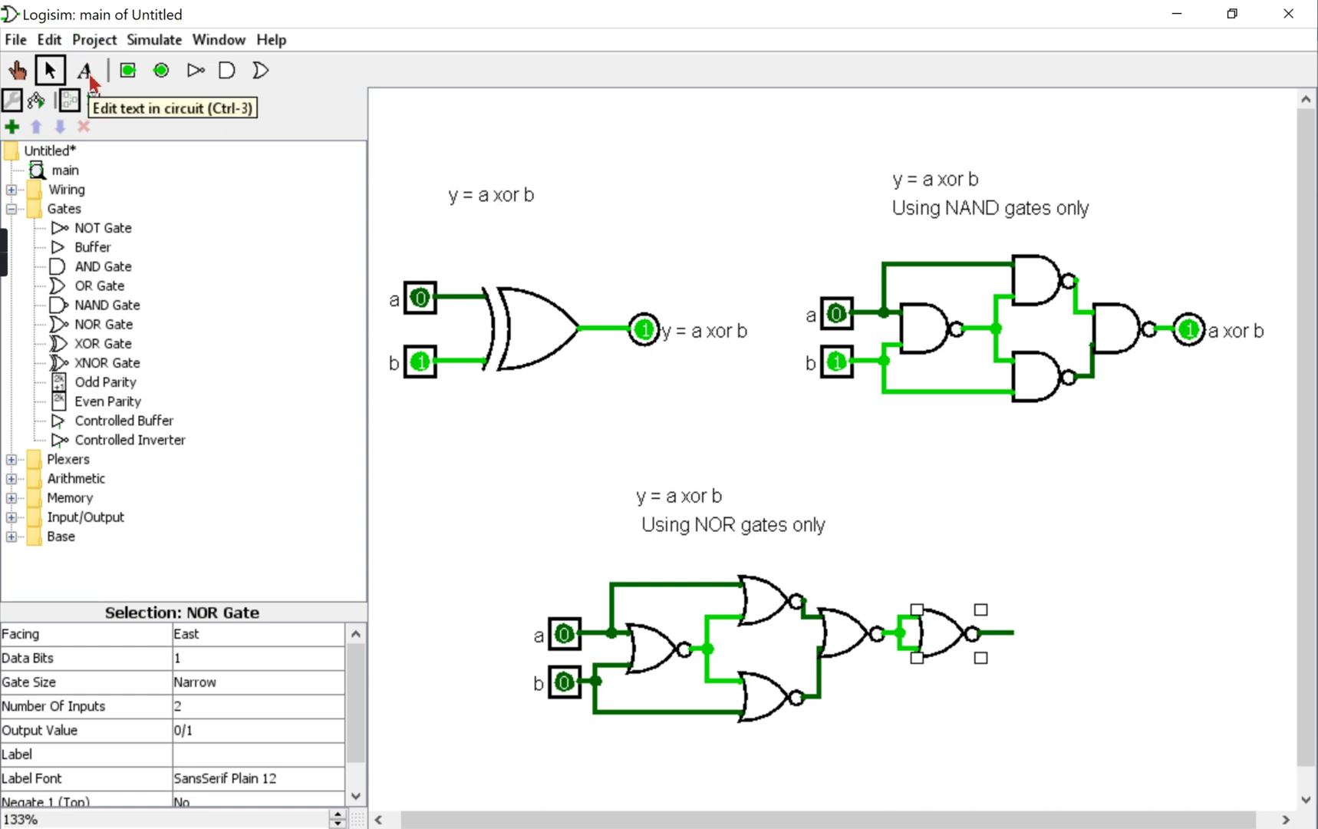
Copy the NAND circuit's 'a xor b' output pin onto the NOR circuit's output wire
click(1194, 330)
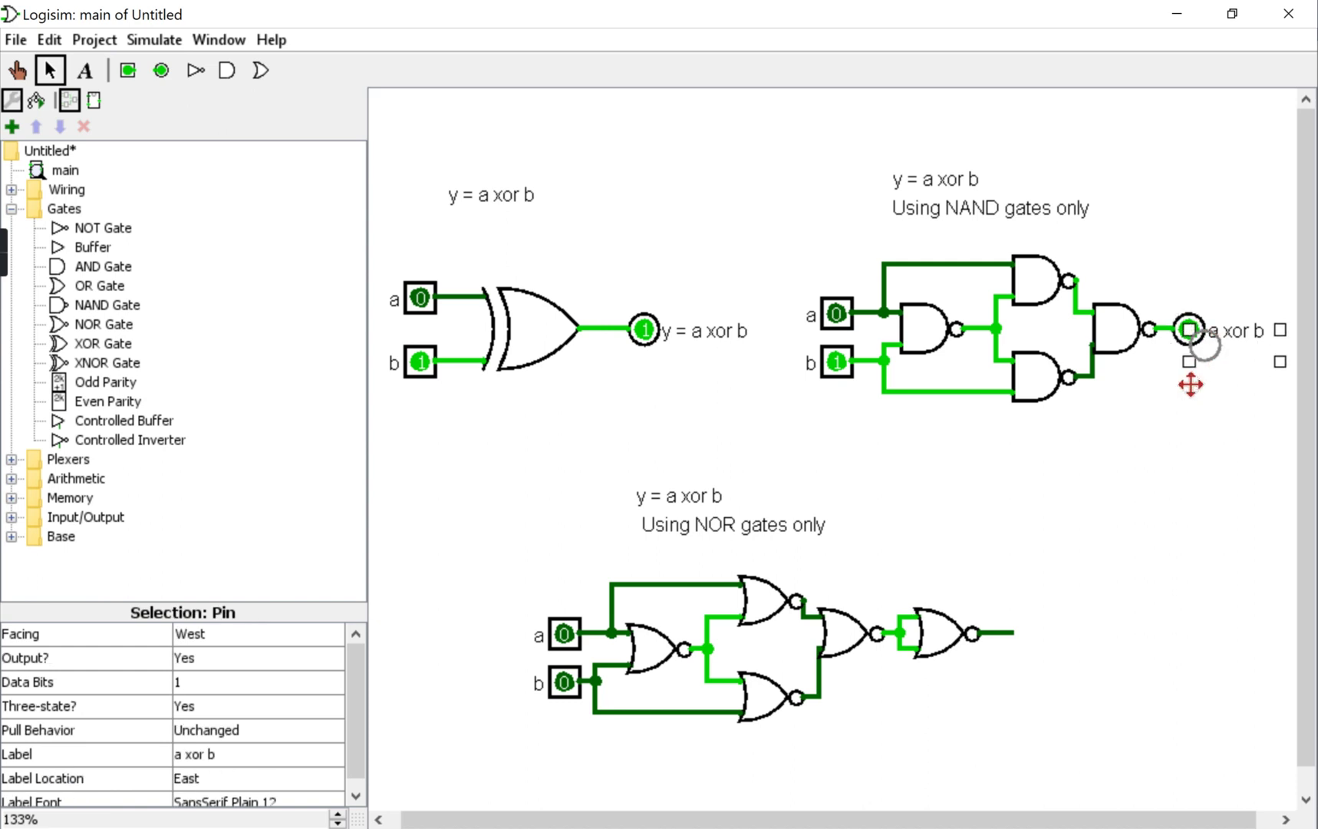
drag(1191, 383, 1032, 635)
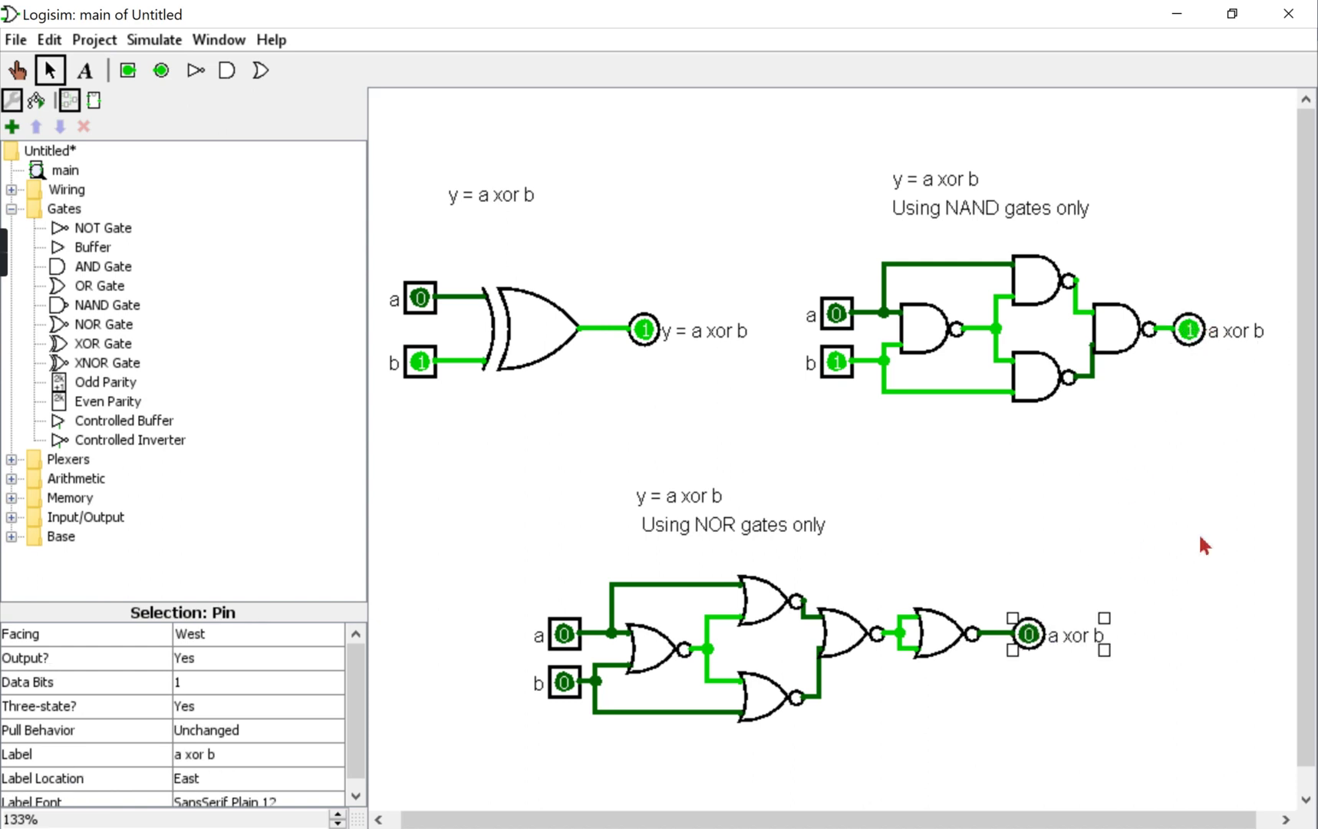
click(1189, 336)
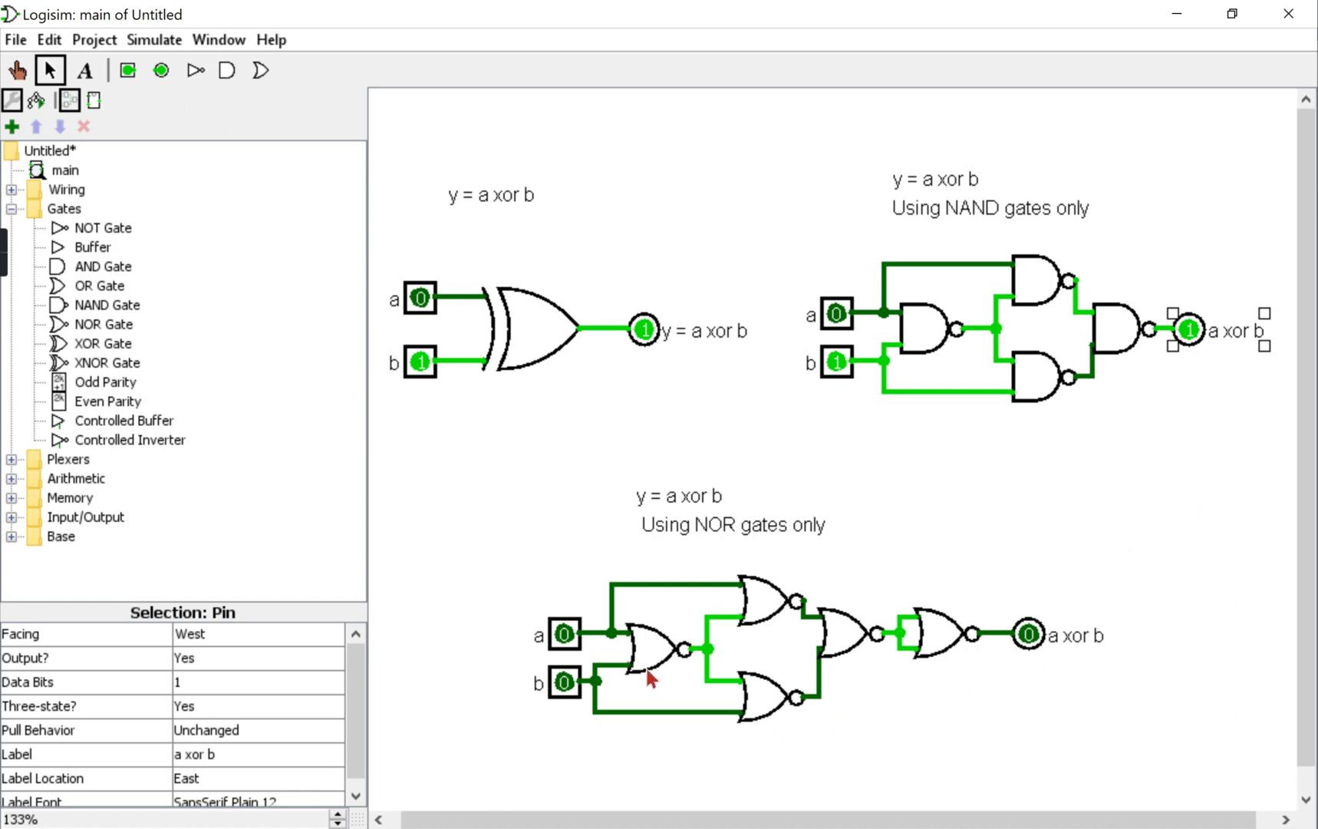
drag(487, 738, 1162, 575)
click(1081, 543)
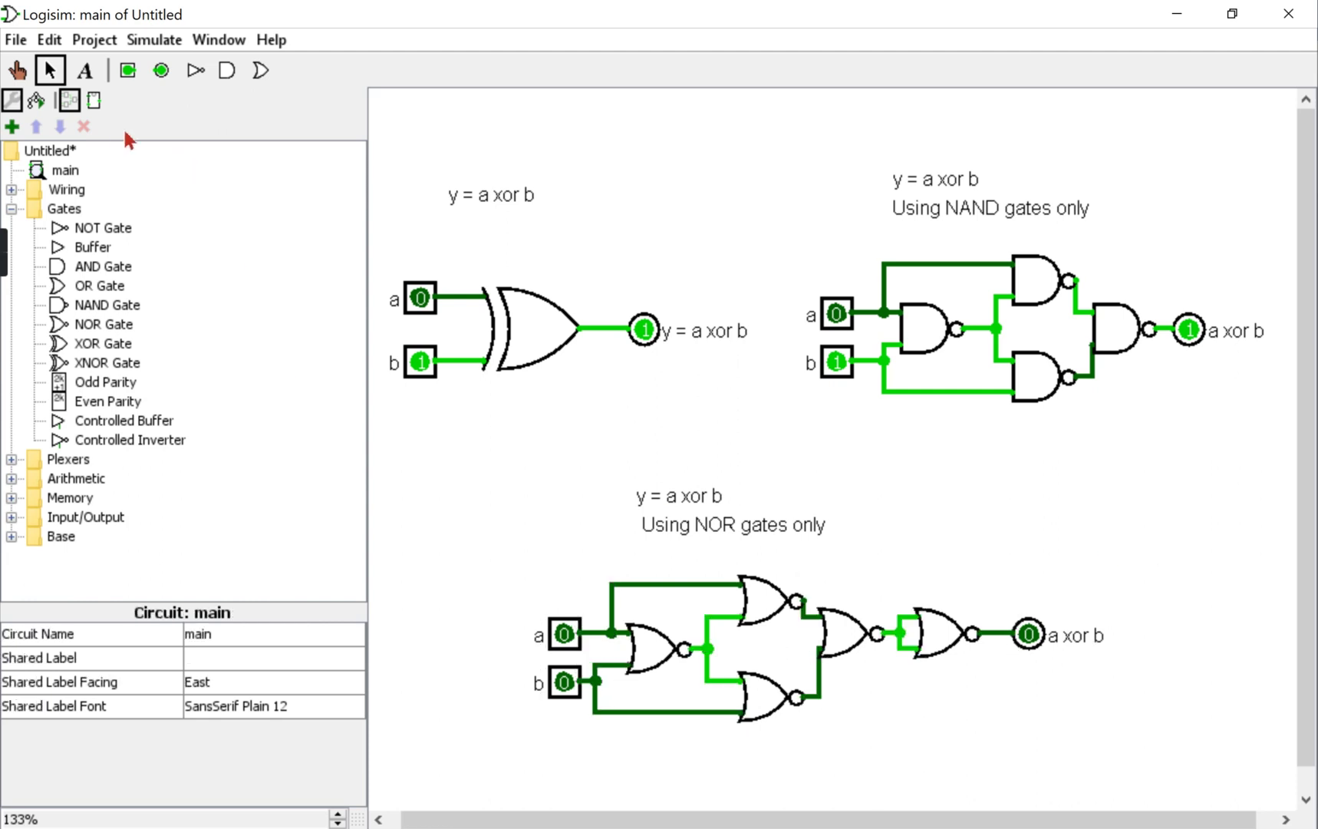
Choose the Poke tool and check Table 1's XOR truth table in the Word lab sheet
click(17, 69)
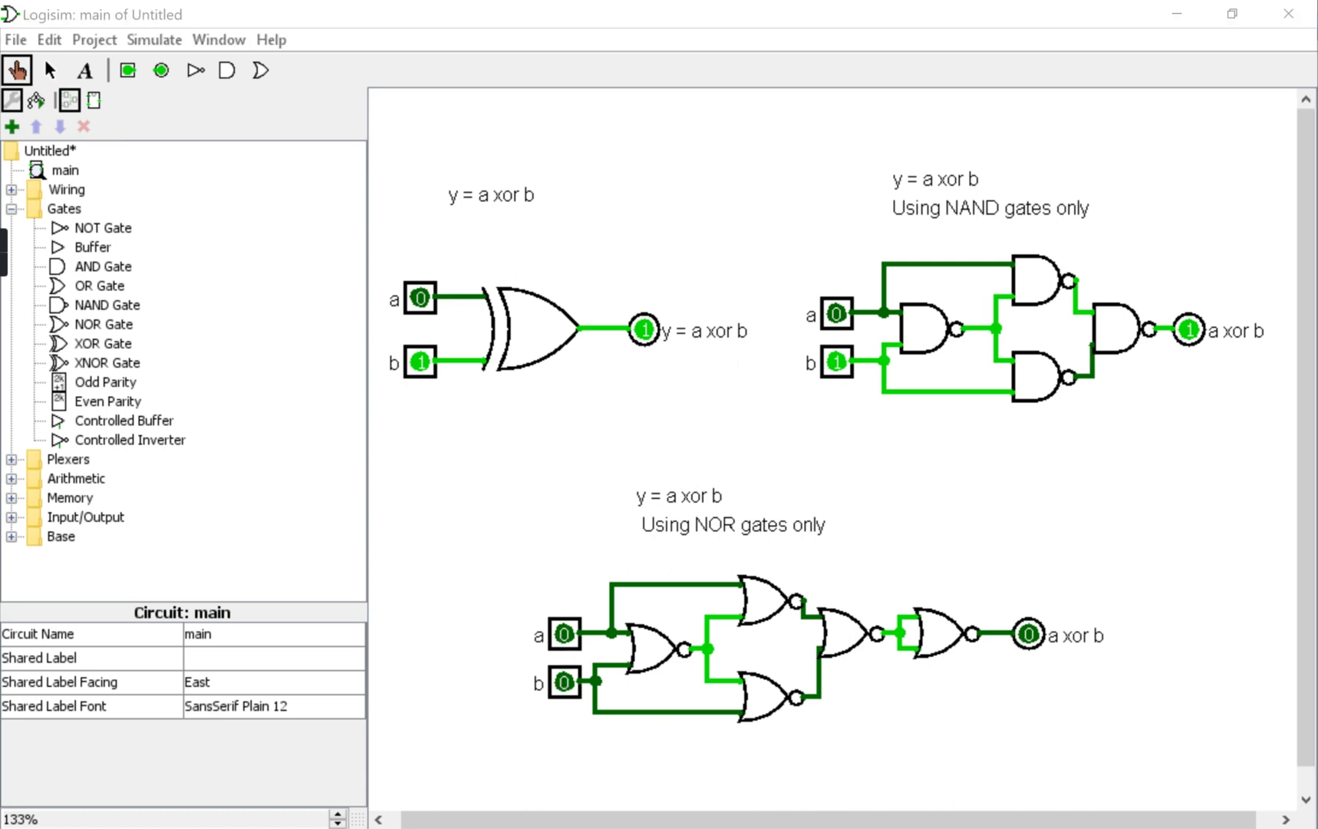
key(alt+Tab)
scroll(771, 453, down, 10)
scroll(771, 452, down, 1)
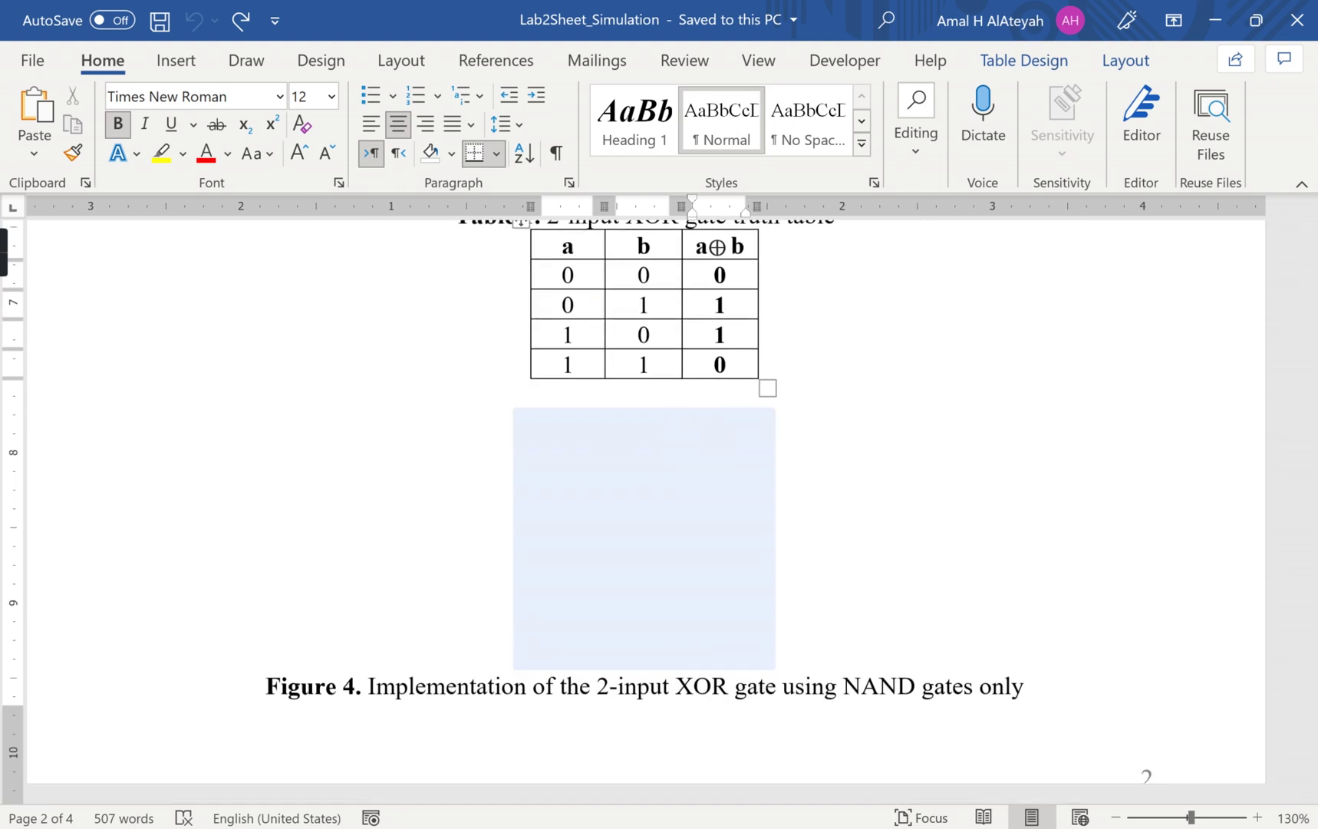
key(alt+Tab)
Poke the NOR circuit's inputs through a=1, b=1 and end at a=1, b=0
click(568, 635)
click(565, 681)
click(566, 635)
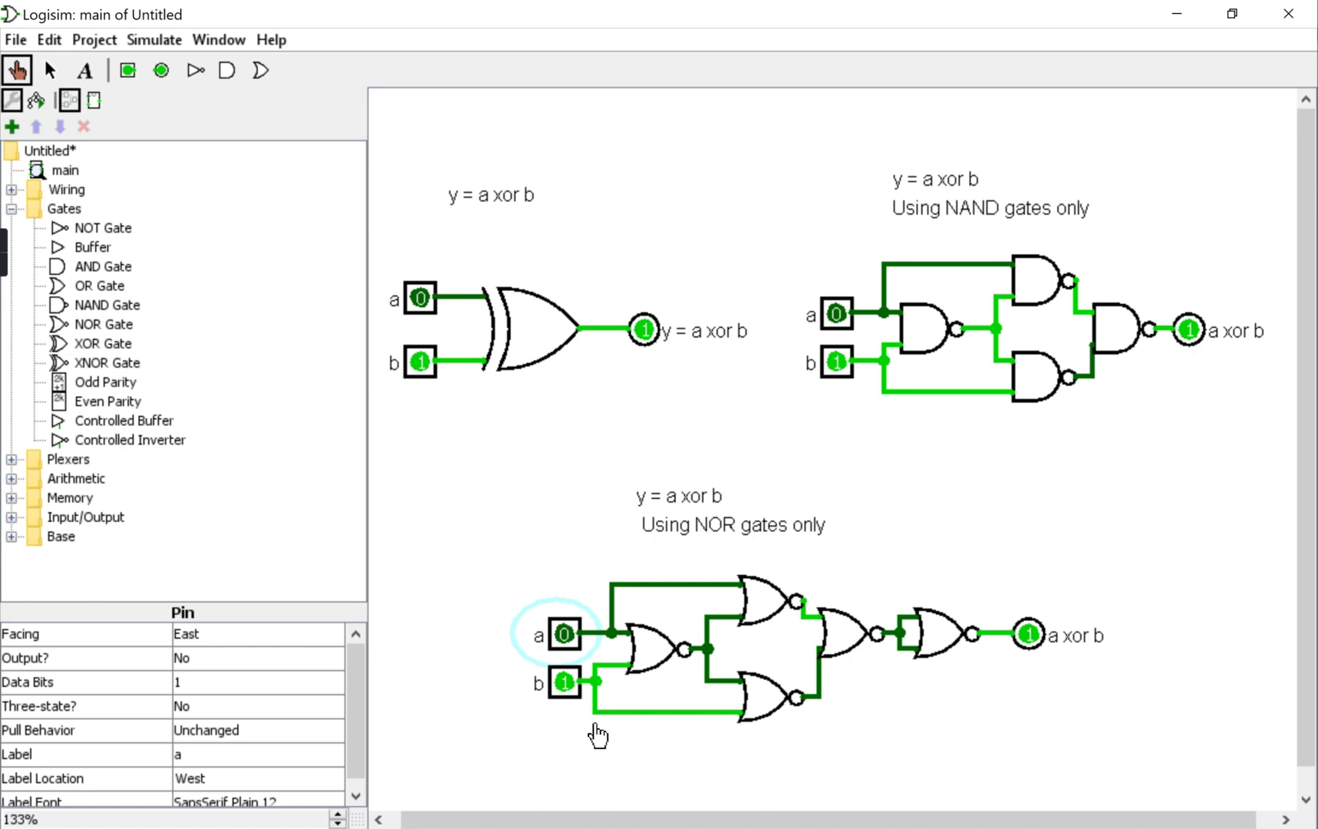
click(565, 637)
click(565, 681)
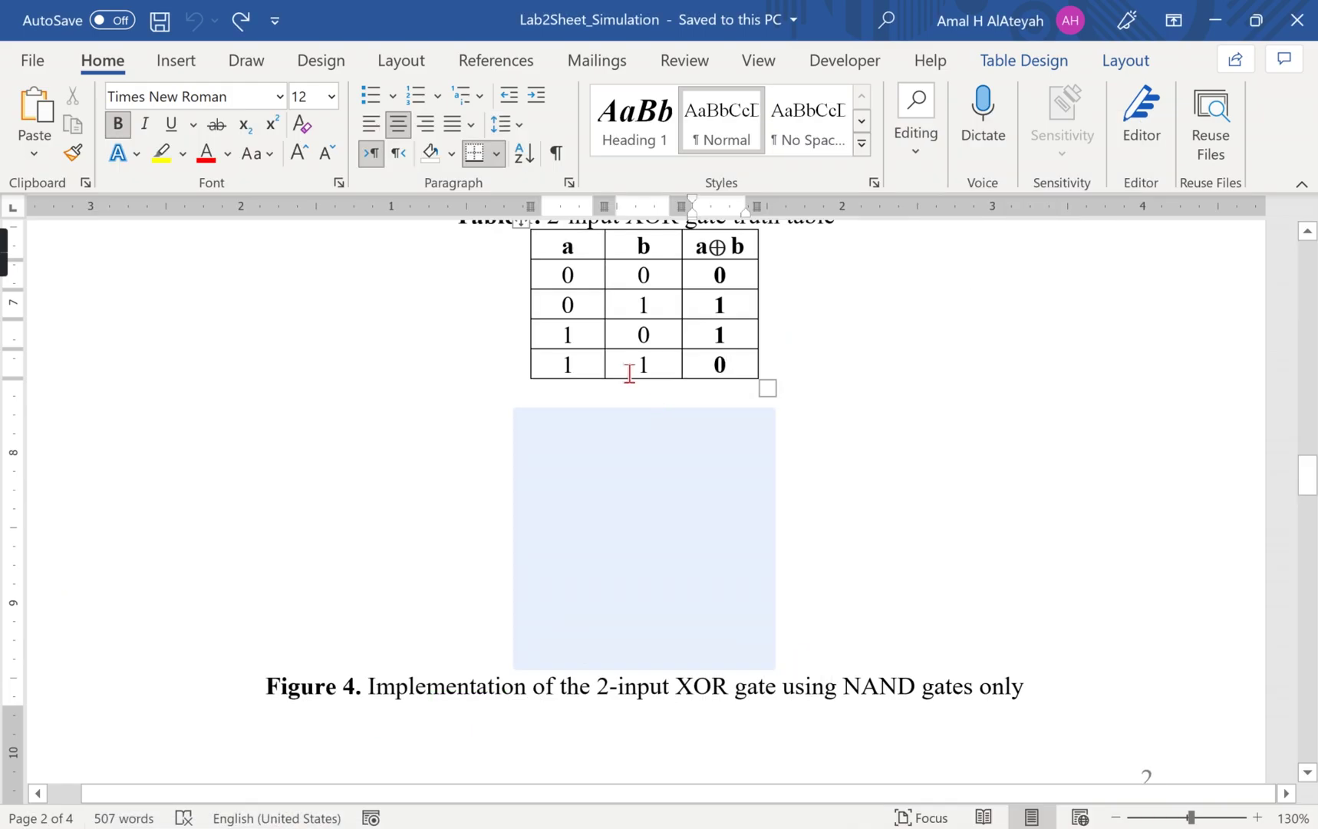
Mark truth table rows 1 0 1 and 1 1 0 in the lab sheet, then return to Logisim
double_click(577, 349)
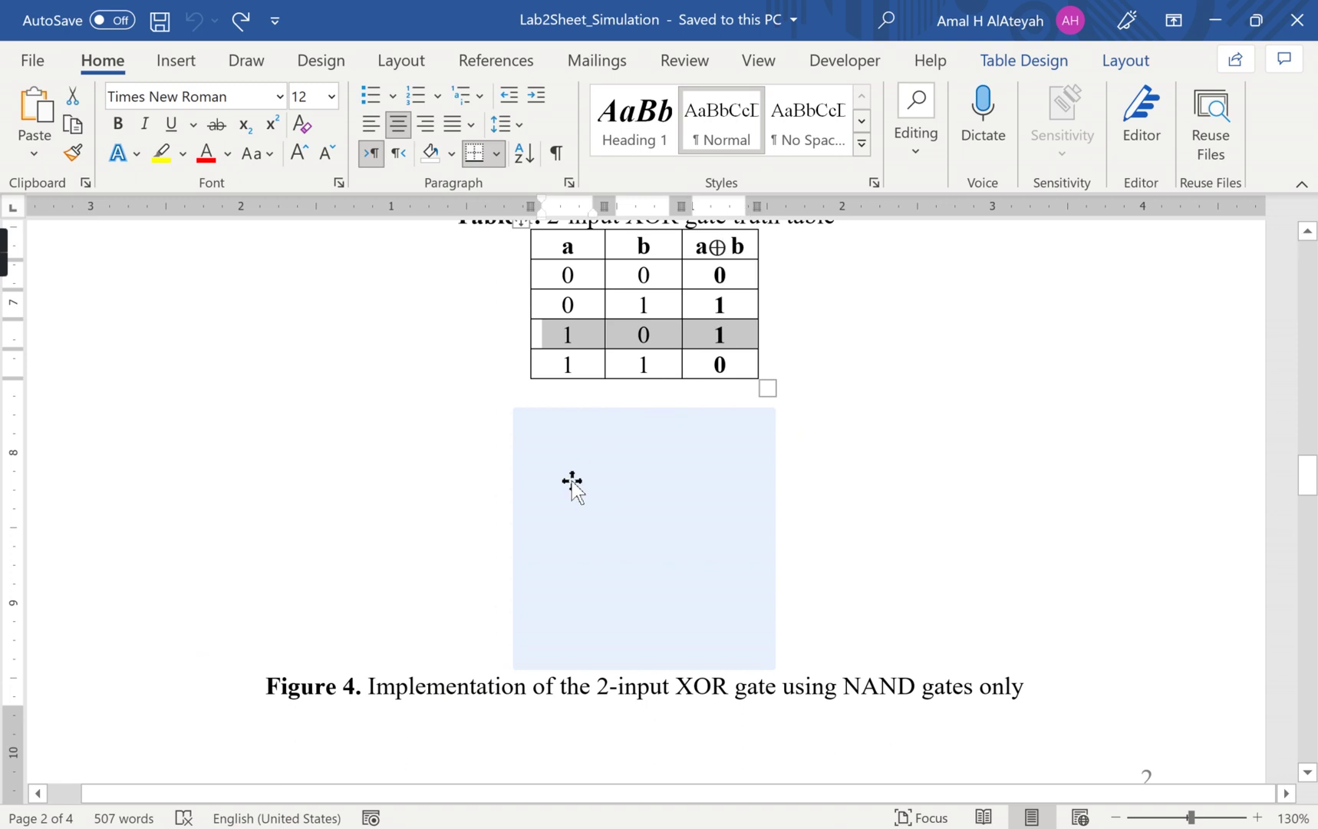
double_click(577, 371)
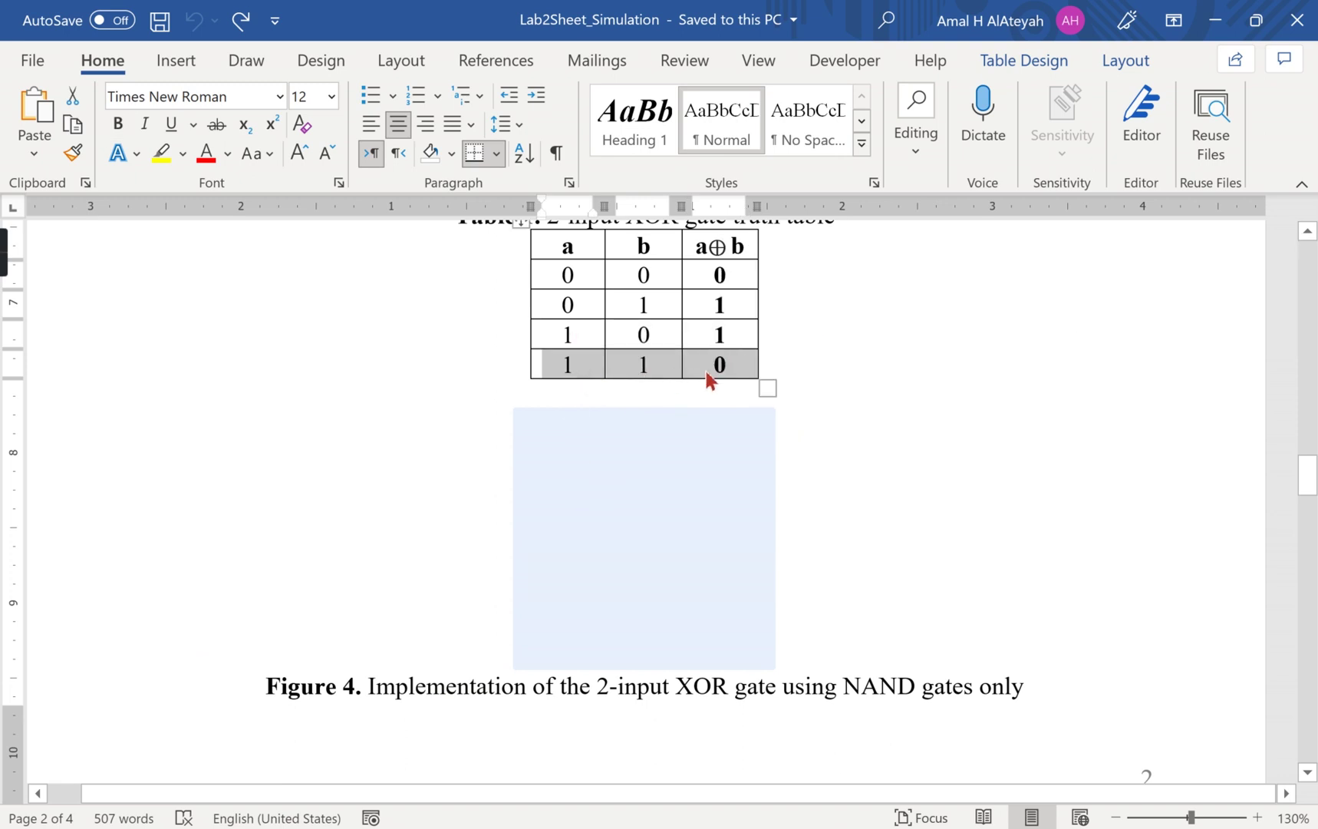
key(alt+Tab)
click(577, 679)
Set input b to 1 and input a to 0, confirming the output reads 1
click(577, 681)
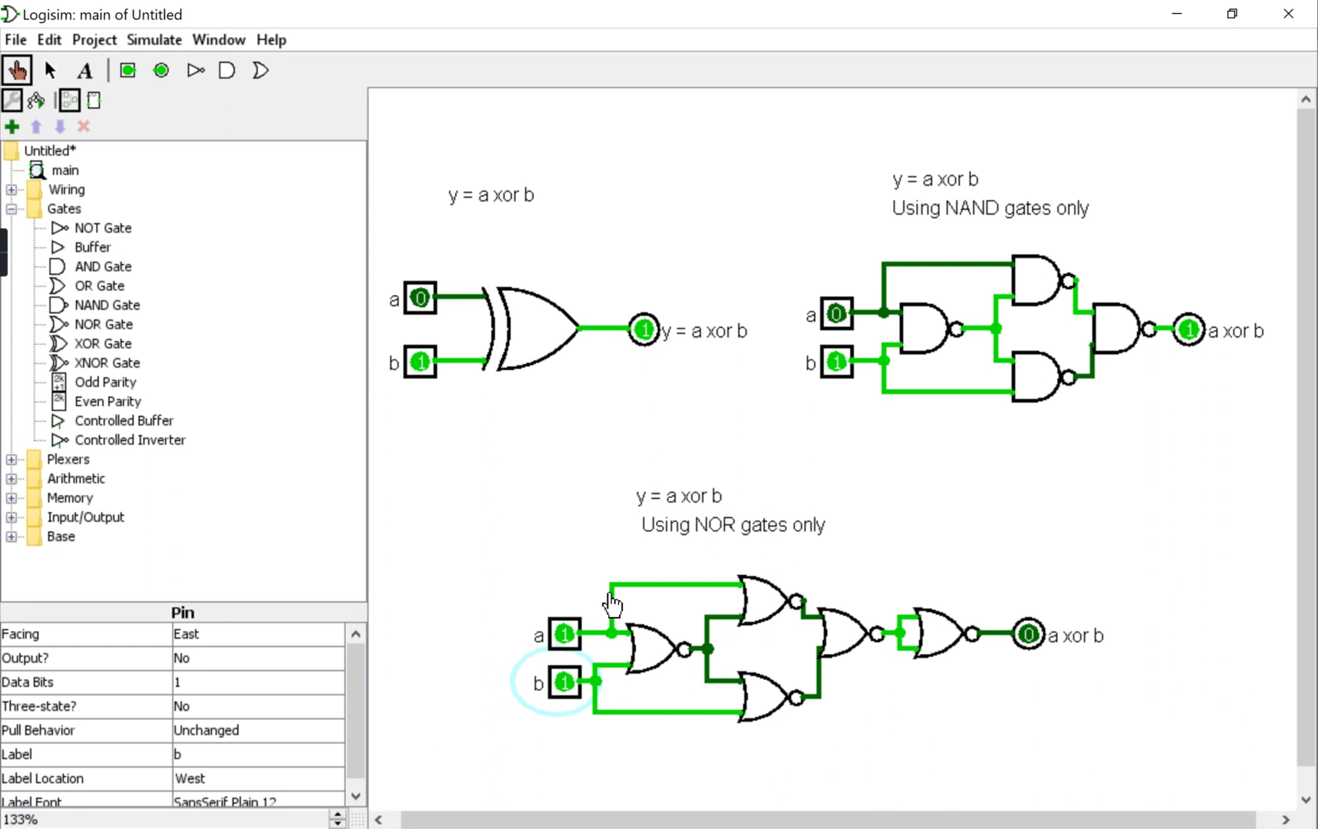
click(566, 635)
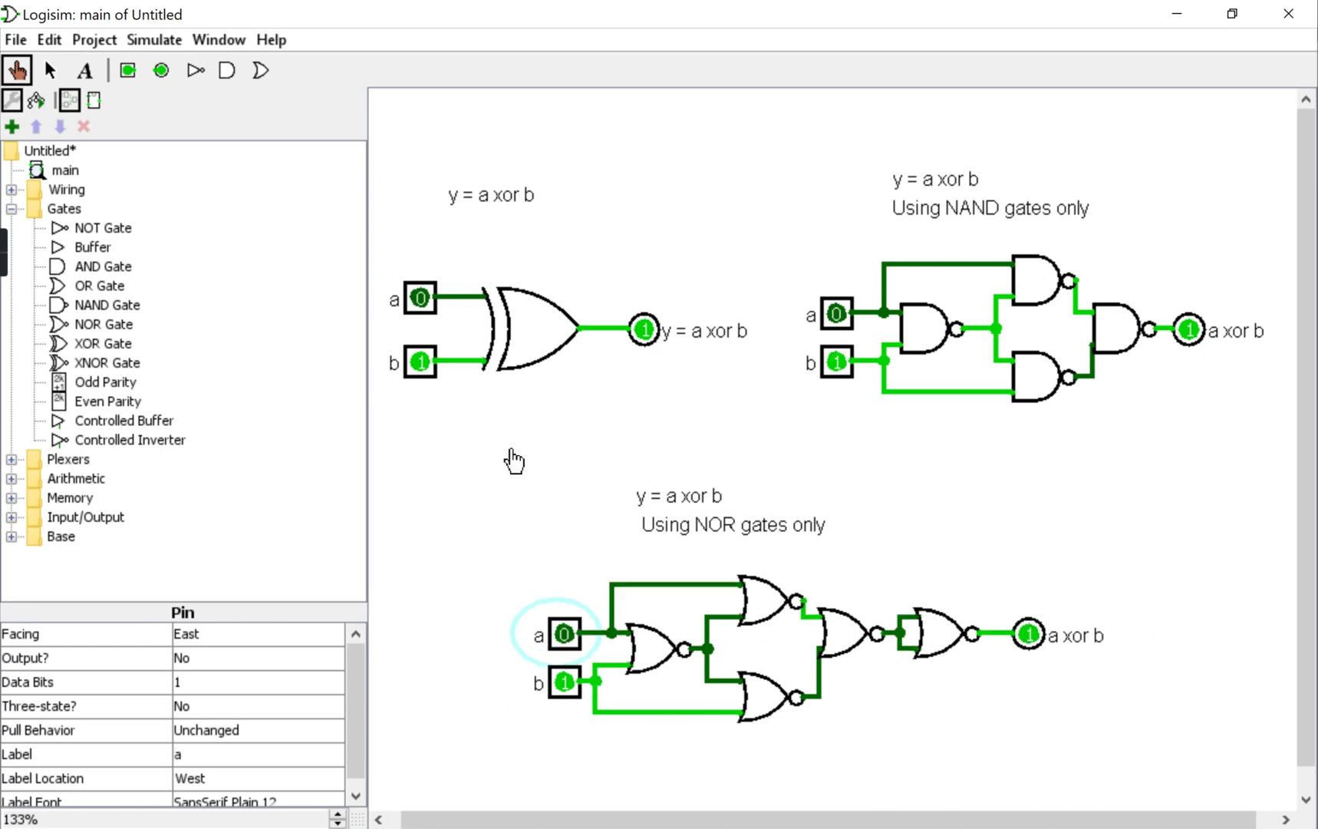